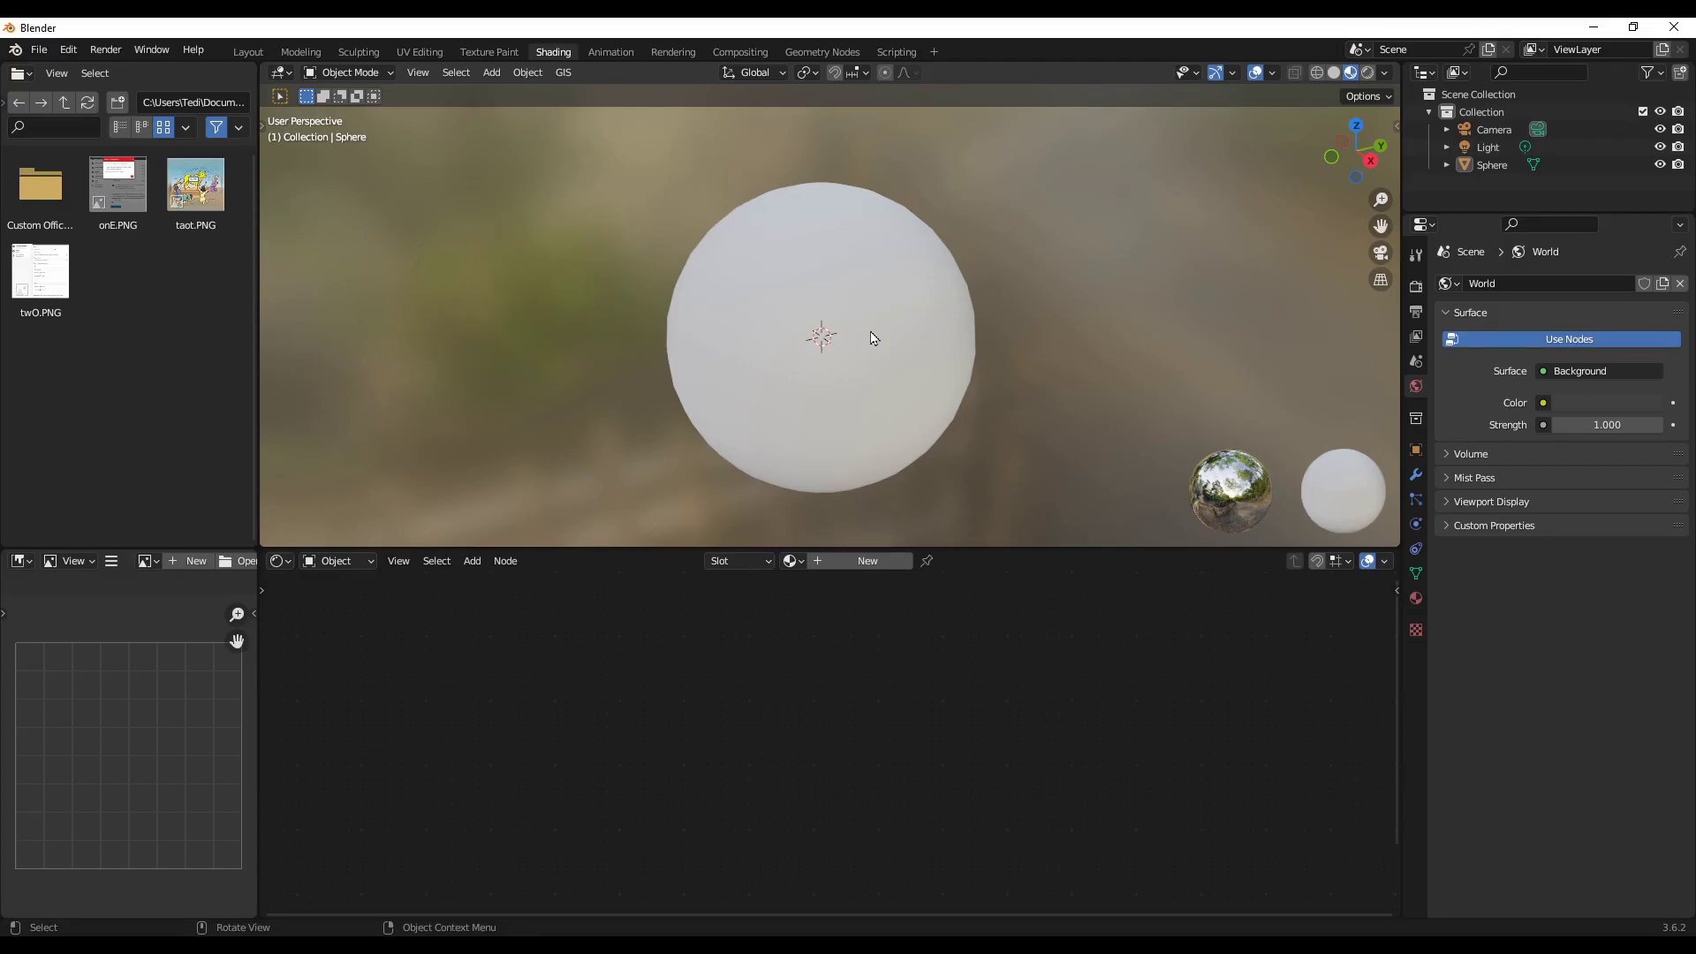
- Create a new material for the sphere and shift its Principled BSDF and Material Output nodes right to free space for more nodes
mouse_move(888, 383)
middle_down()
mouse_move(795, 404)
mouse_move(913, 374)
mouse_move(908, 392)
mouse_move(909, 375)
middle_up()
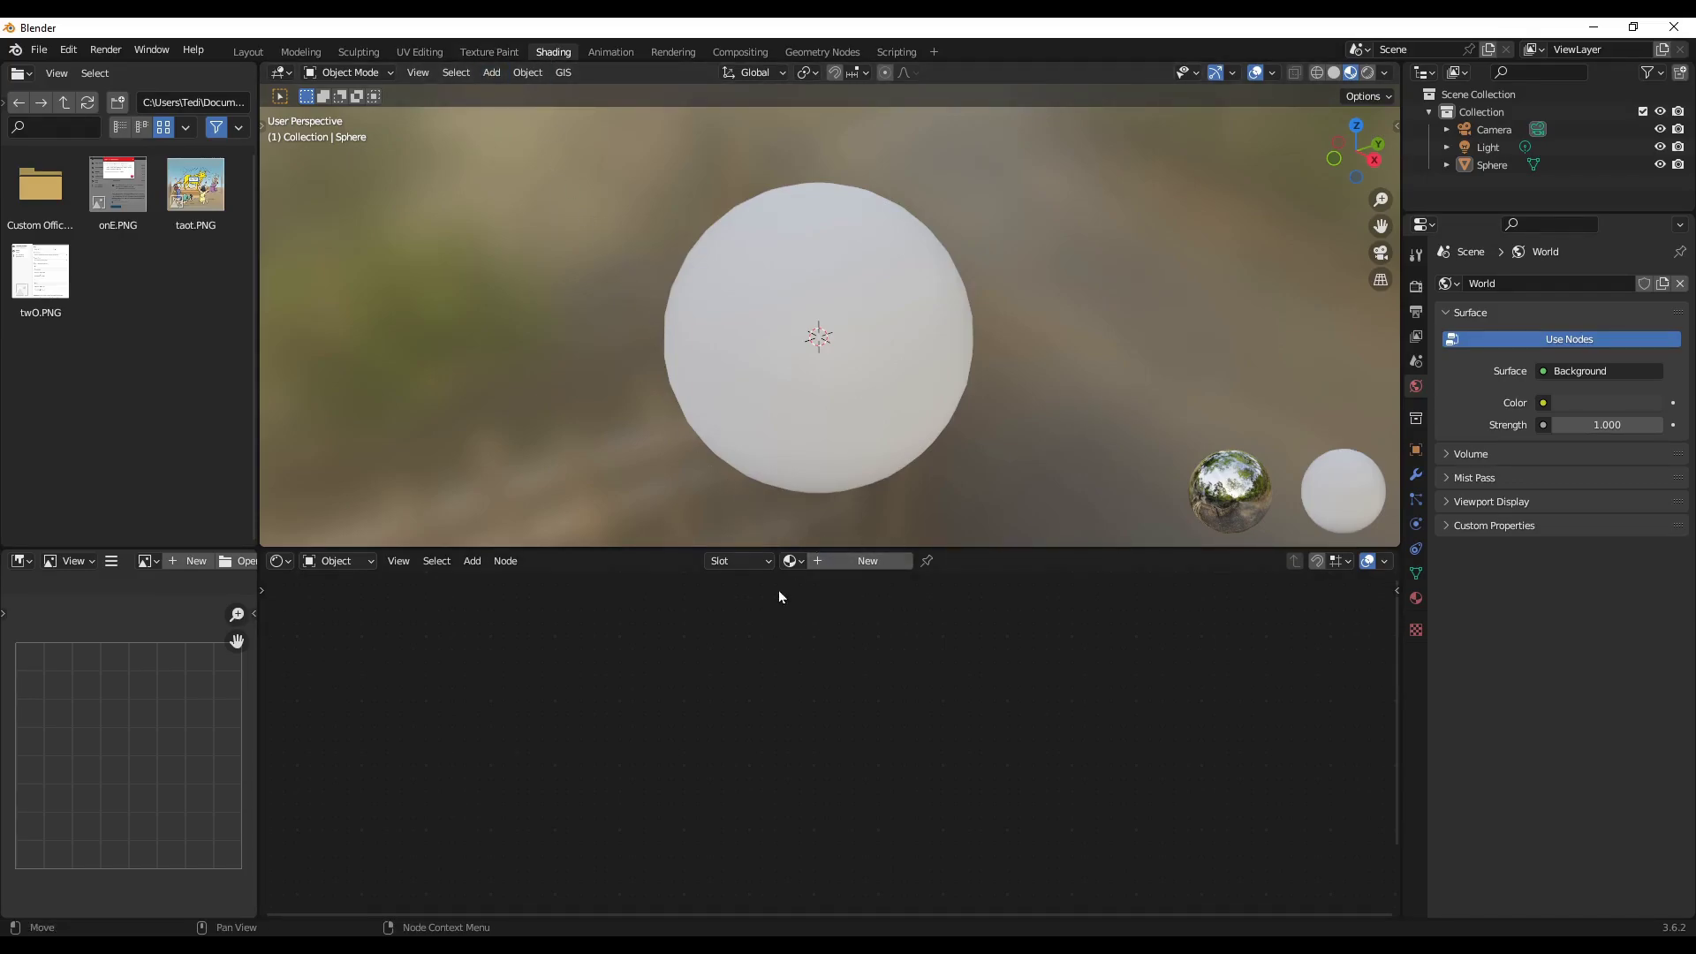
click(870, 560)
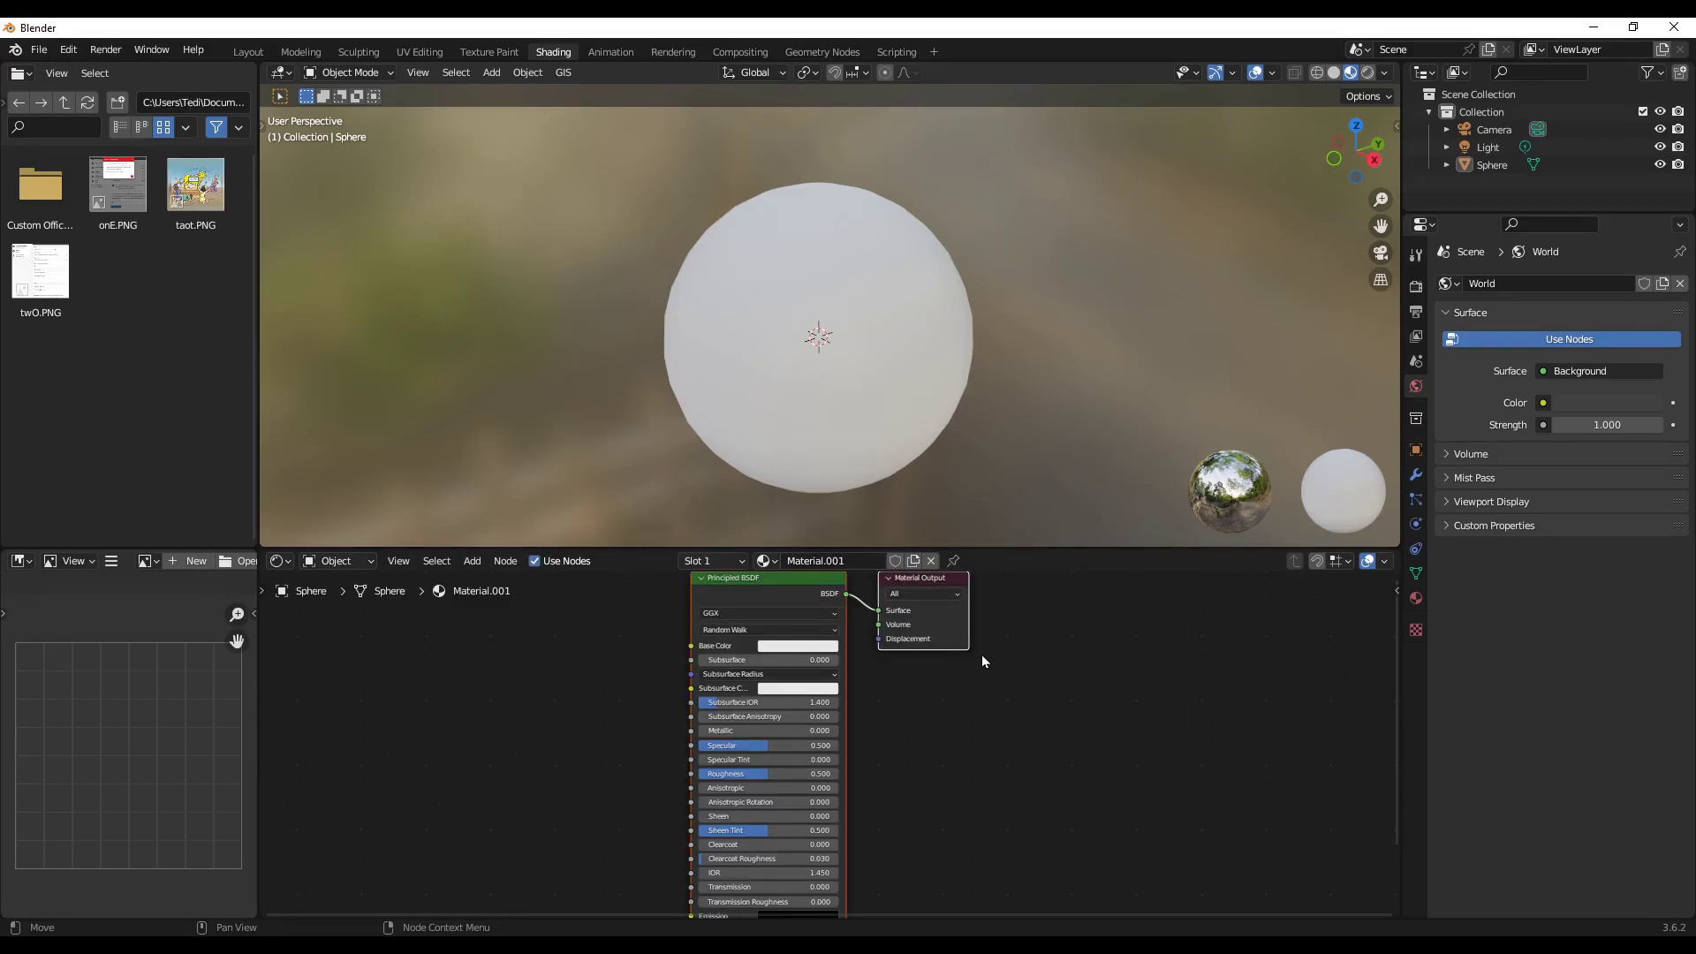
key(g)
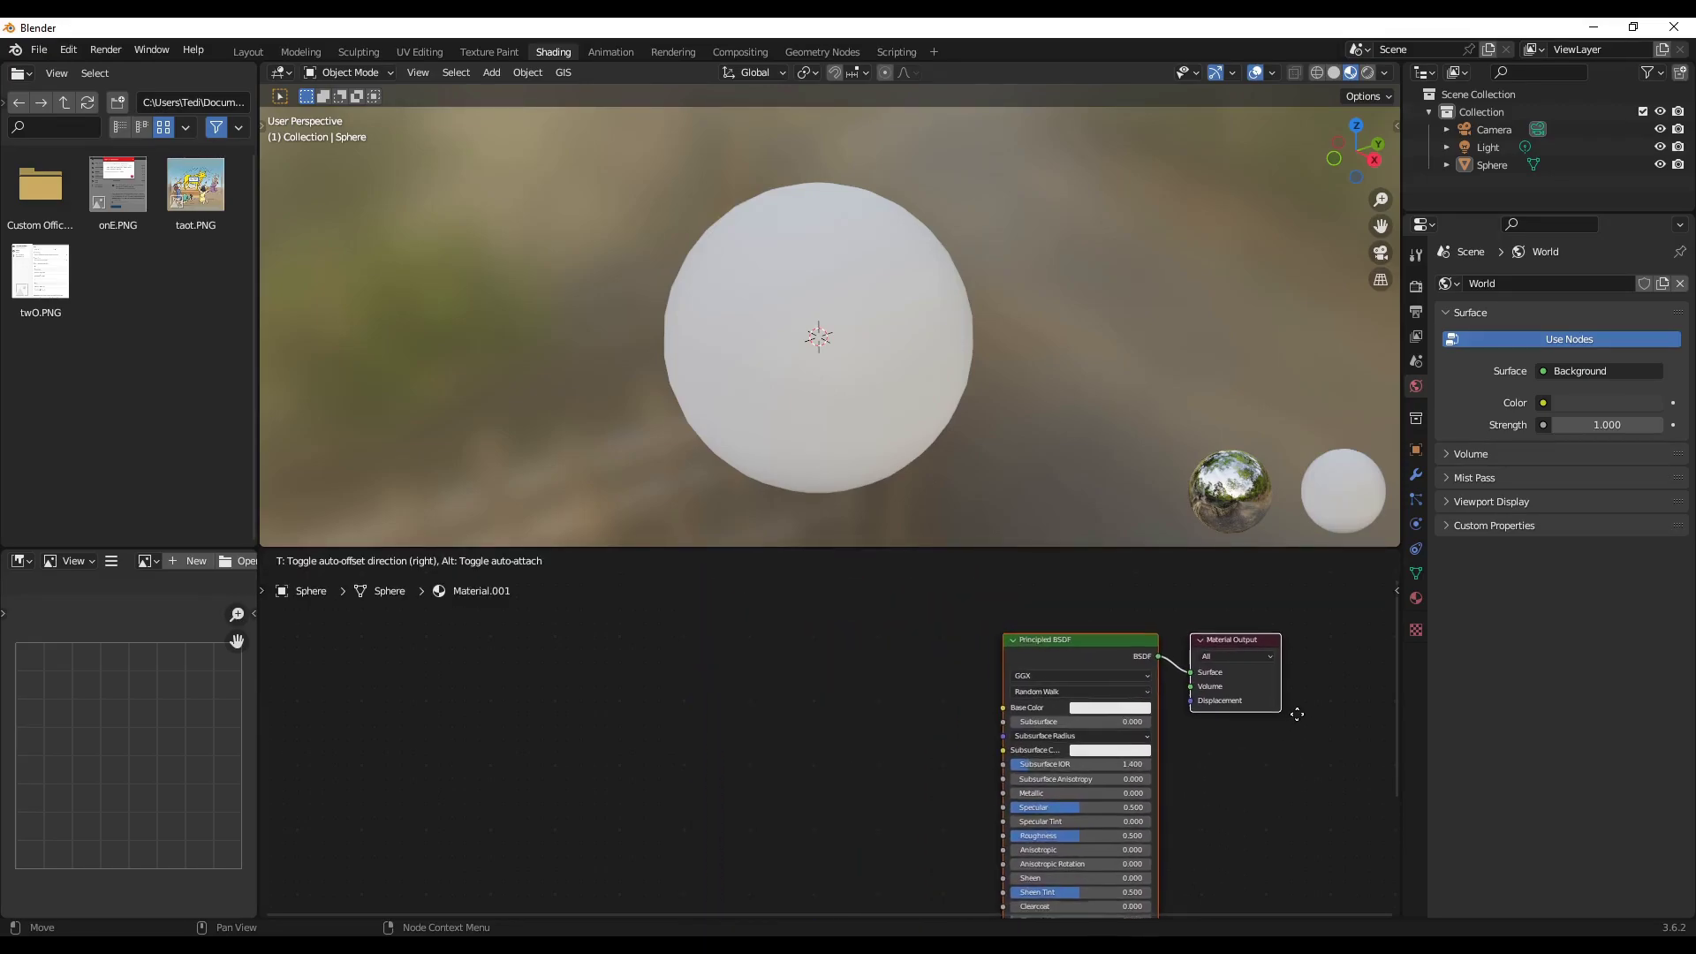
click(1294, 705)
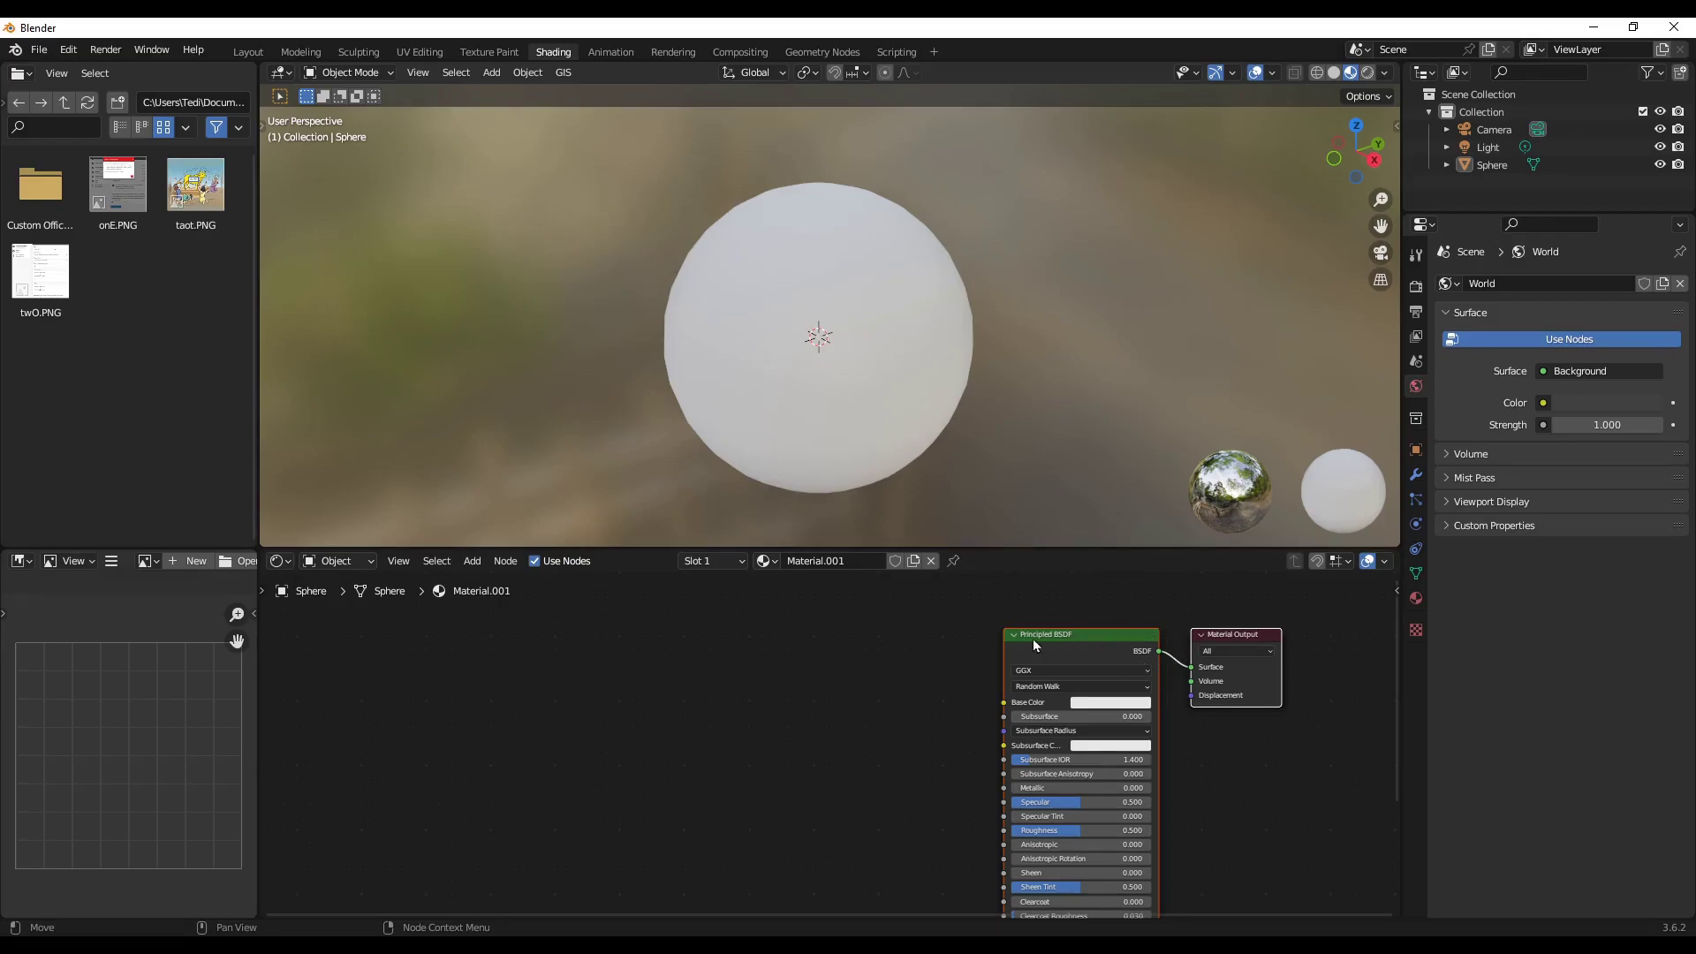
drag(1083, 654, 1080, 645)
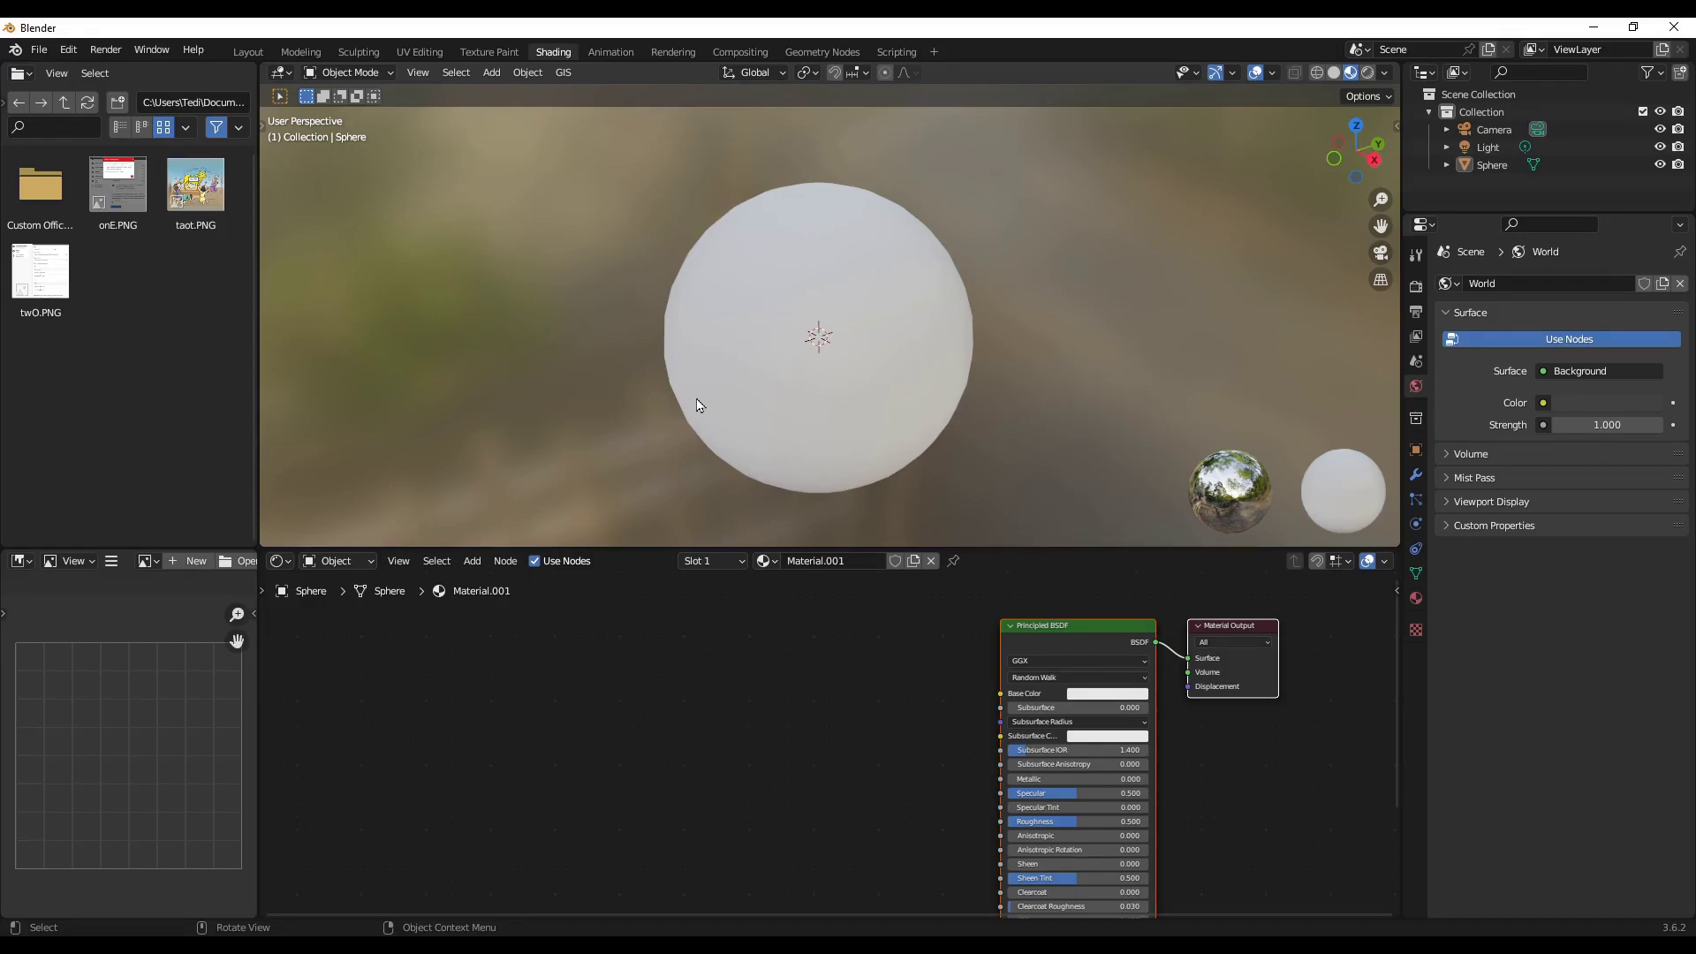
middle_drag(616, 389, 725, 426)
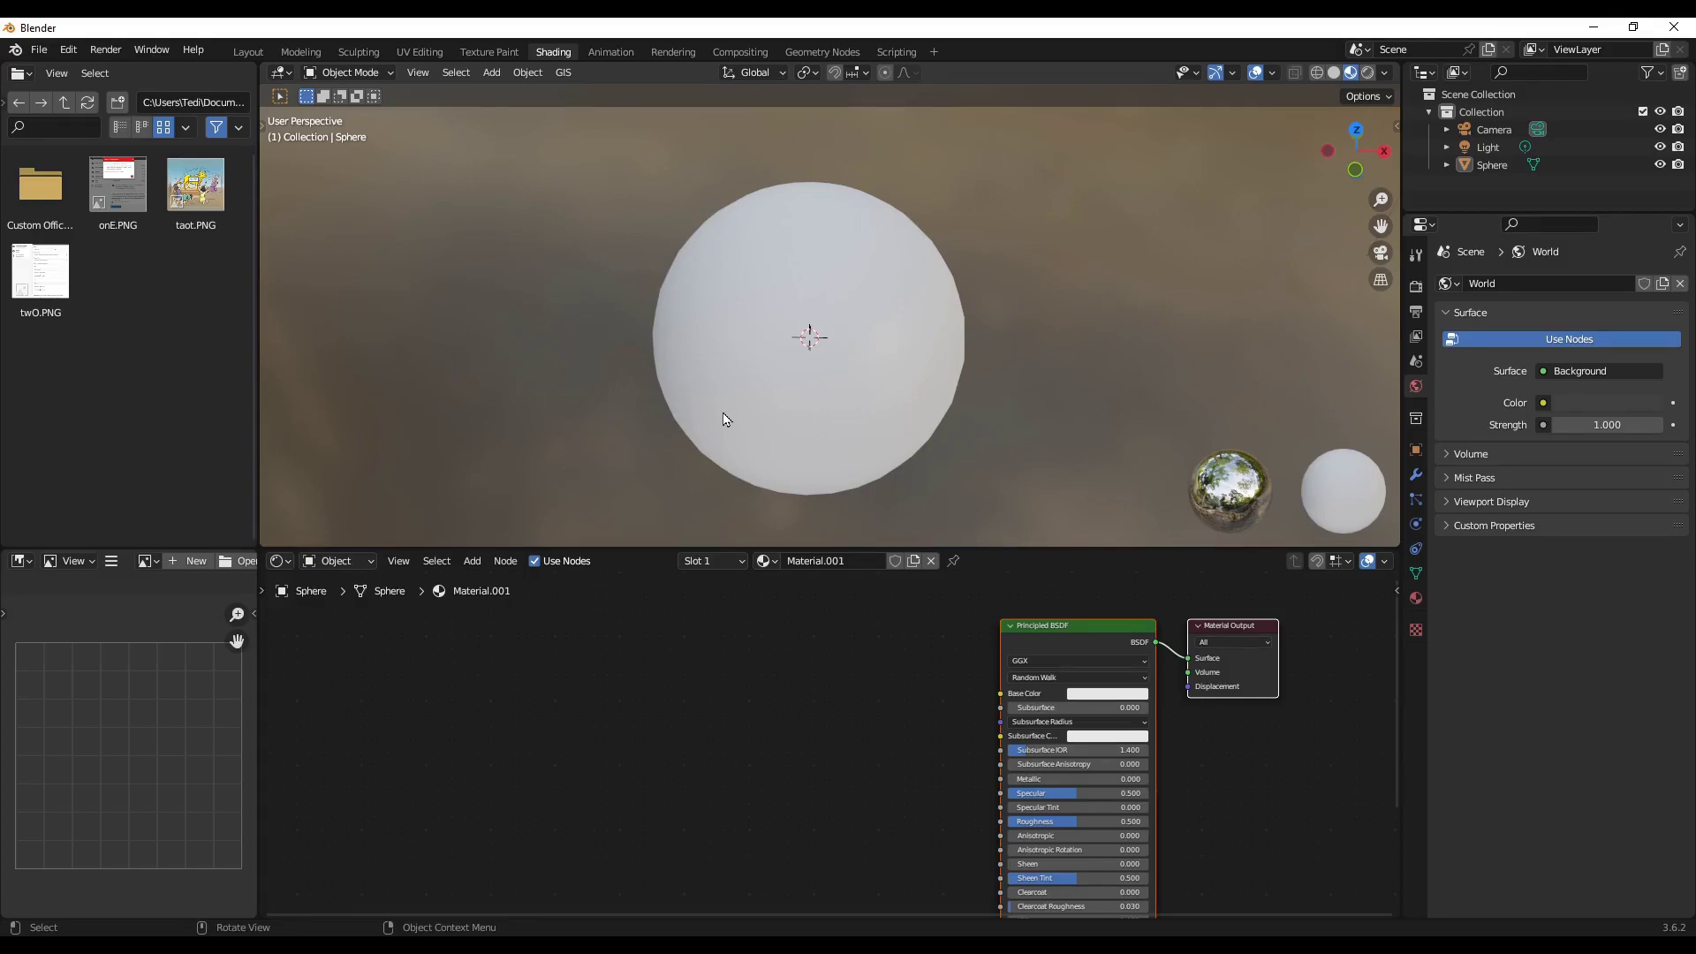
click(677, 750)
- Search the add-on preferences for "node" to check whether Node Wrangler is enabled, and close the preferences
click(68, 53)
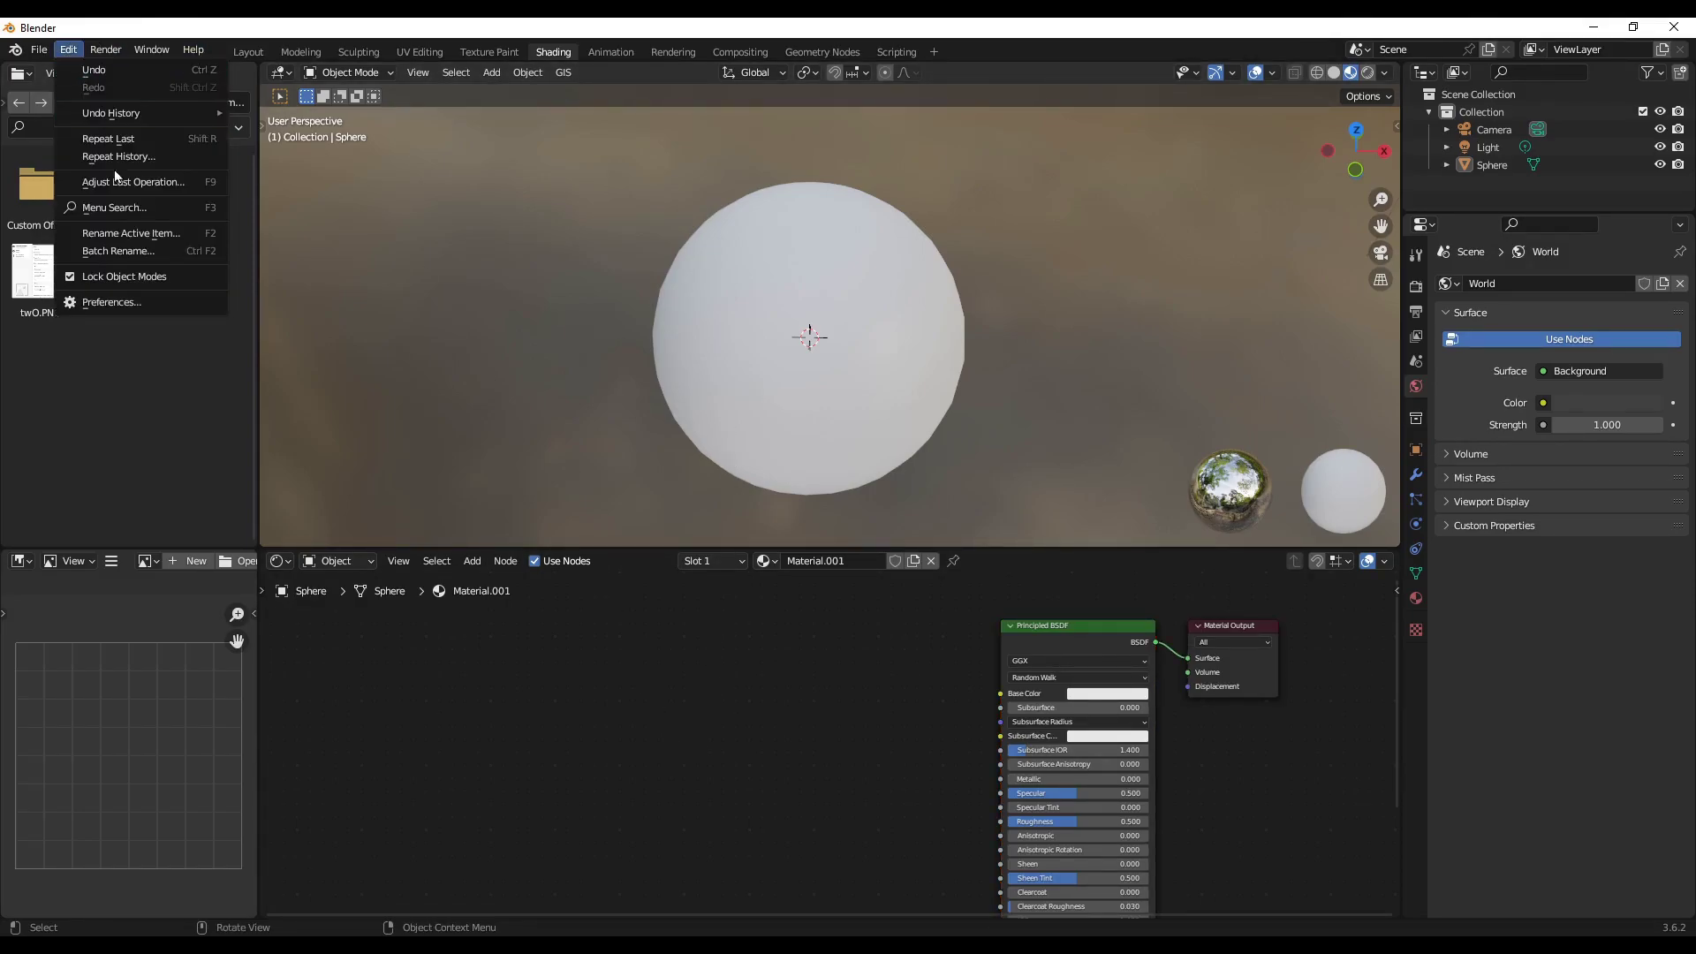
click(131, 303)
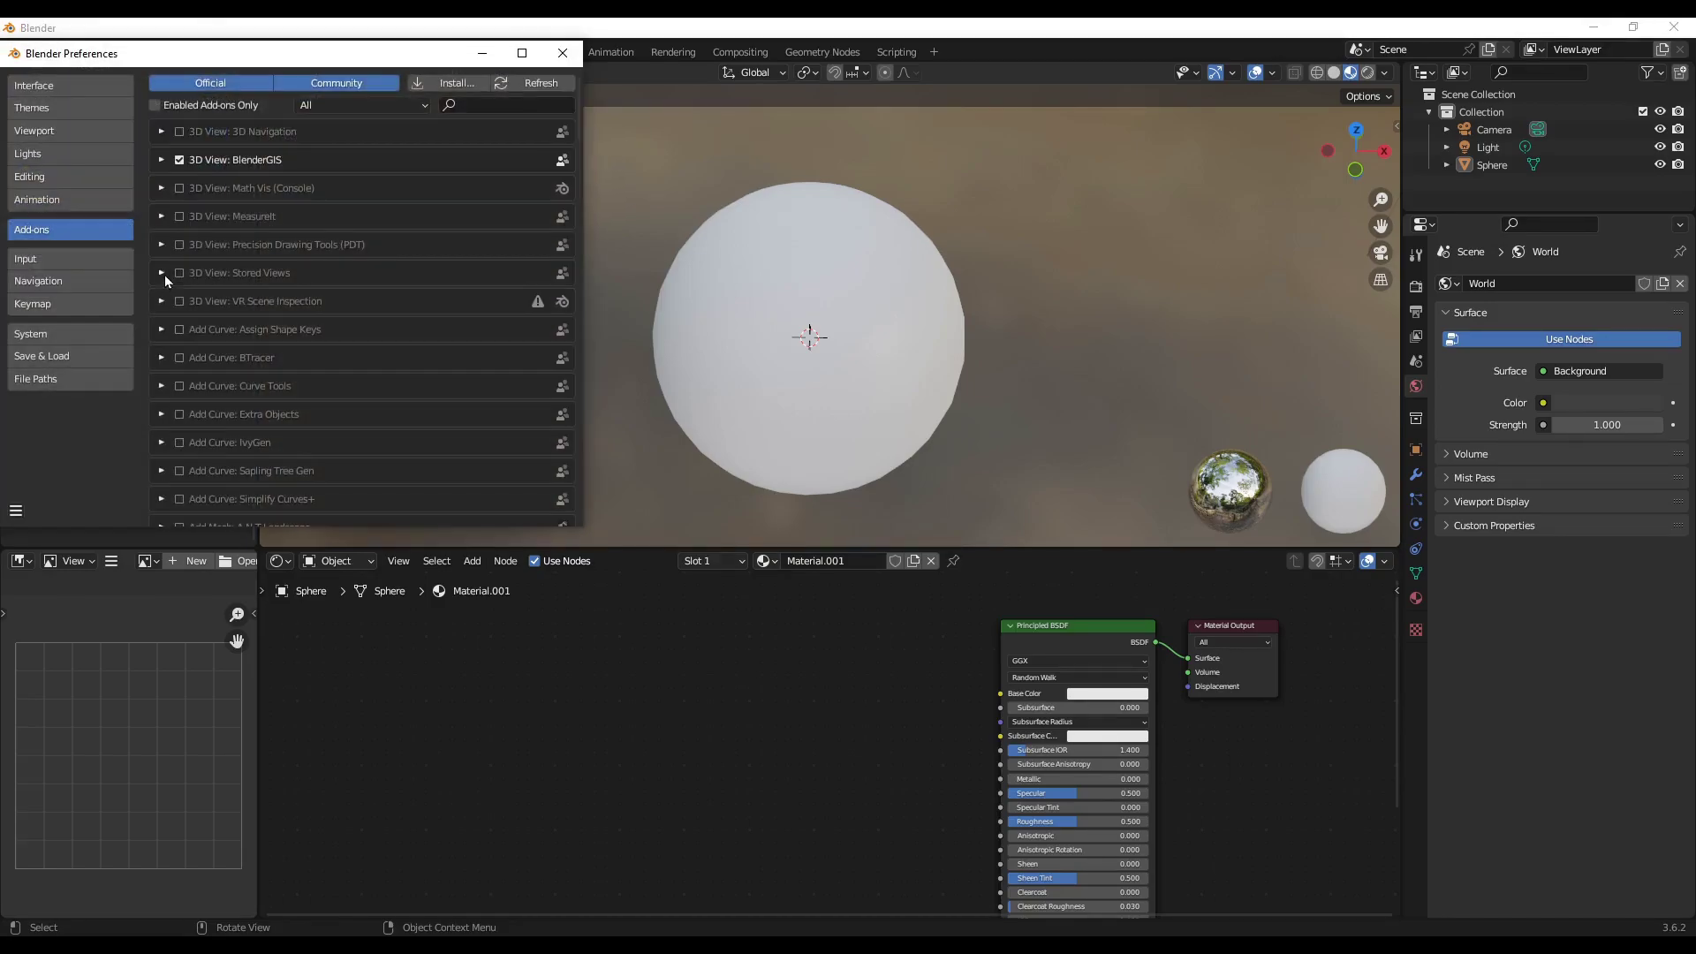
click(490, 104)
text(node)
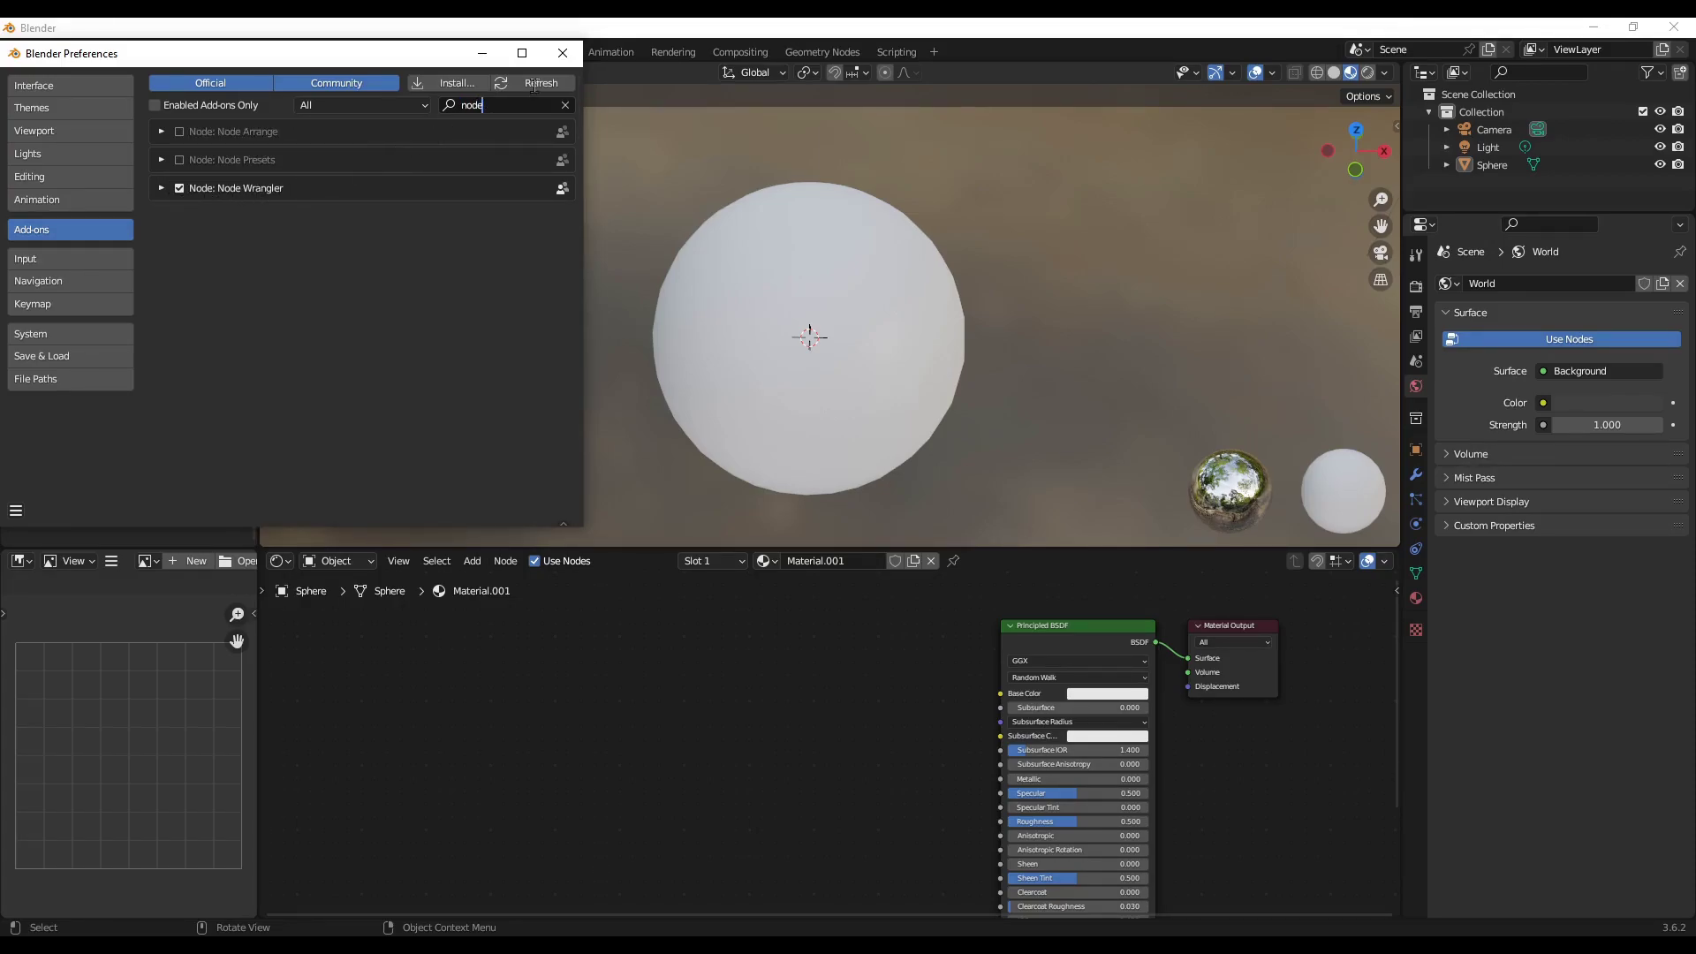
click(562, 53)
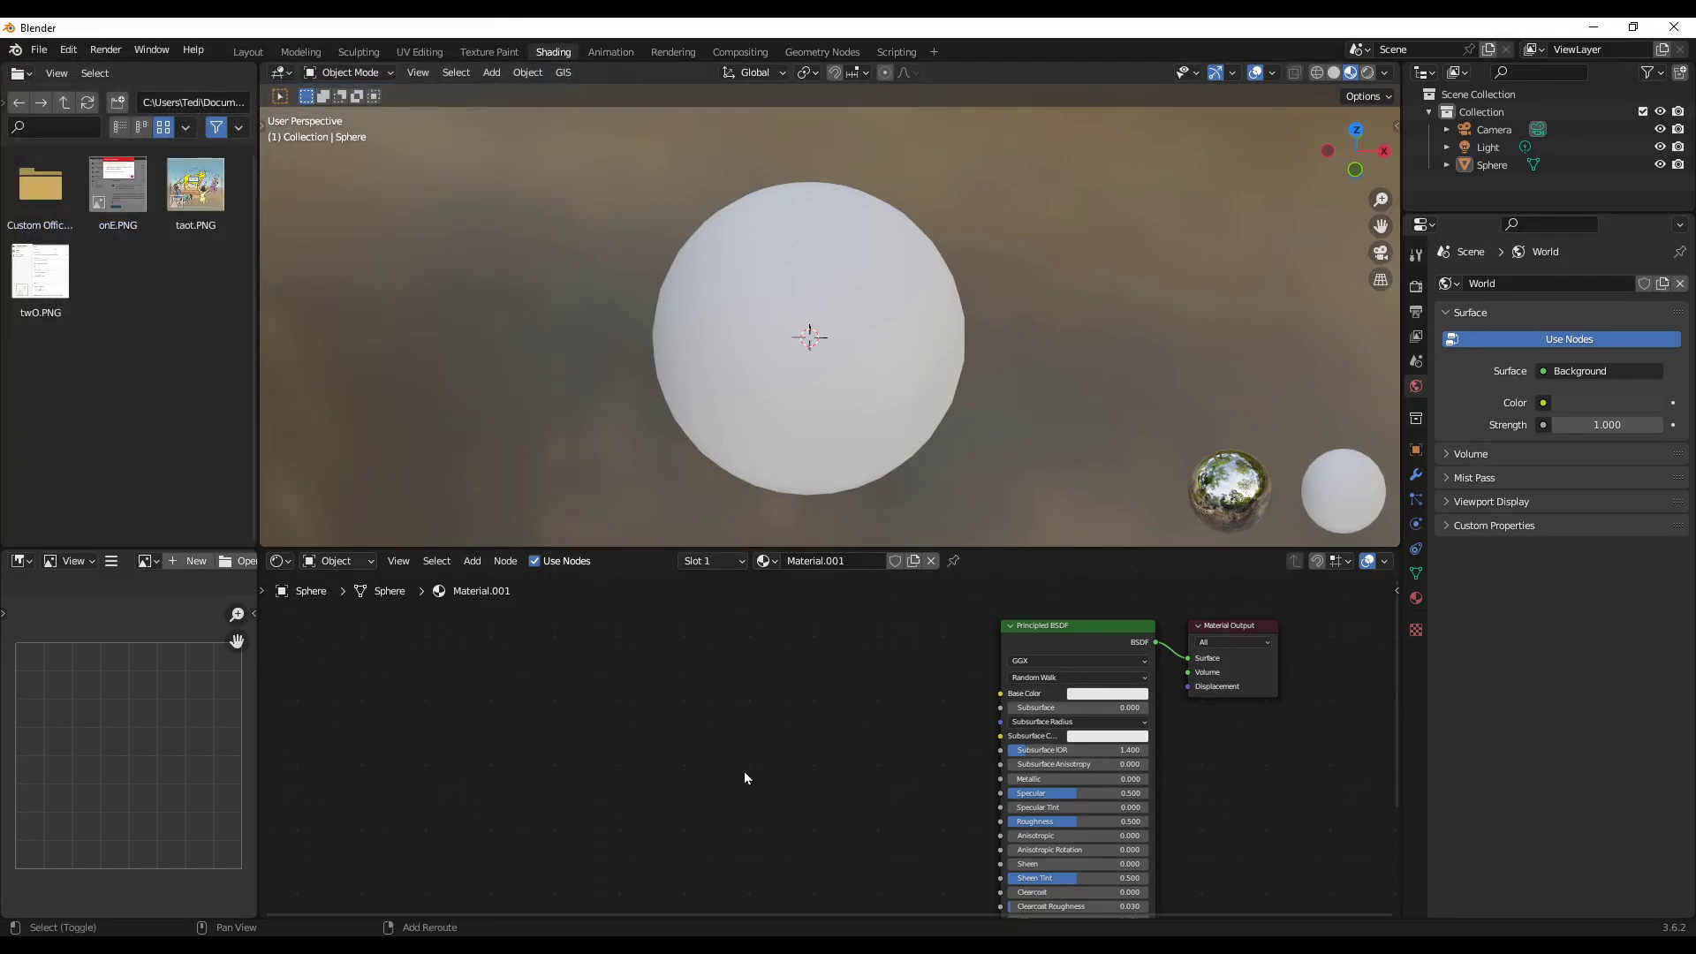
- Add a Noise Texture node and place it to the left of the Principled BSDF node
key(shift+a)
mouse_move(702, 755)
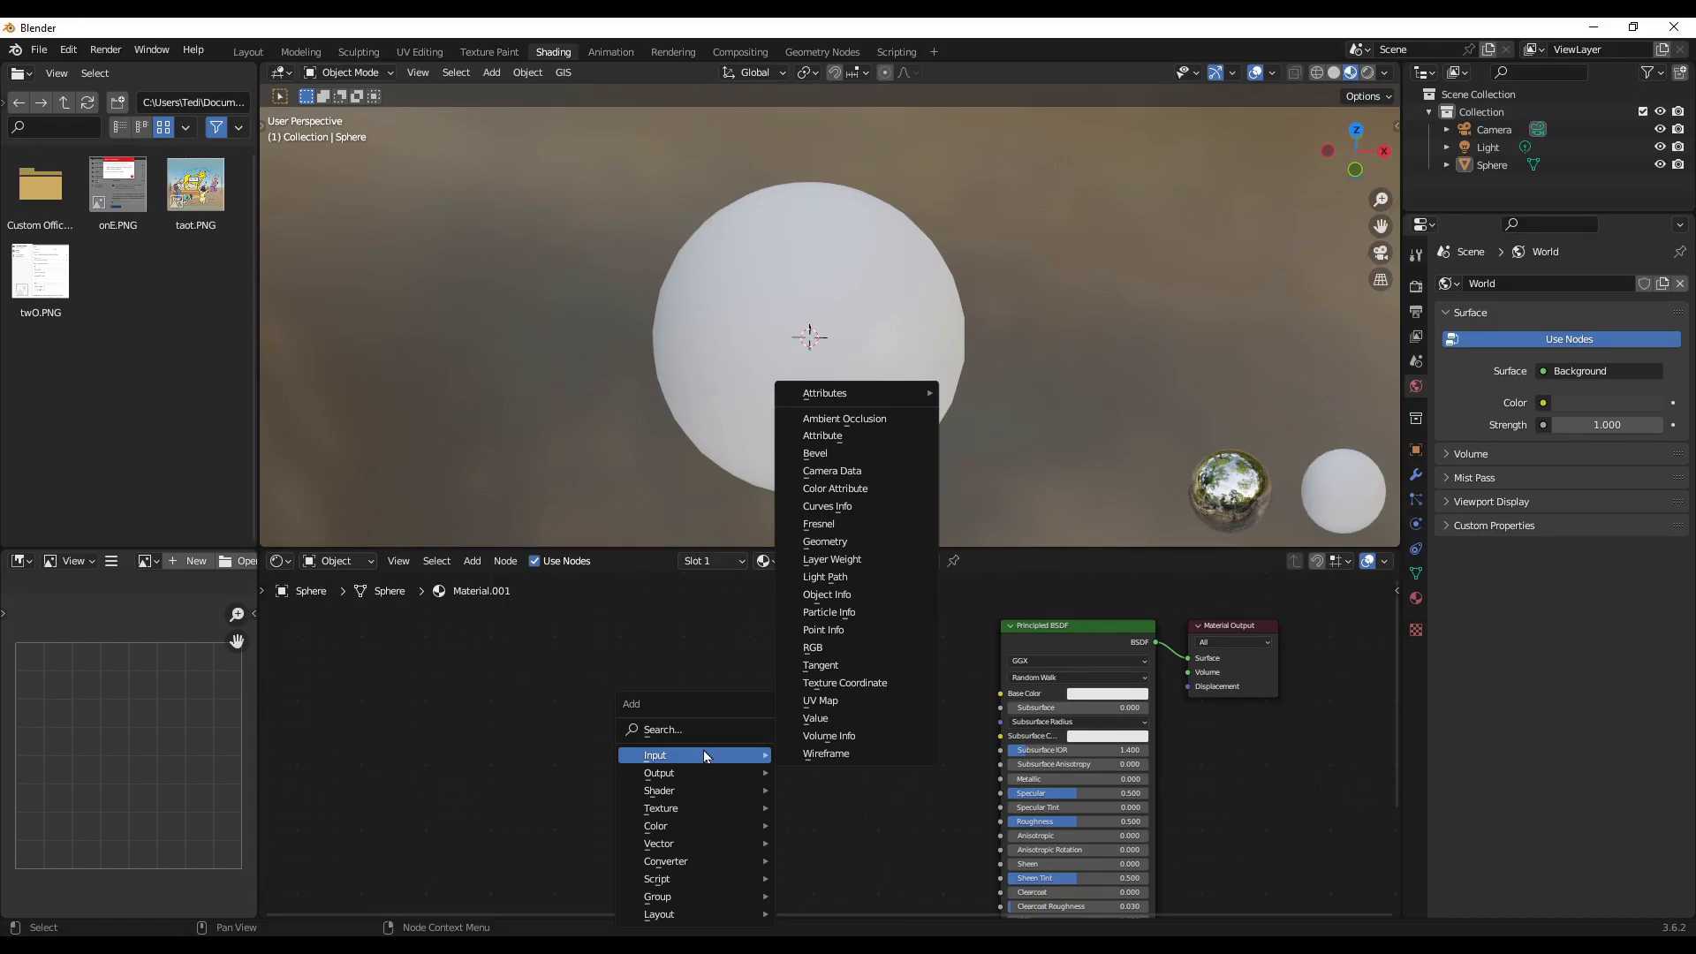
mouse_move(694, 809)
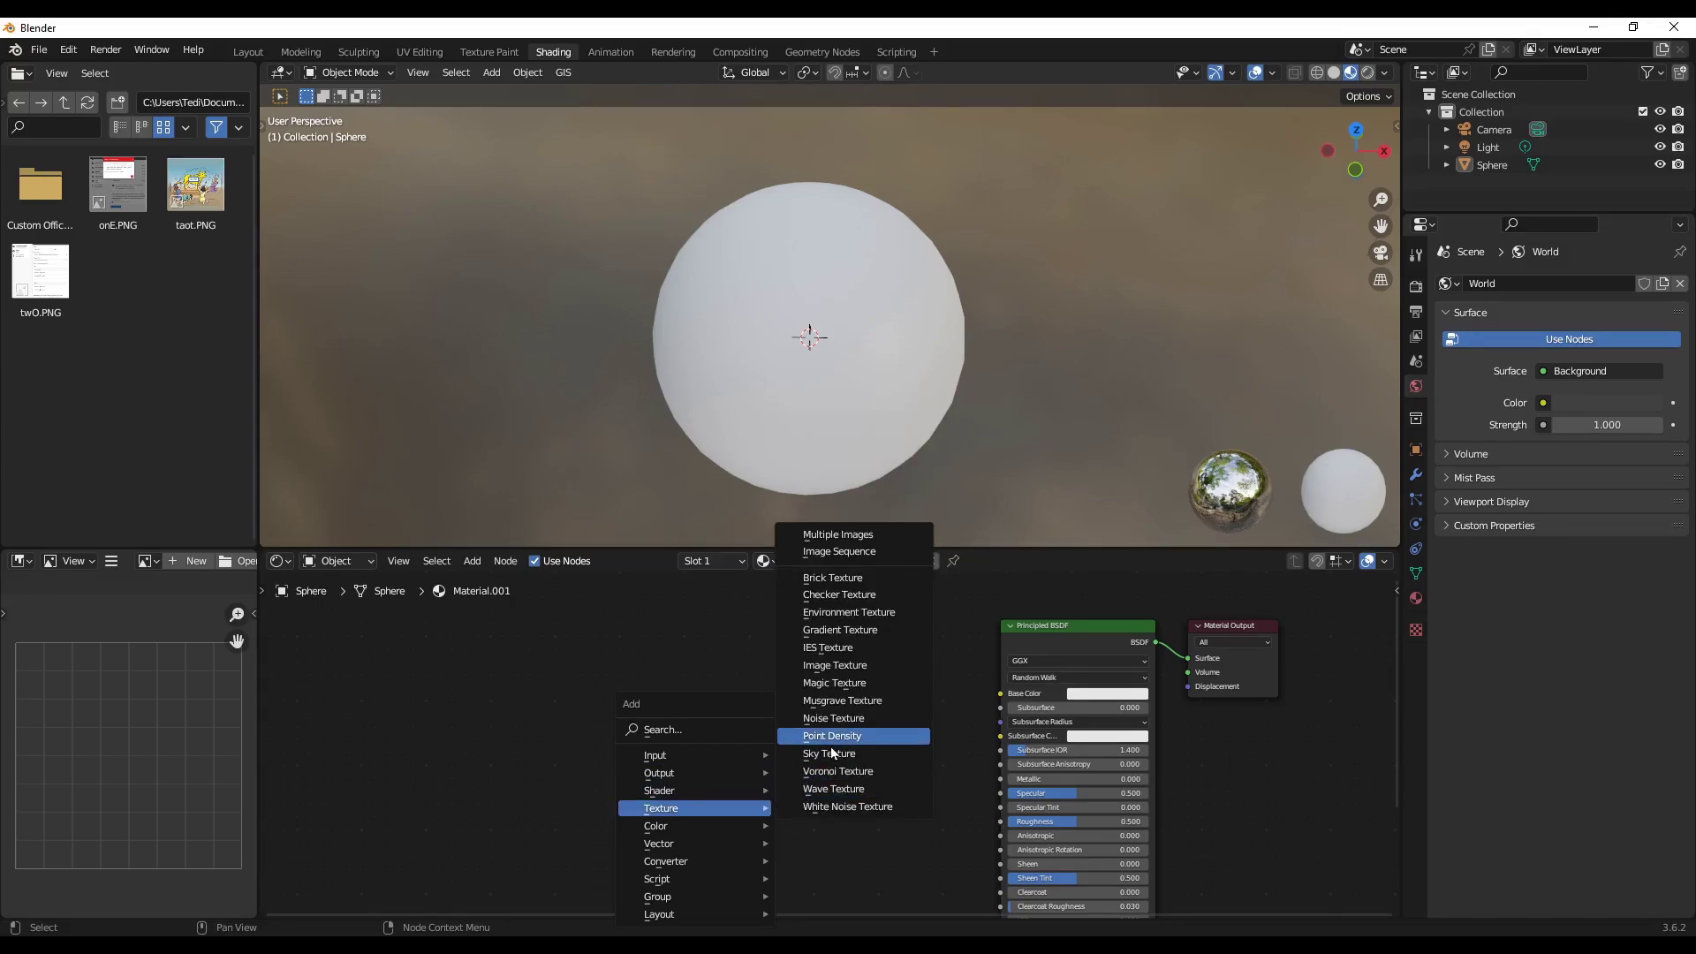
click(834, 718)
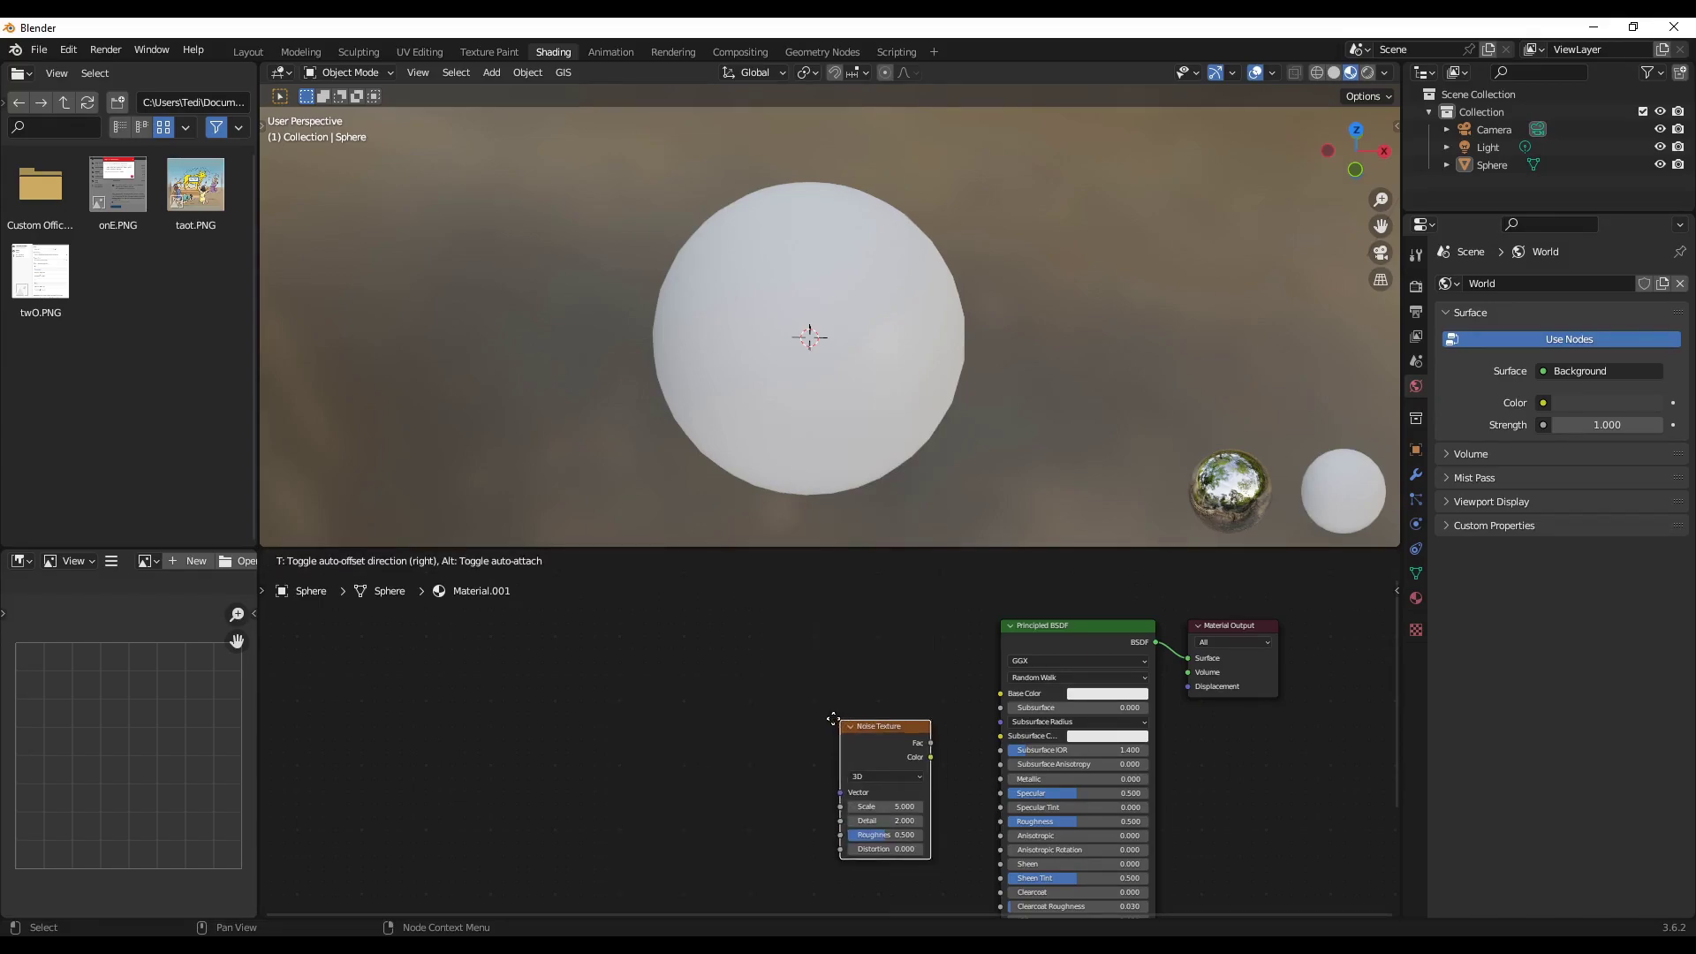
click(718, 663)
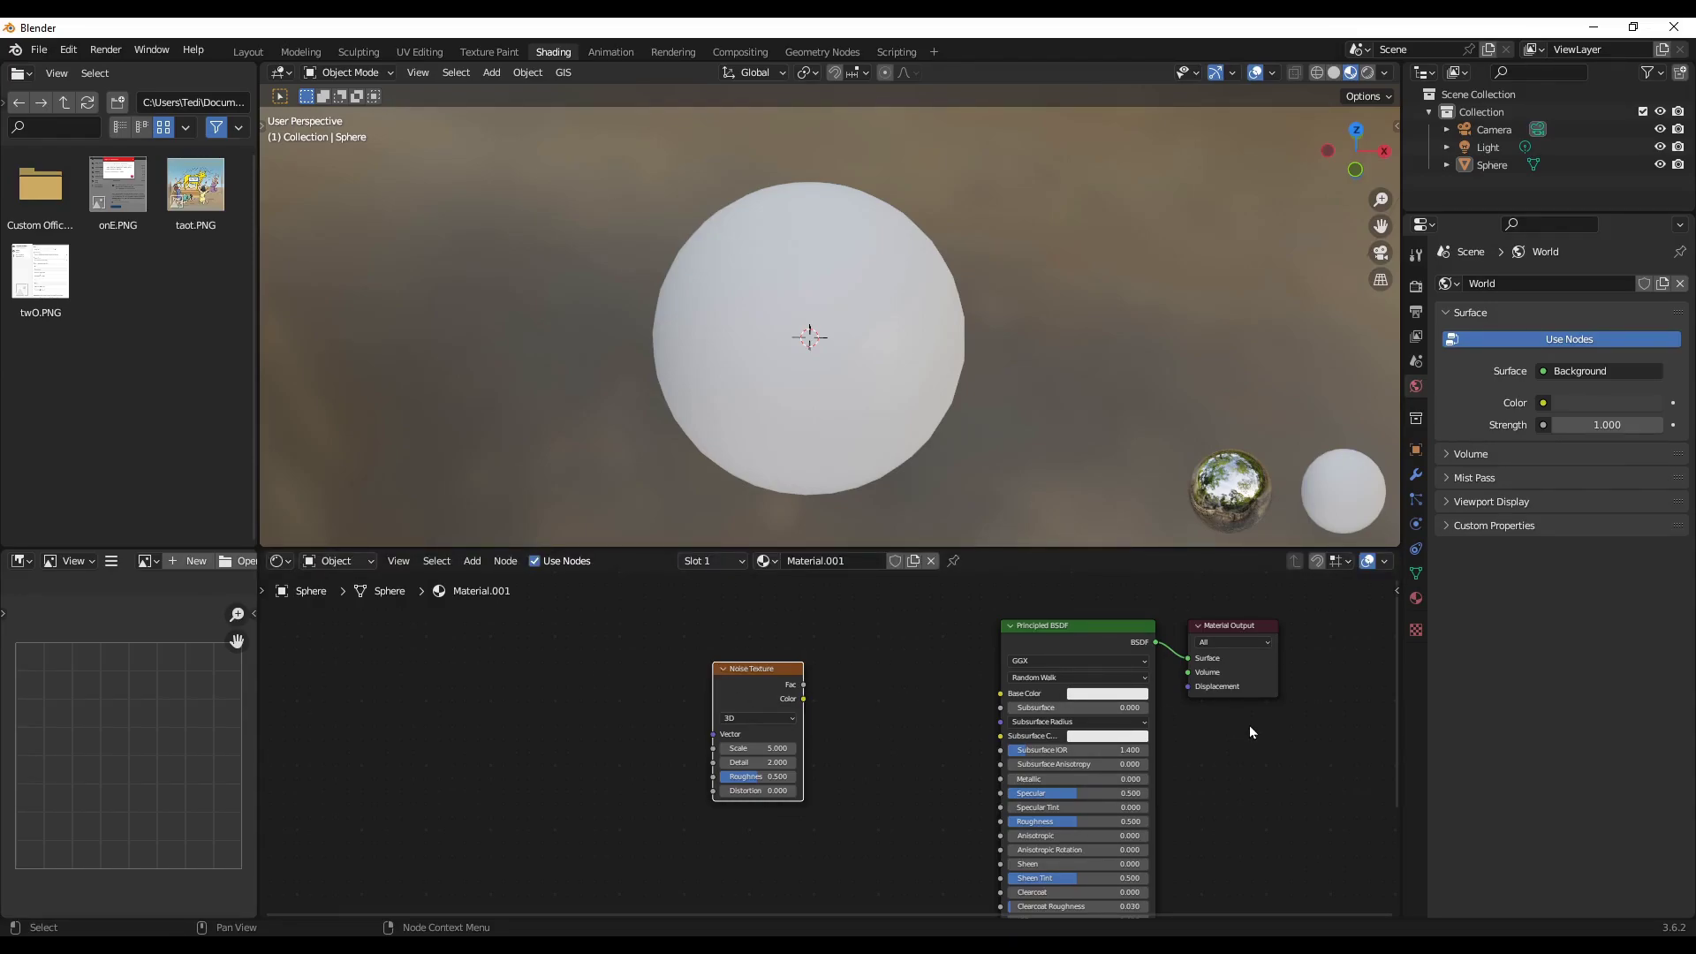
- Rearrange the material nodes so the Noise Texture sits left of the Principled BSDF, about level with the middle of its inputs
click(1104, 640)
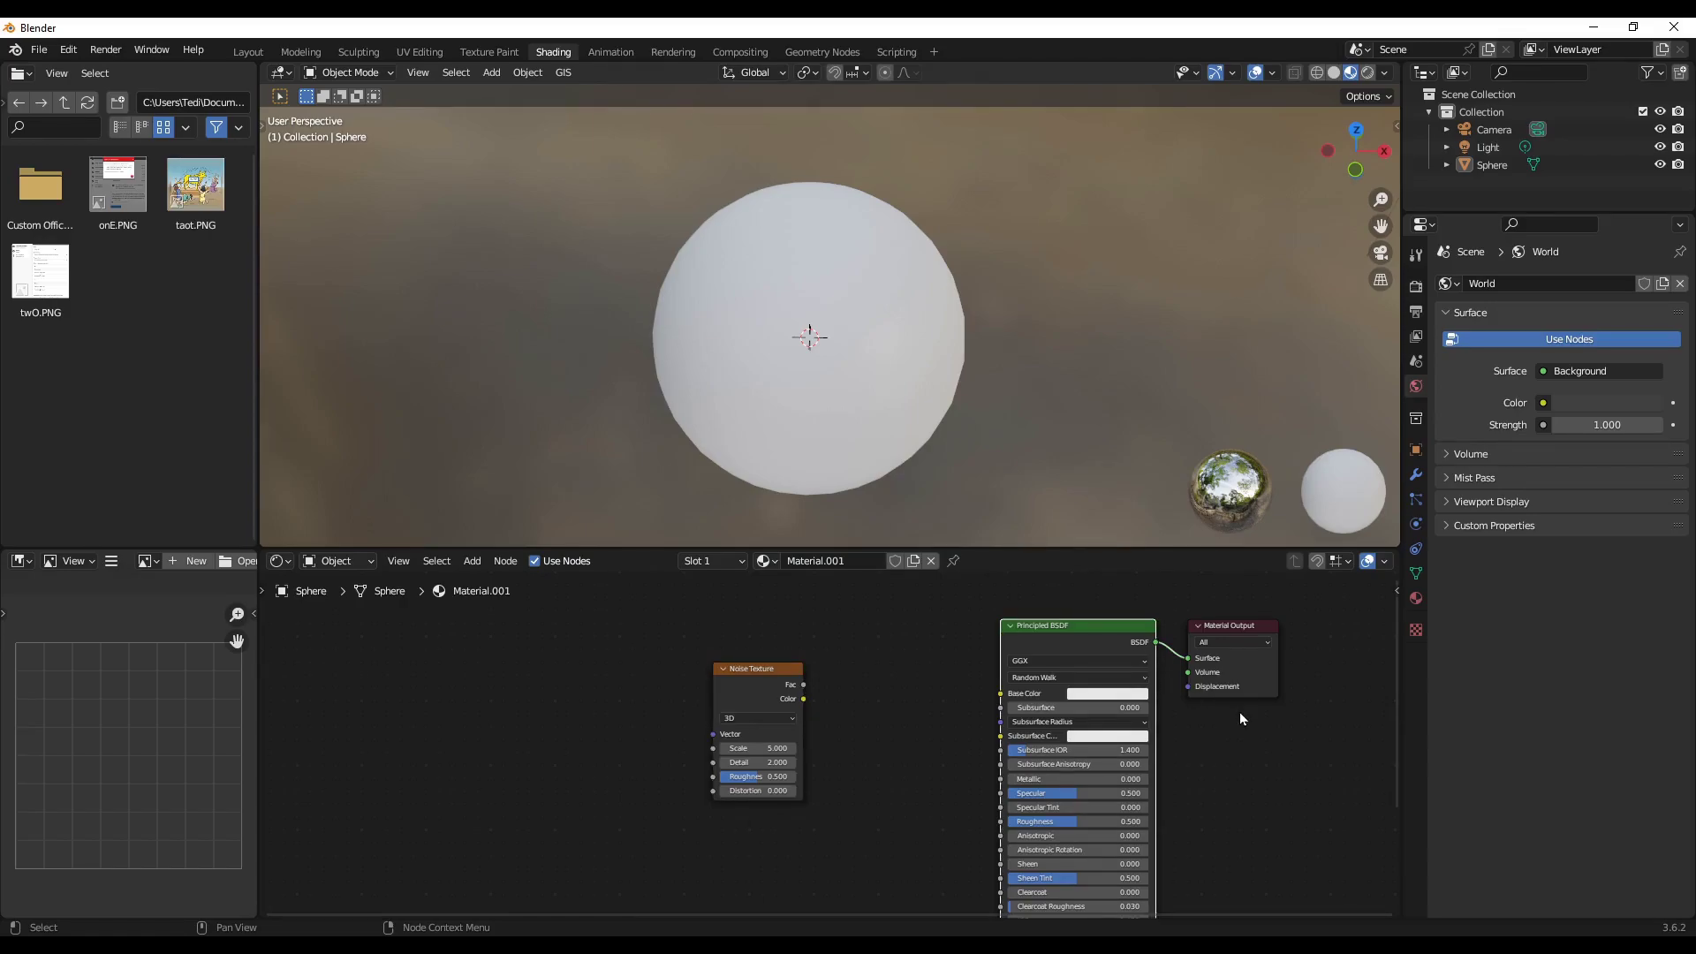
shift+click(1233, 670)
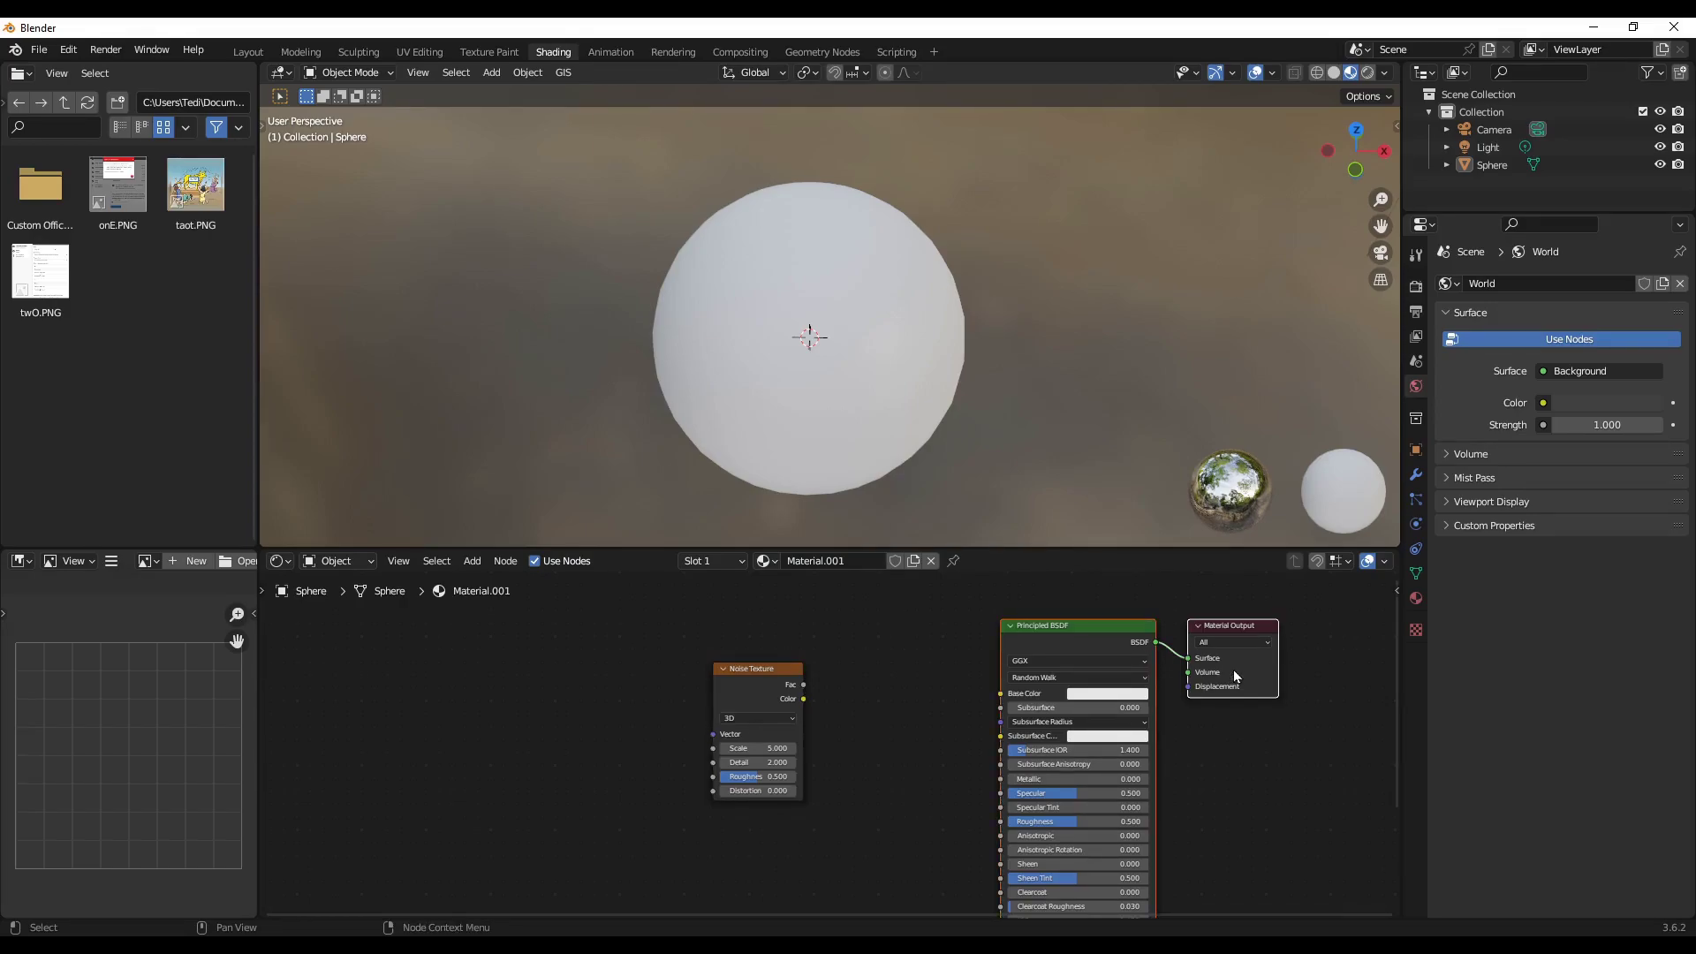
key(g)
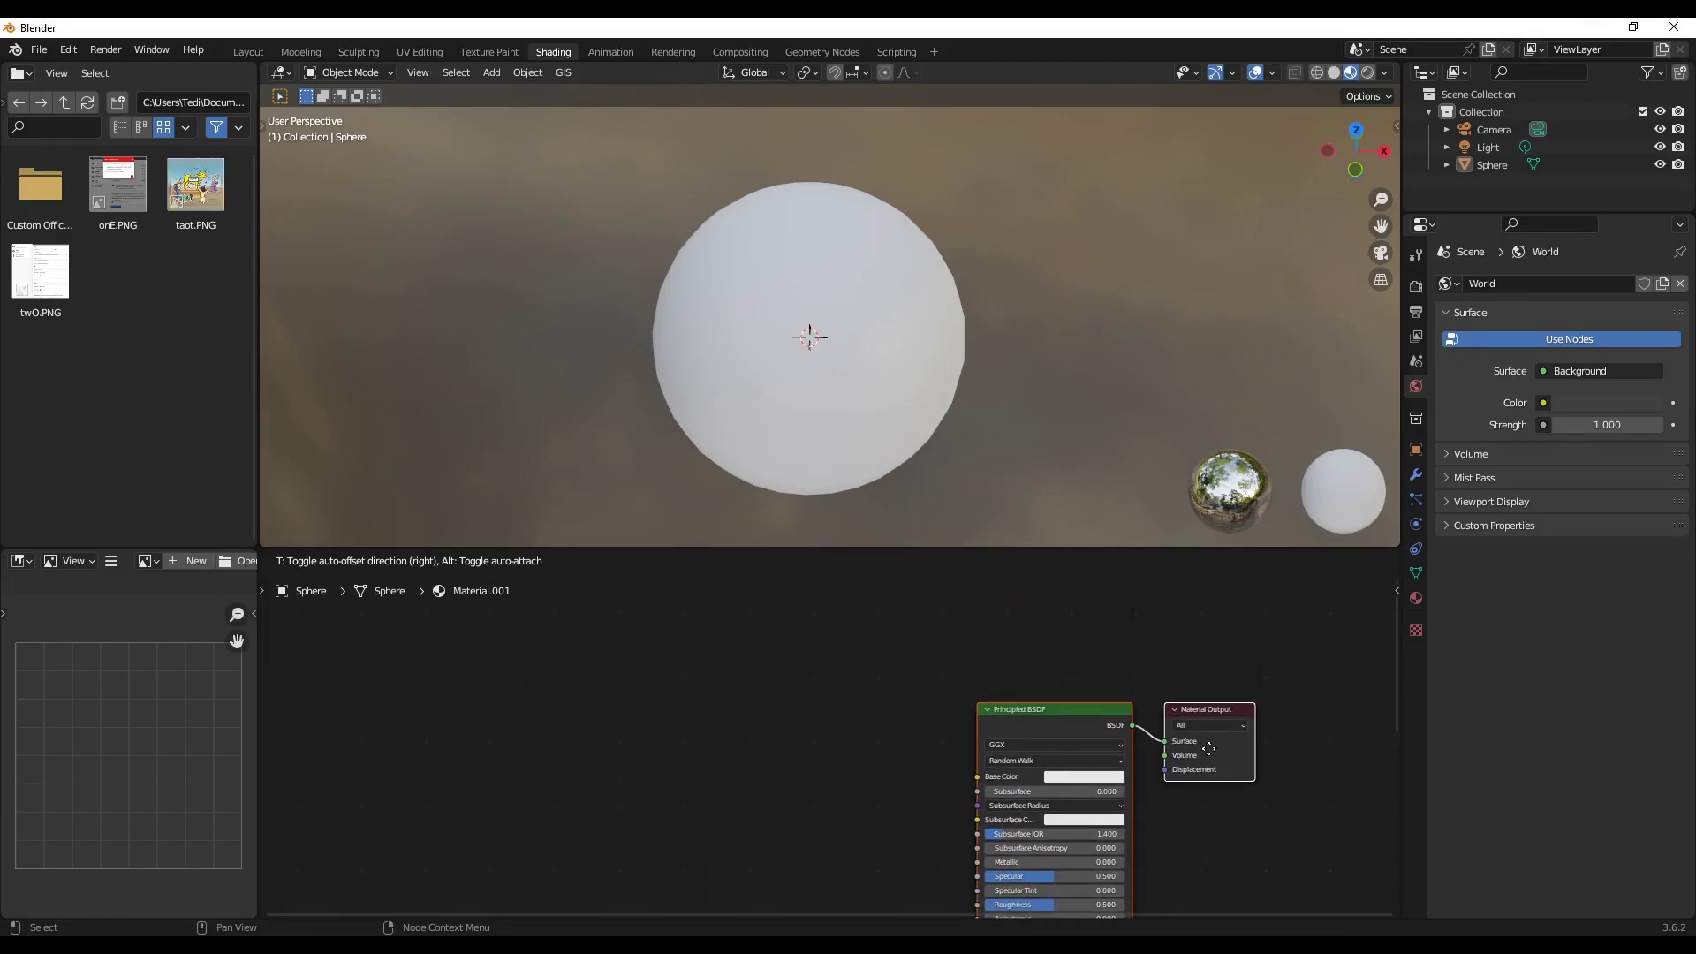
click(1208, 748)
scroll(805, 799, down, 3)
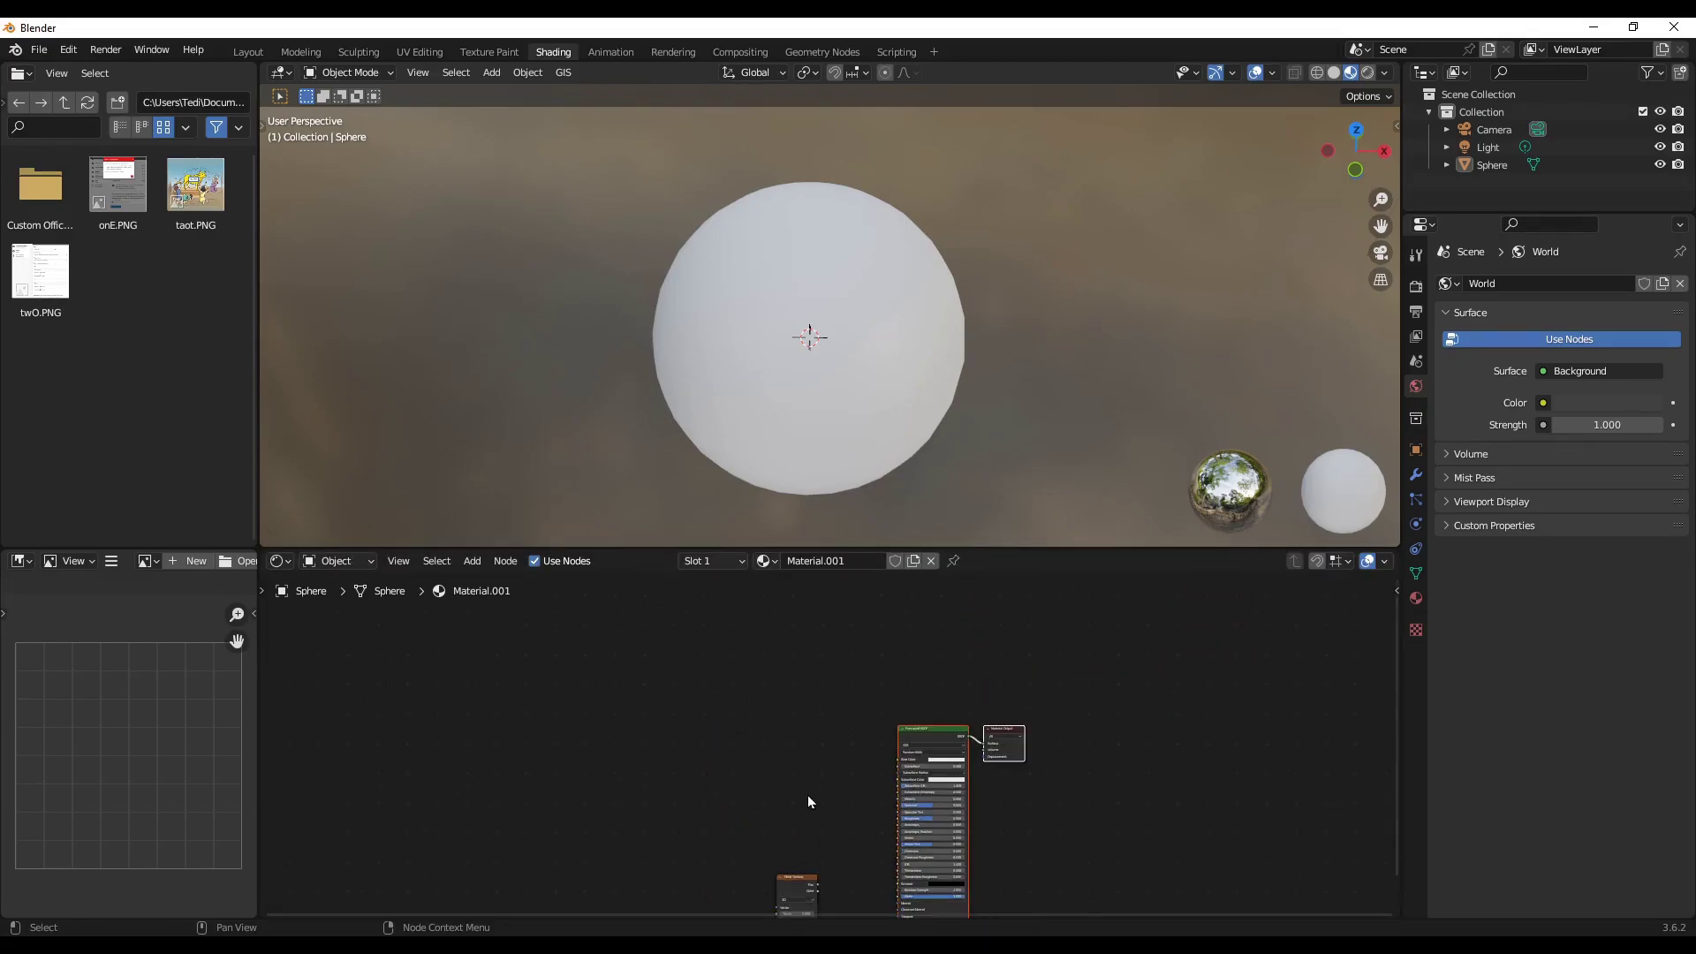
click(790, 893)
key(g)
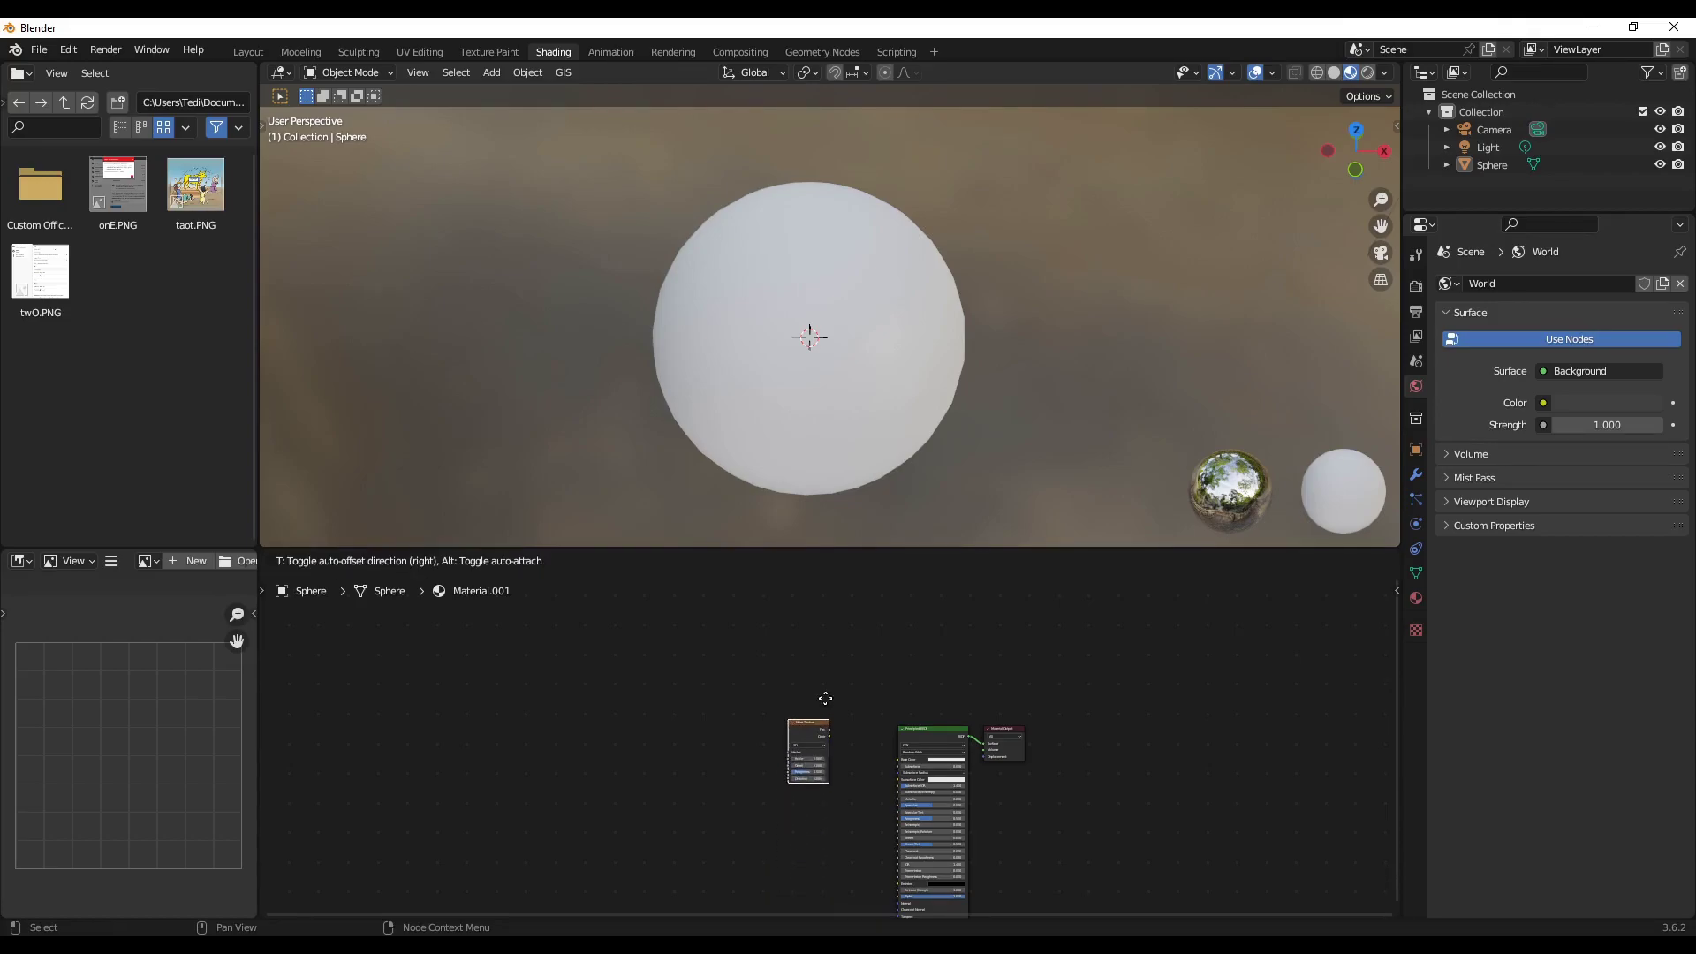
click(825, 697)
key(a)
key(g)
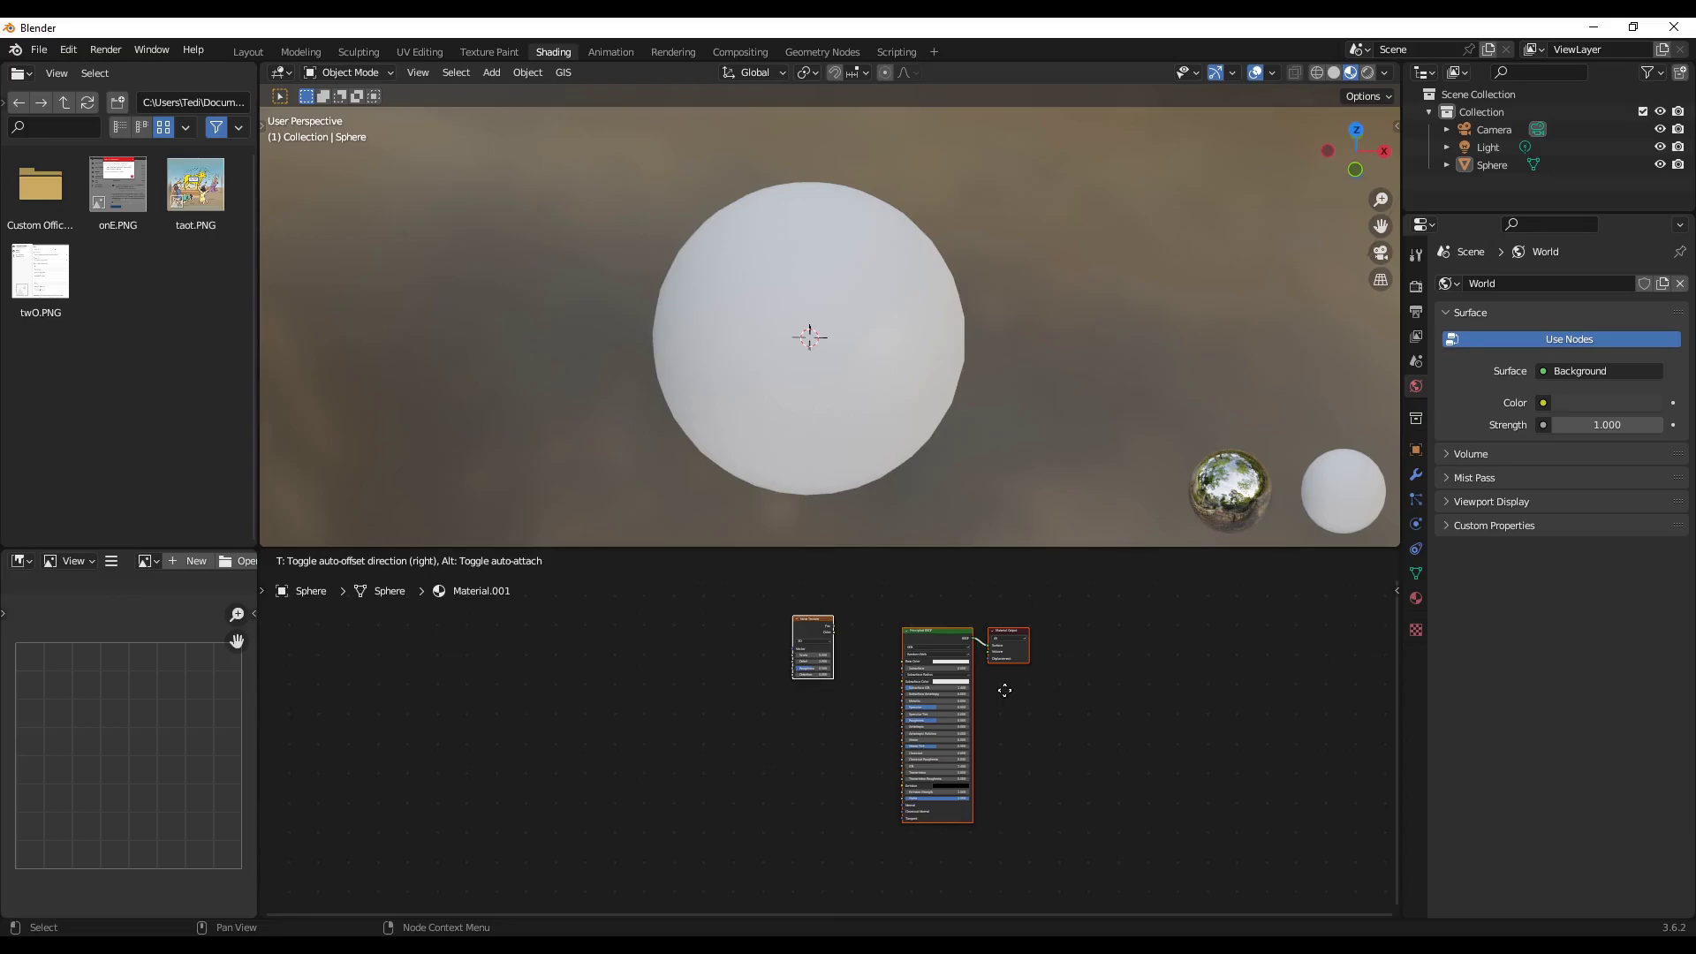
click(1004, 689)
click(821, 635)
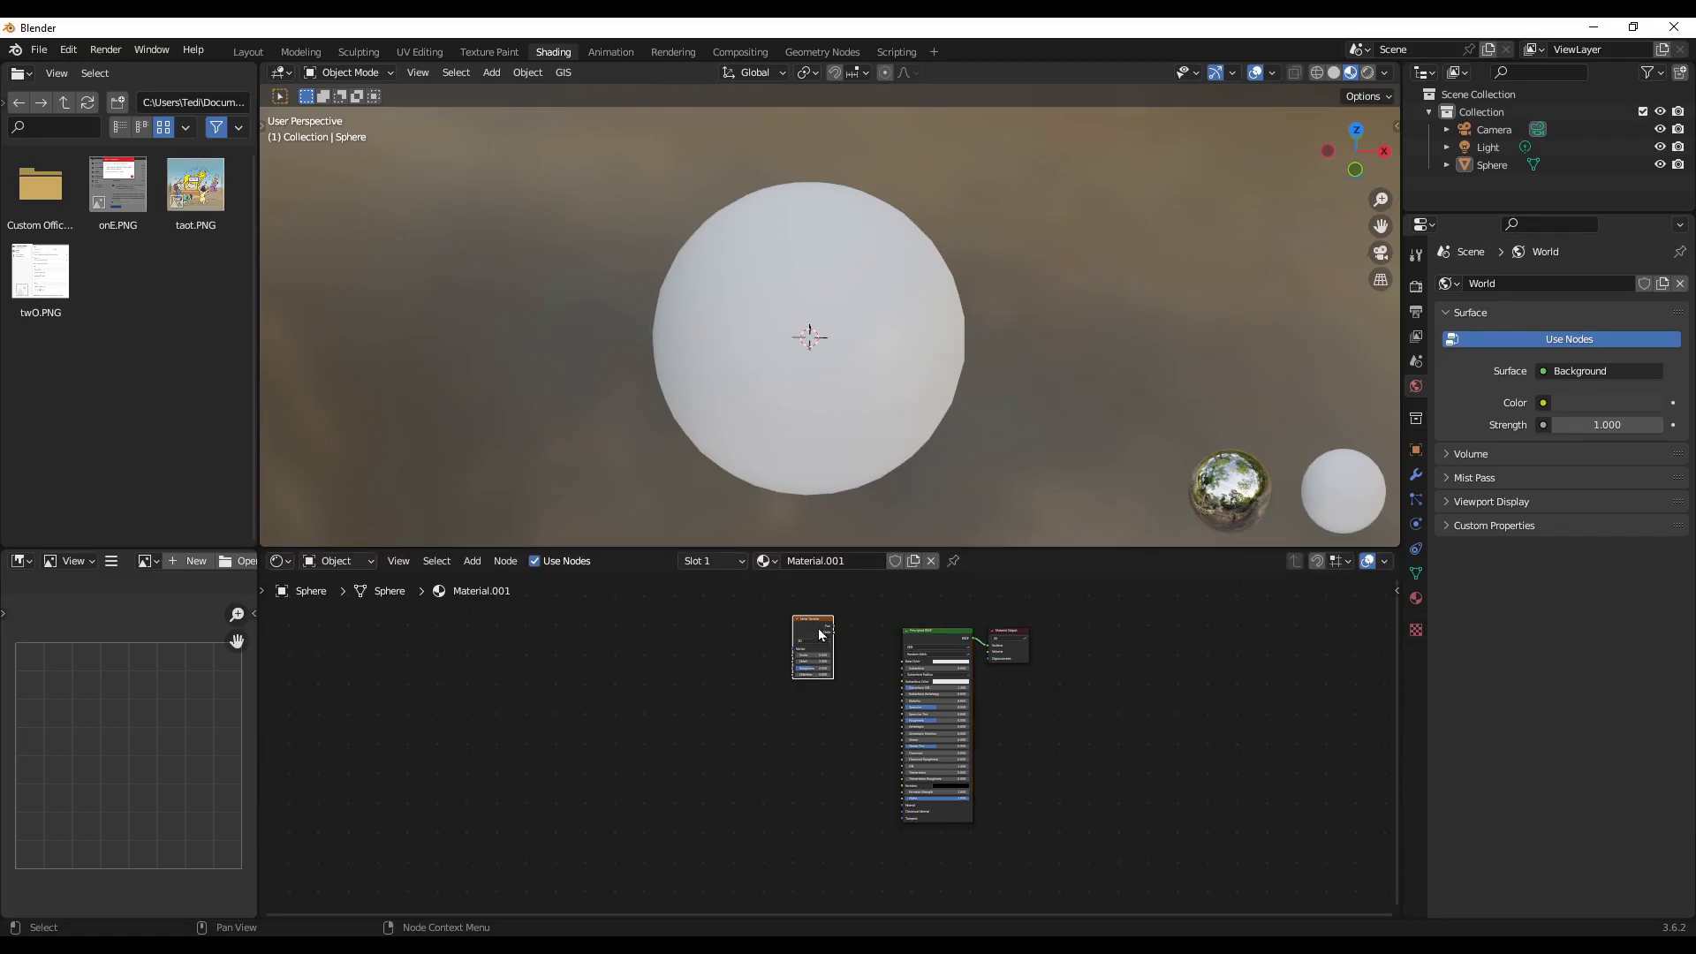
drag(822, 634, 840, 732)
- Connect the Noise Texture's Color output to the Principled BSDF's Normal input, reposition all nodes, and view the sphere from another side
scroll(921, 800, up, 3)
scroll(914, 793, up, 2)
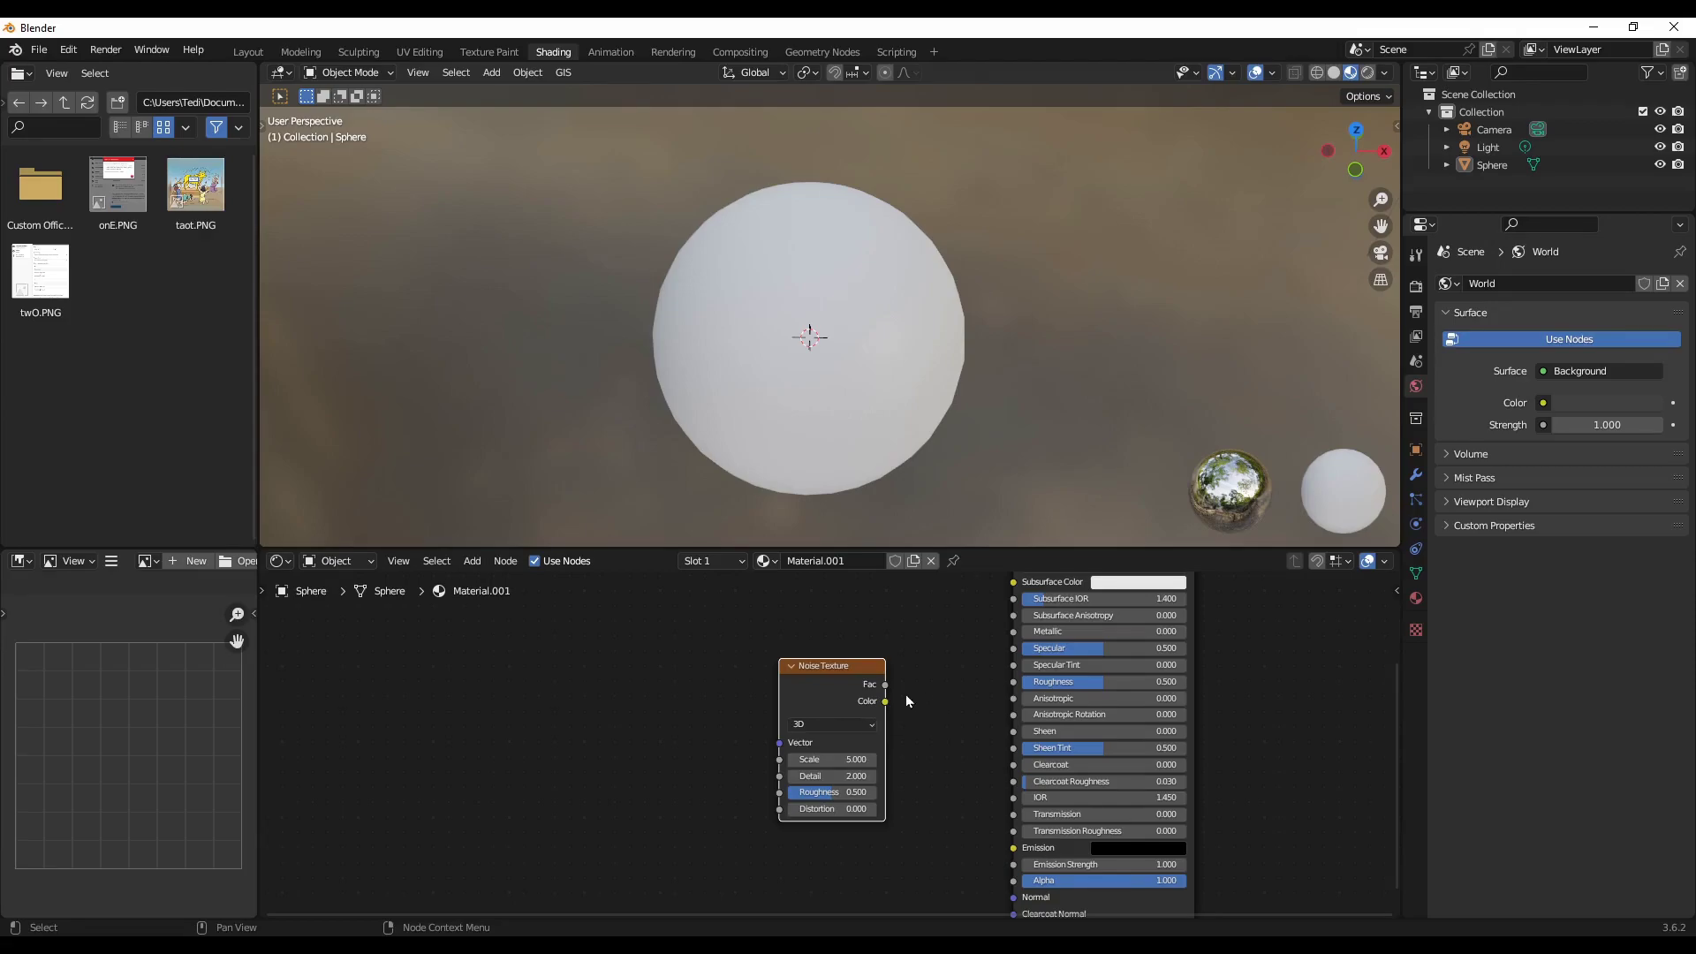
drag(885, 703, 1013, 789)
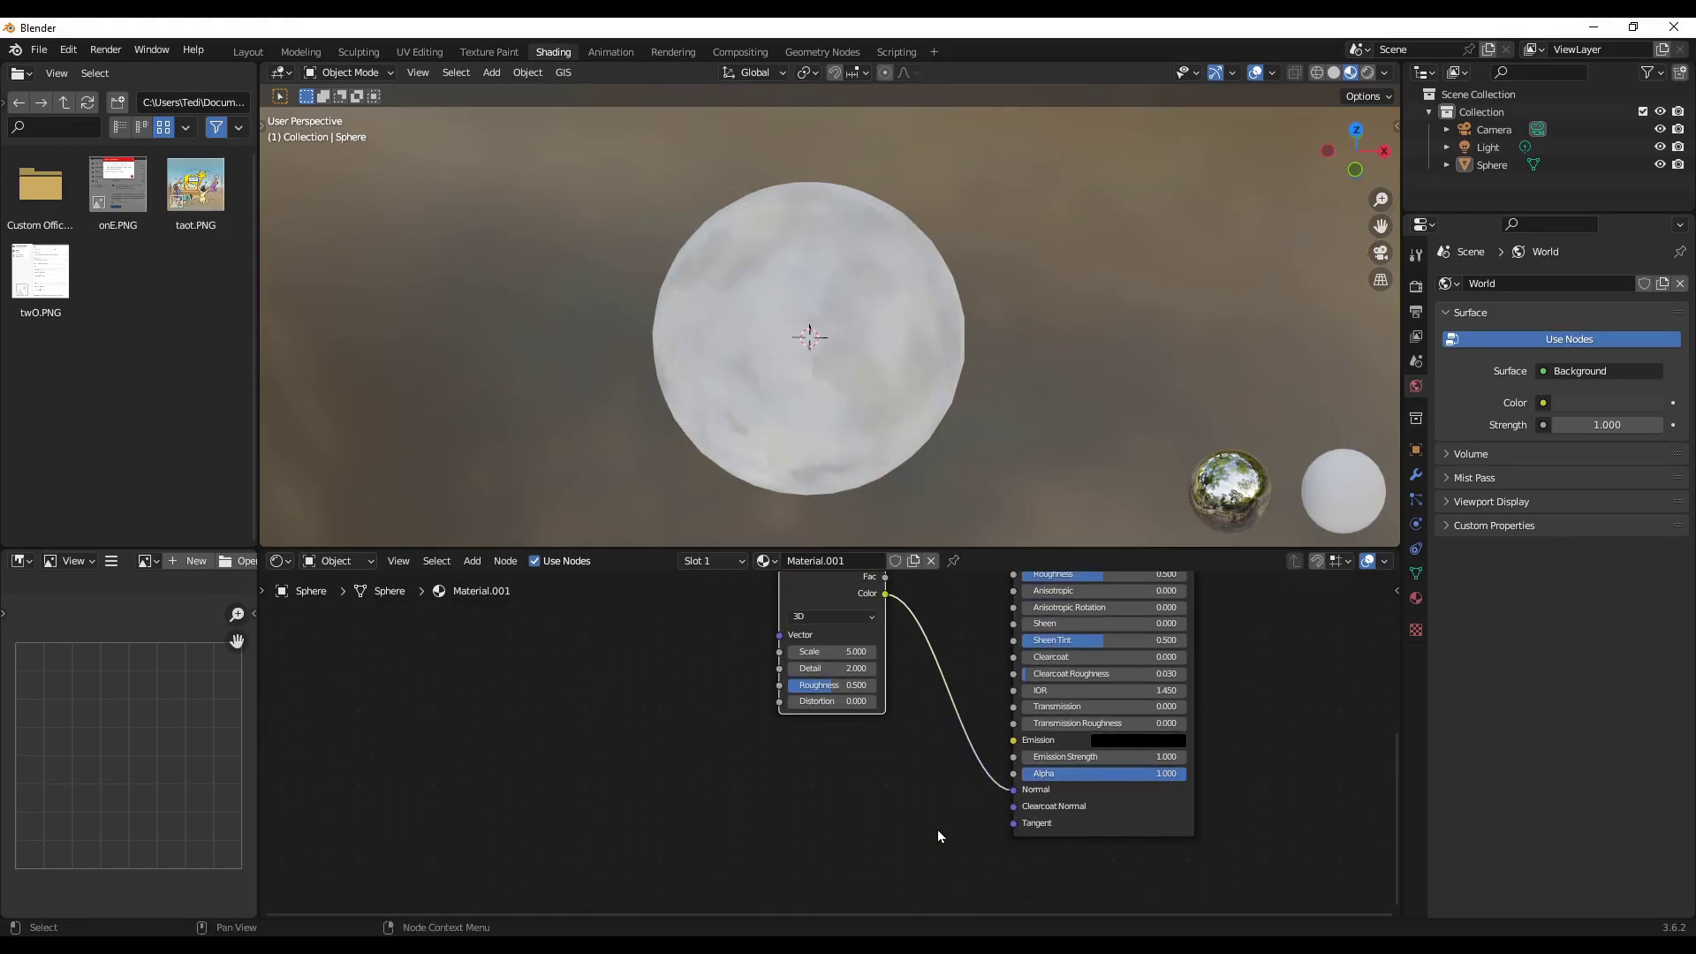
key(a)
key(g)
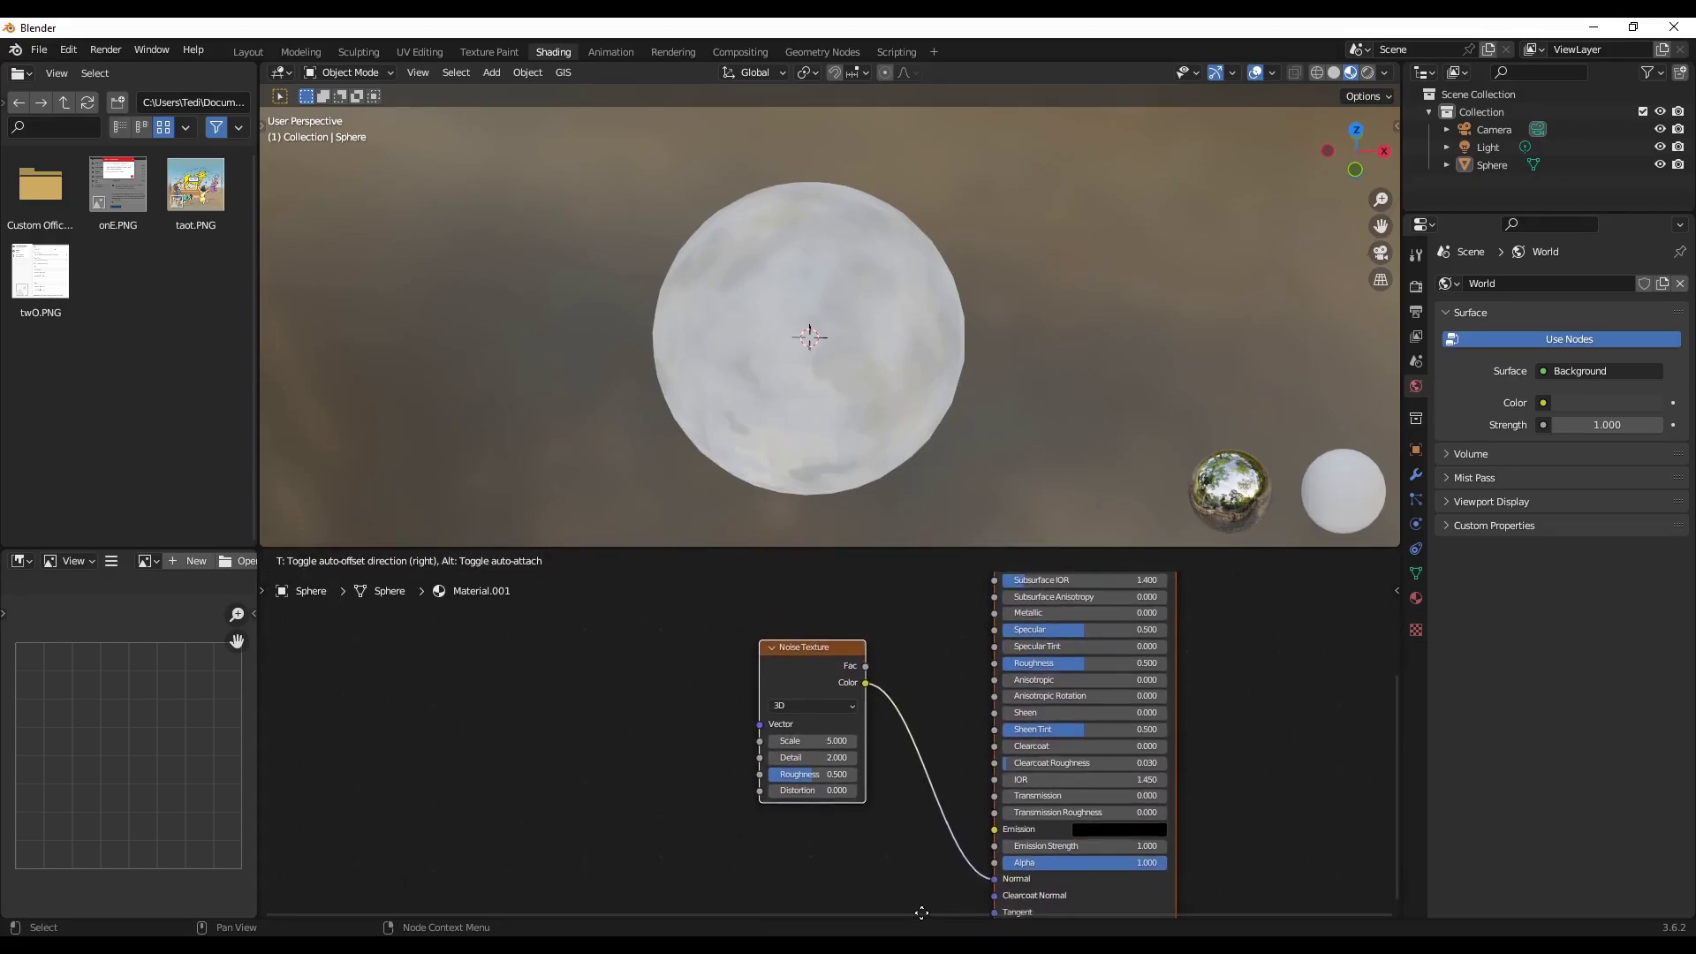
click(923, 910)
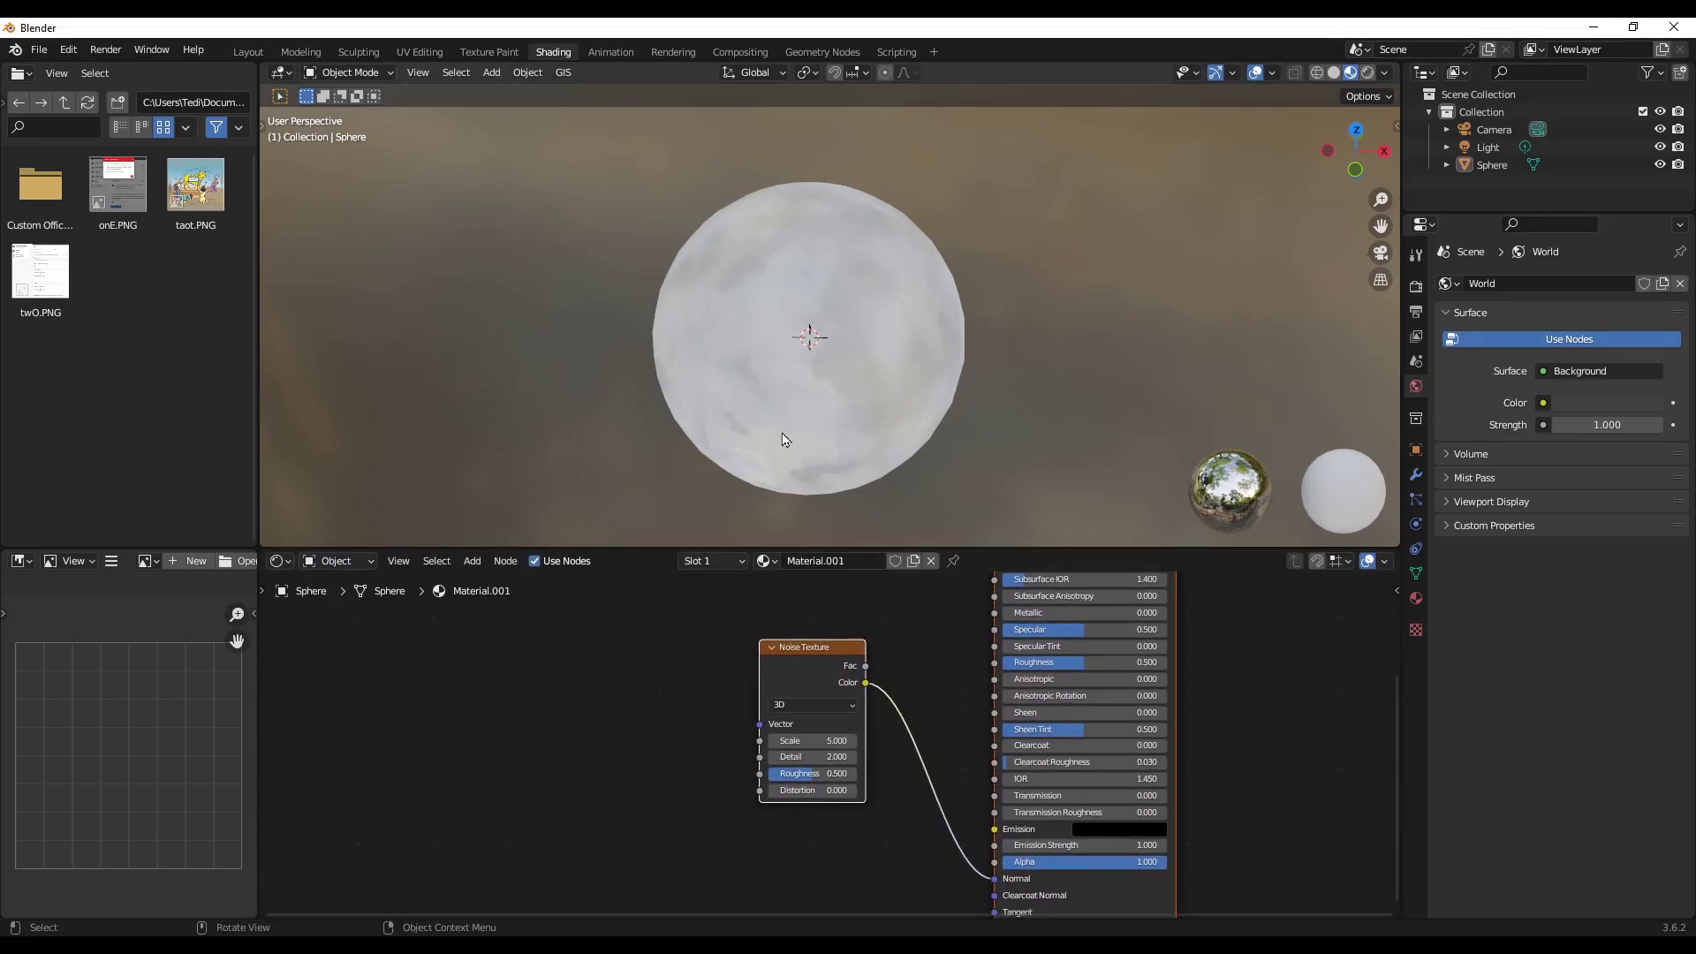
mouse_move(776, 425)
middle_down()
mouse_move(718, 424)
mouse_move(730, 379)
mouse_move(629, 401)
mouse_move(717, 440)
mouse_move(603, 413)
mouse_move(750, 363)
mouse_move(792, 383)
mouse_move(682, 406)
mouse_move(605, 382)
mouse_move(839, 452)
middle_up()
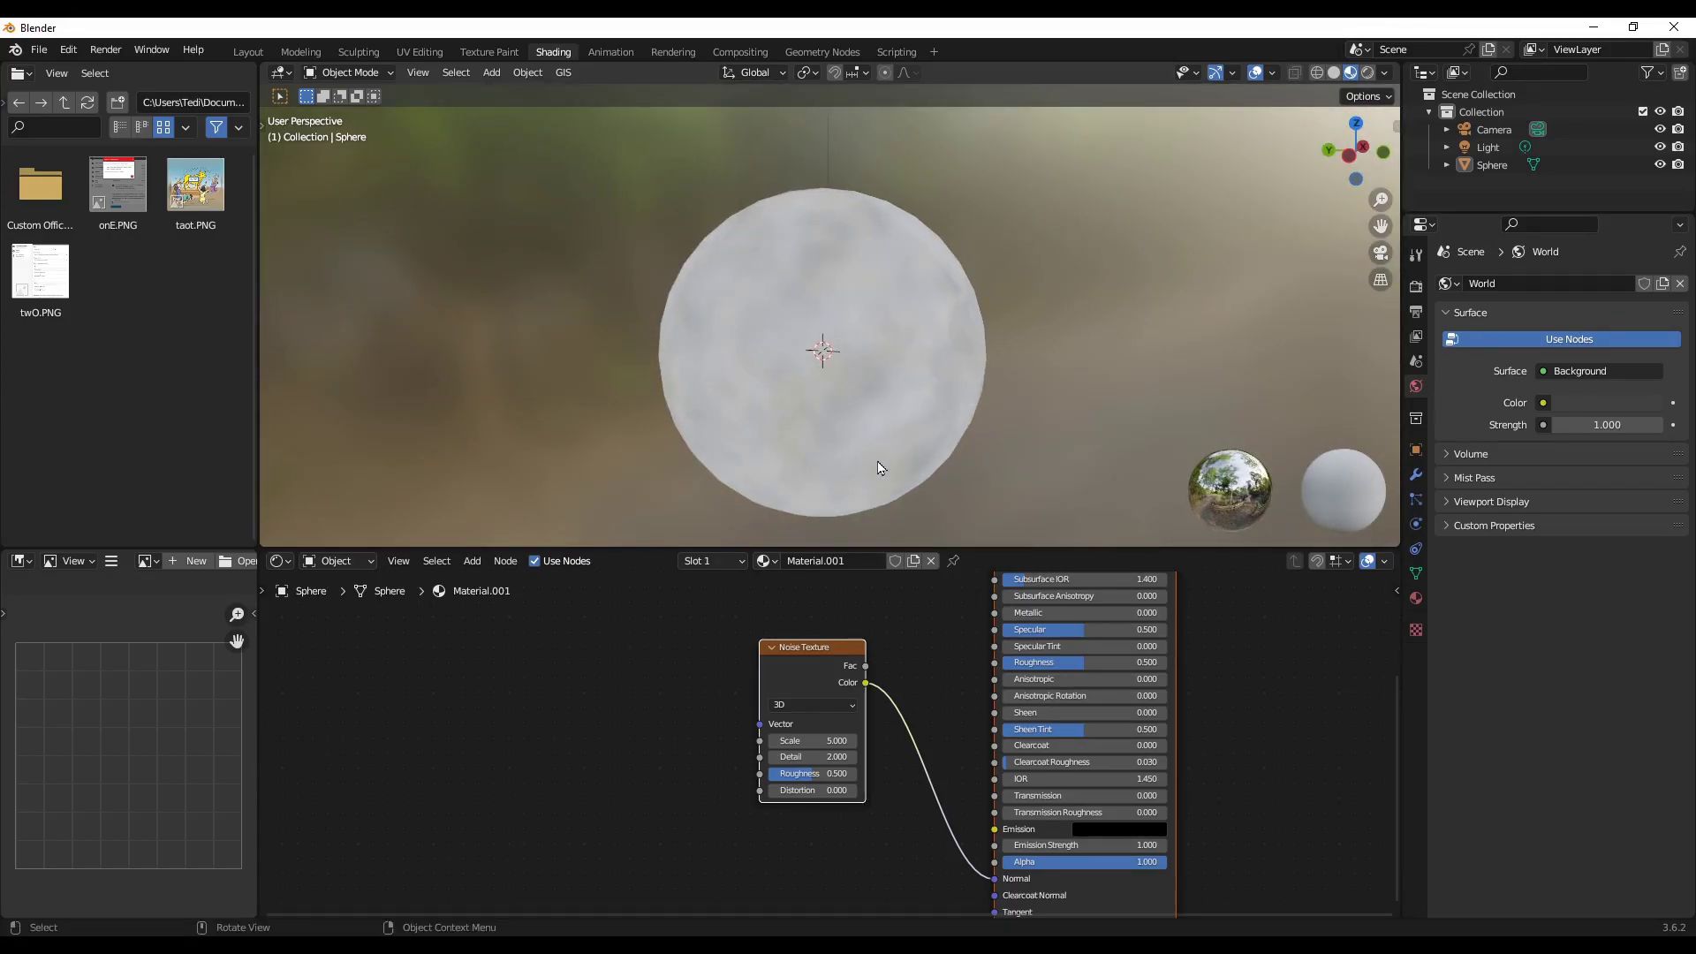
- Insert a Bump node on the link between Noise Texture and Principled BSDF, with the noise Color feeding the bump's Height input
middle_drag(806, 668, 760, 671)
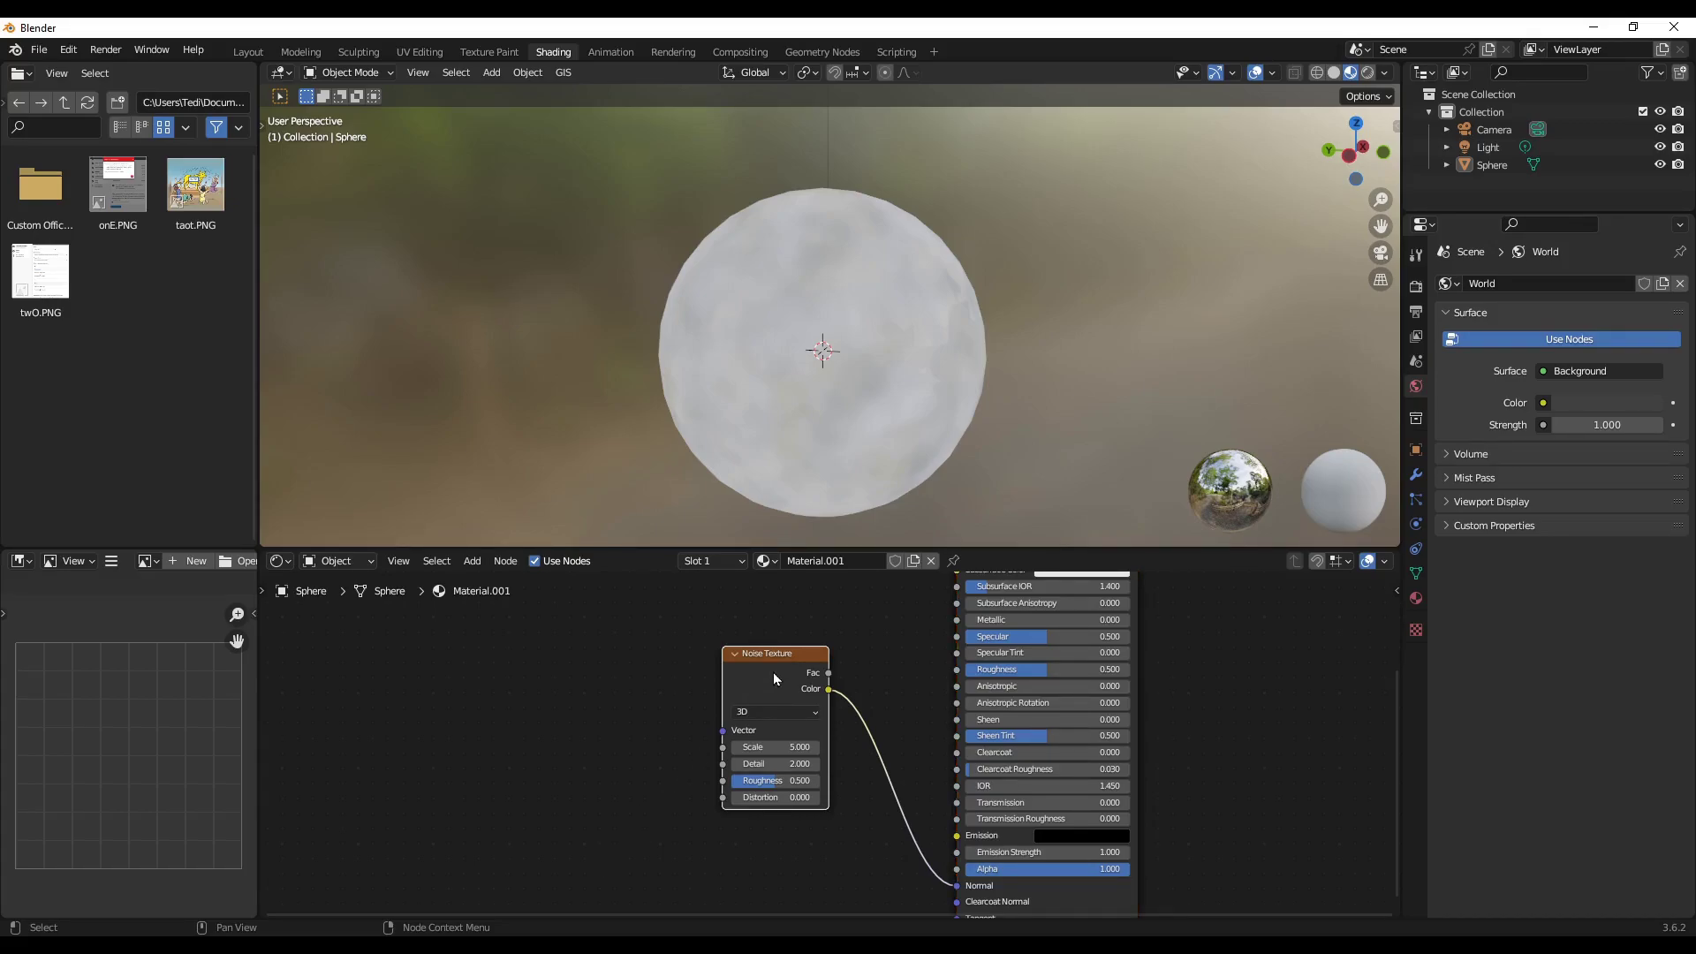
drag(774, 678, 682, 680)
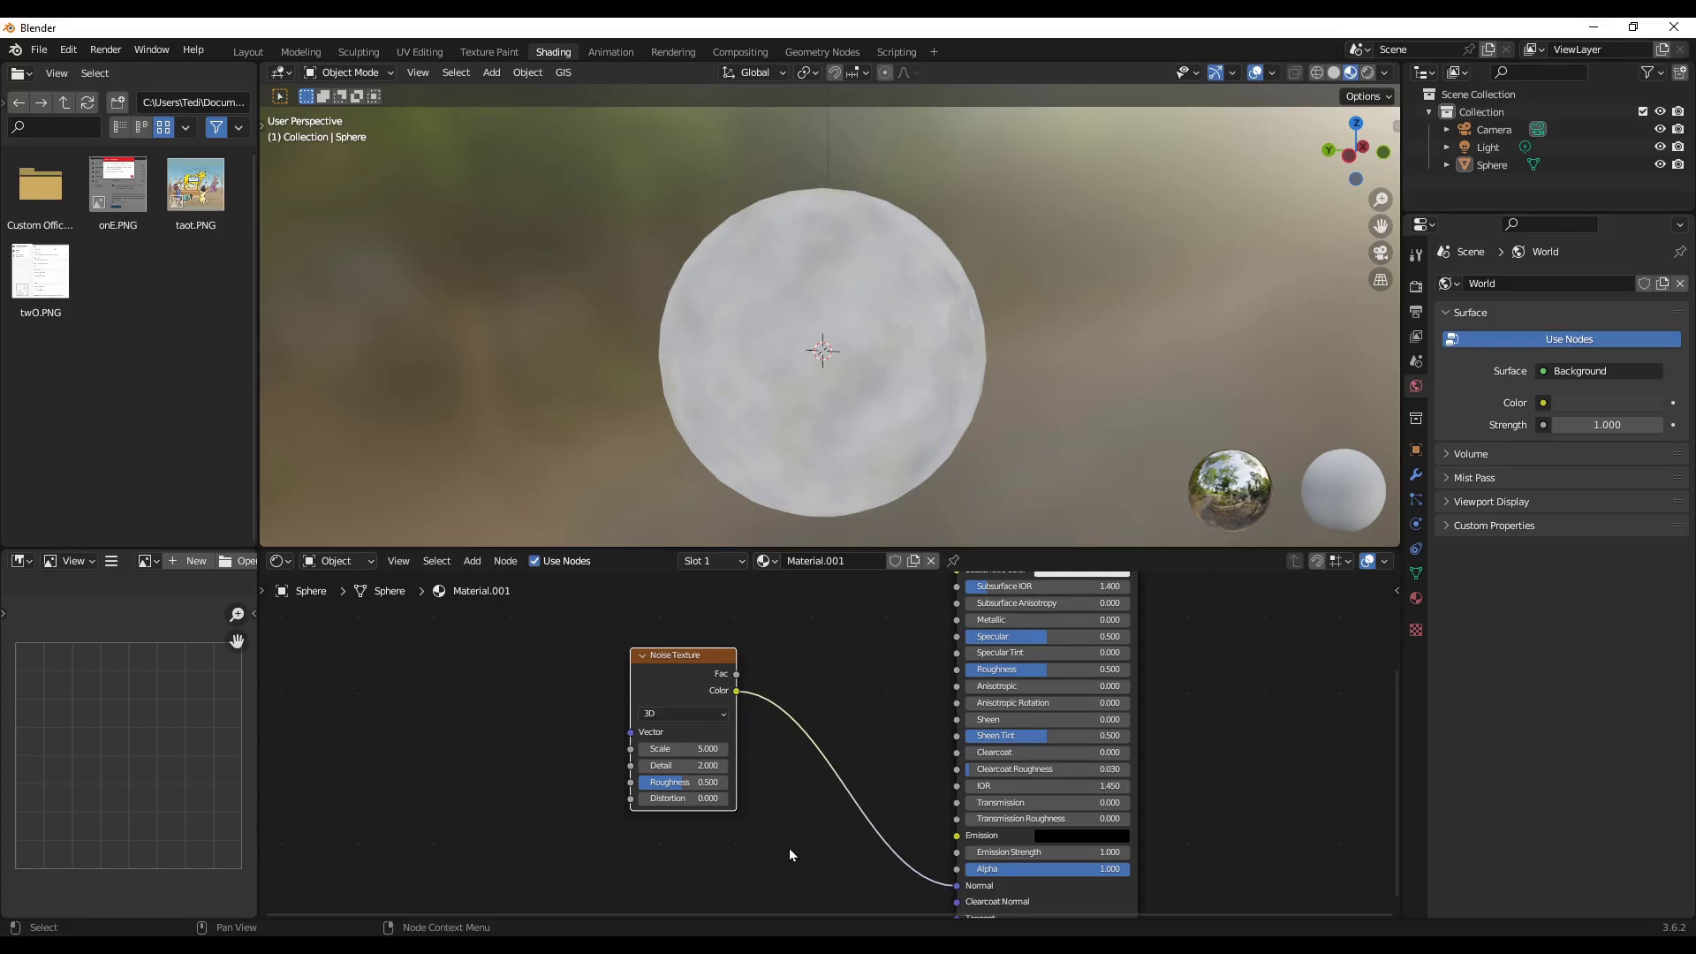
key(shift+a)
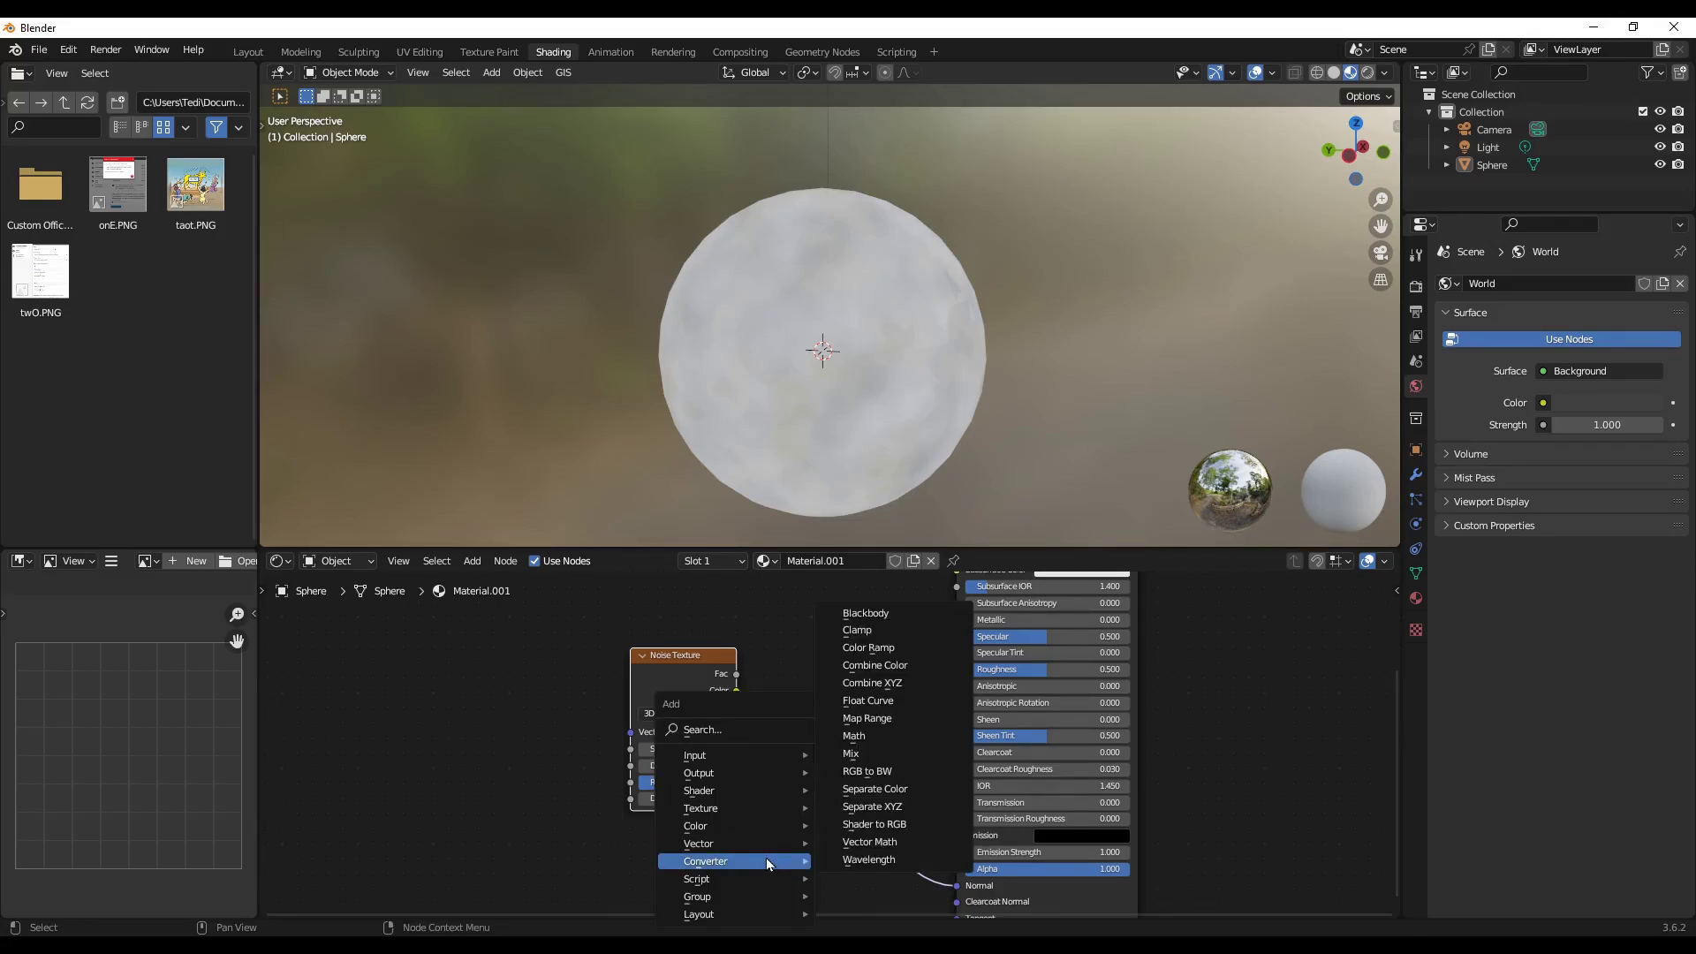
mouse_move(748, 846)
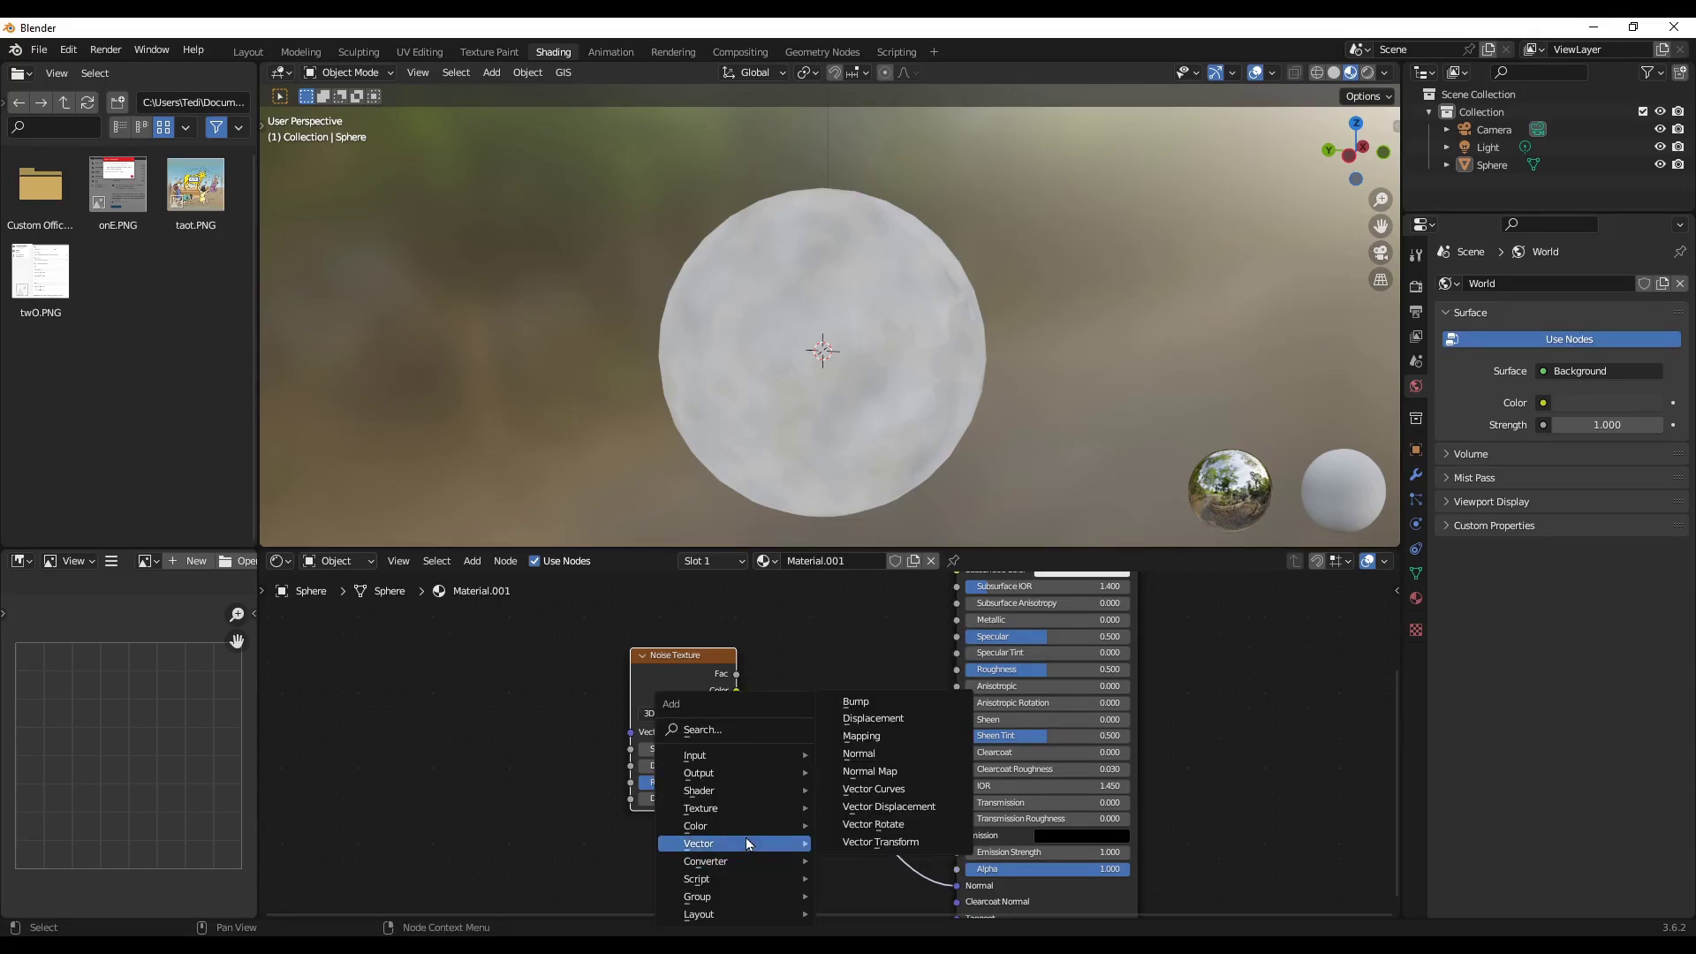
click(862, 701)
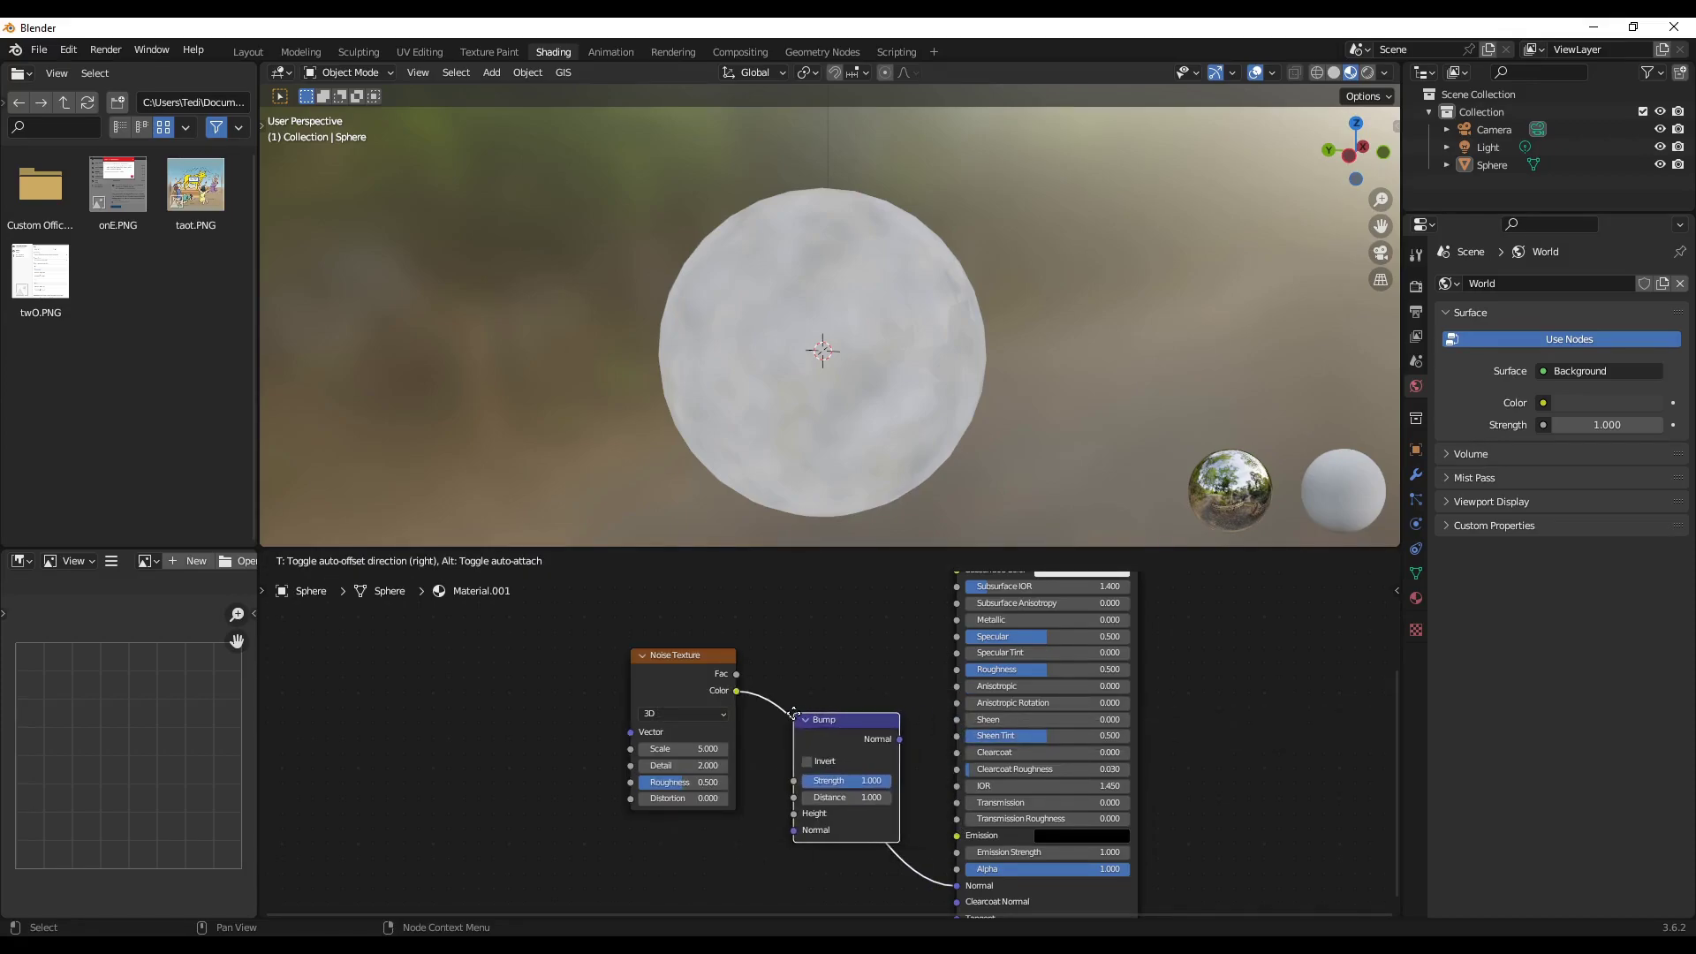
click(796, 707)
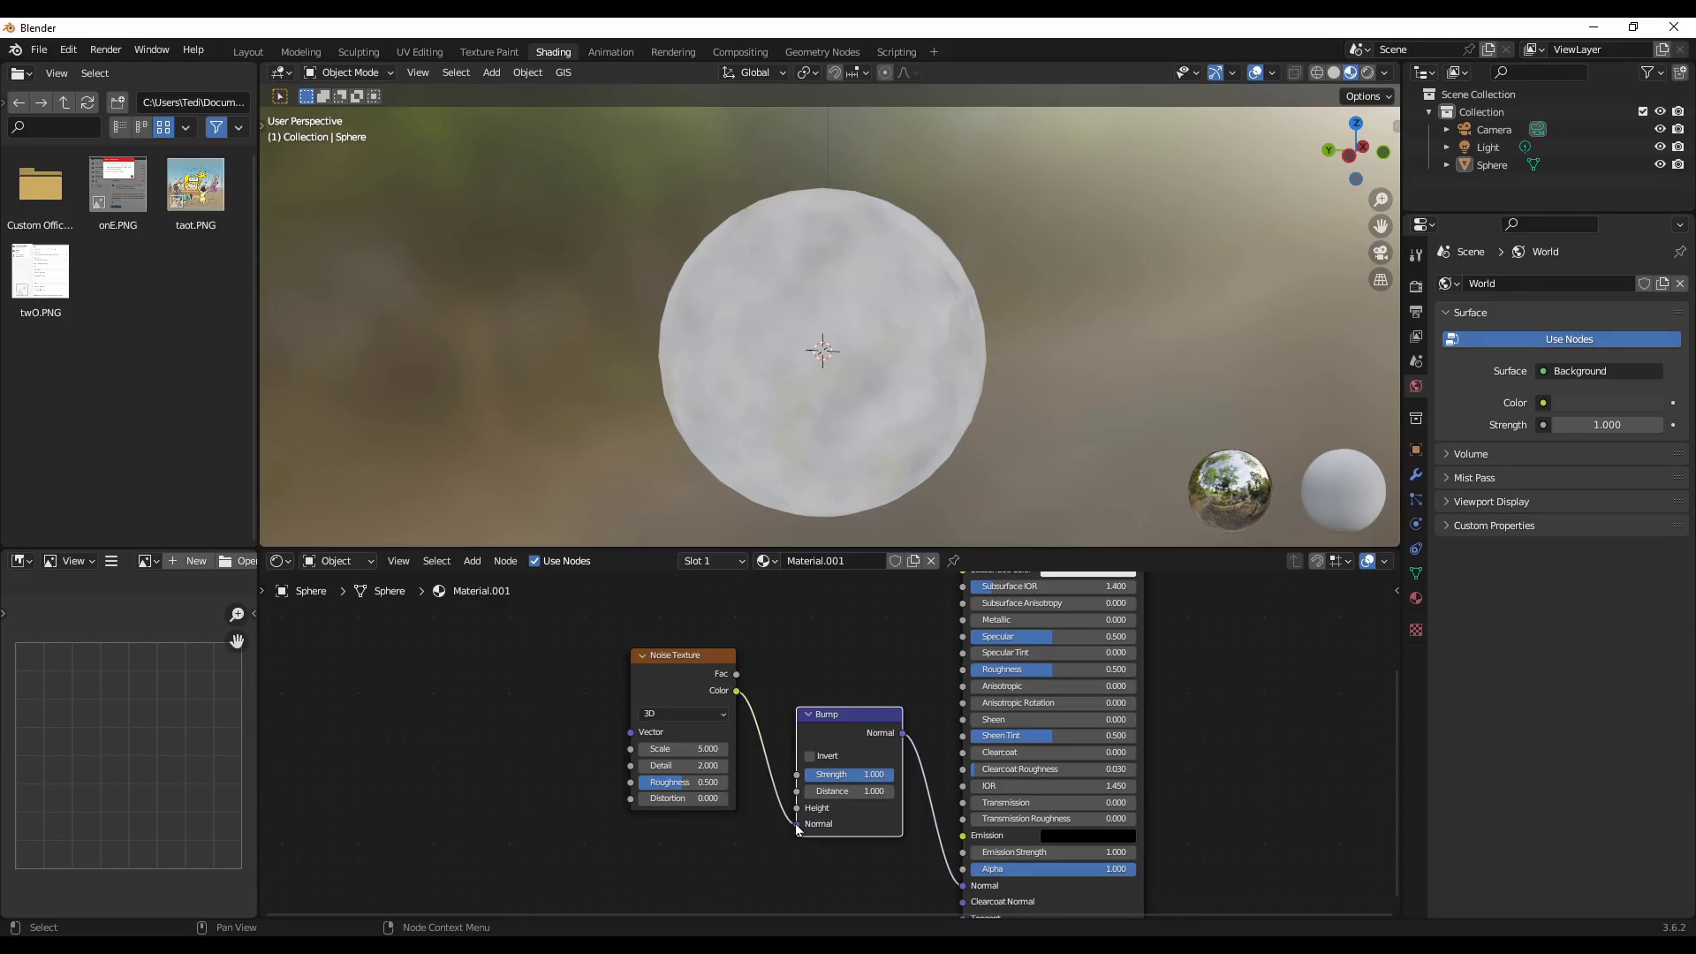
mouse_move(796, 823)
mouse_down()
mouse_move(765, 823)
mouse_move(788, 808)
mouse_up()
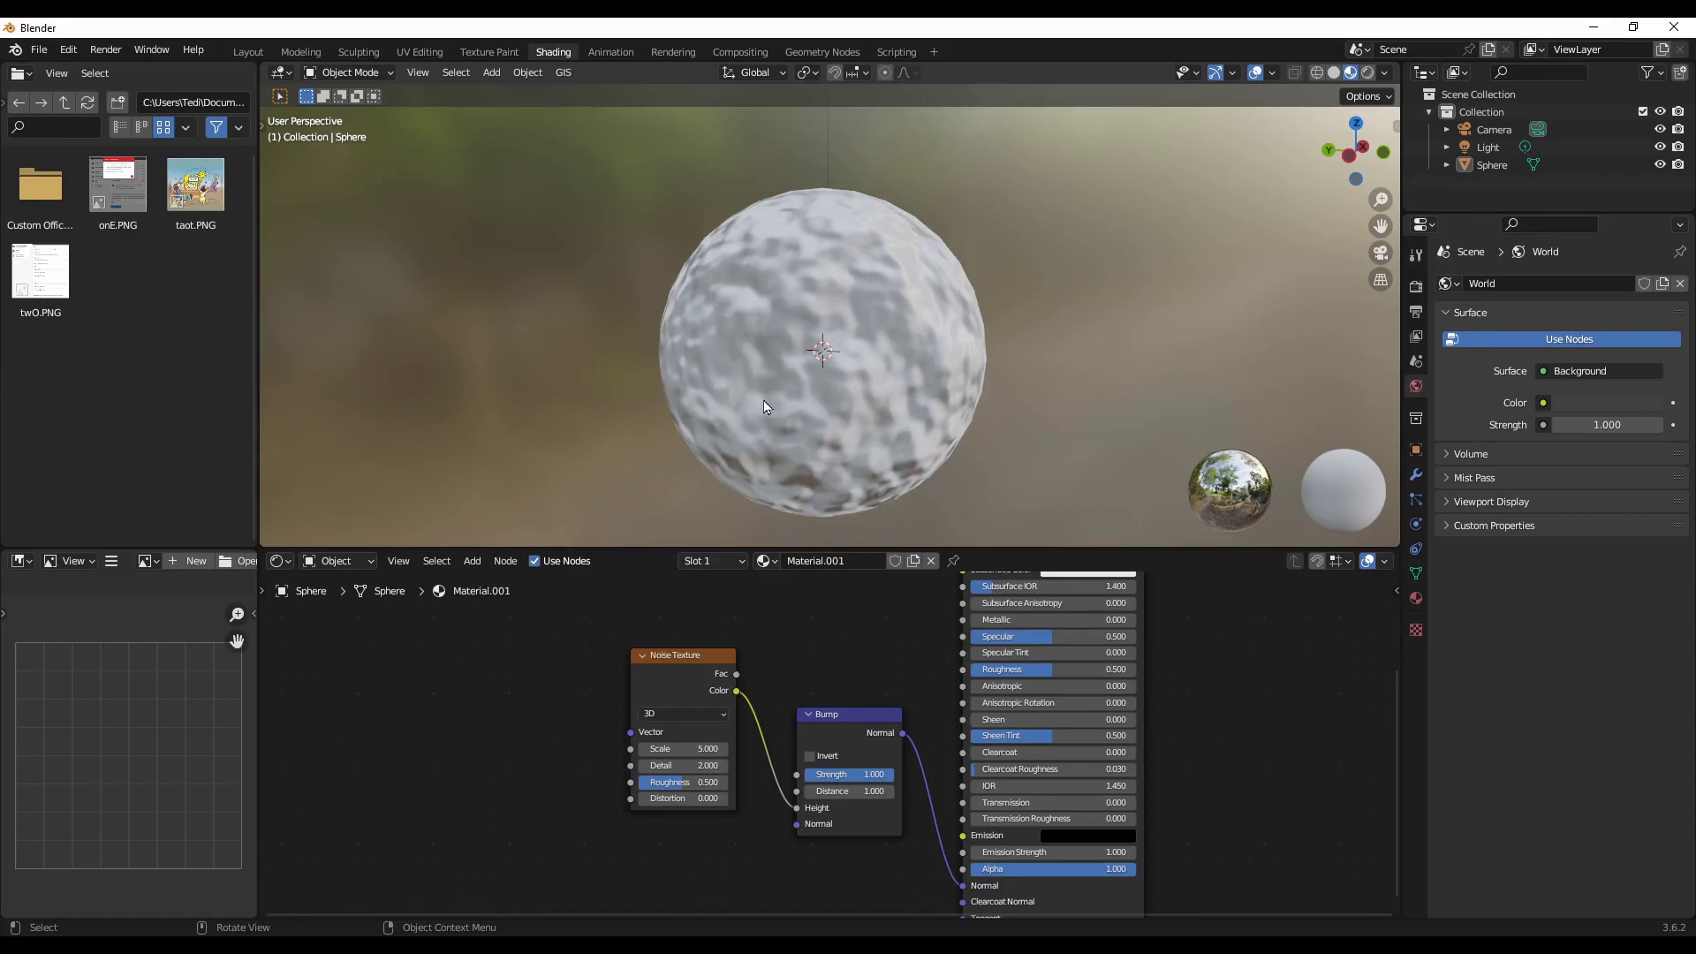
- Inspect the bumpy sphere from several angles and raise the Noise Texture's Scale to 28.2
scroll(765, 407, up, 1)
middle_drag(728, 430, 1043, 364)
middle_drag(756, 417, 813, 385)
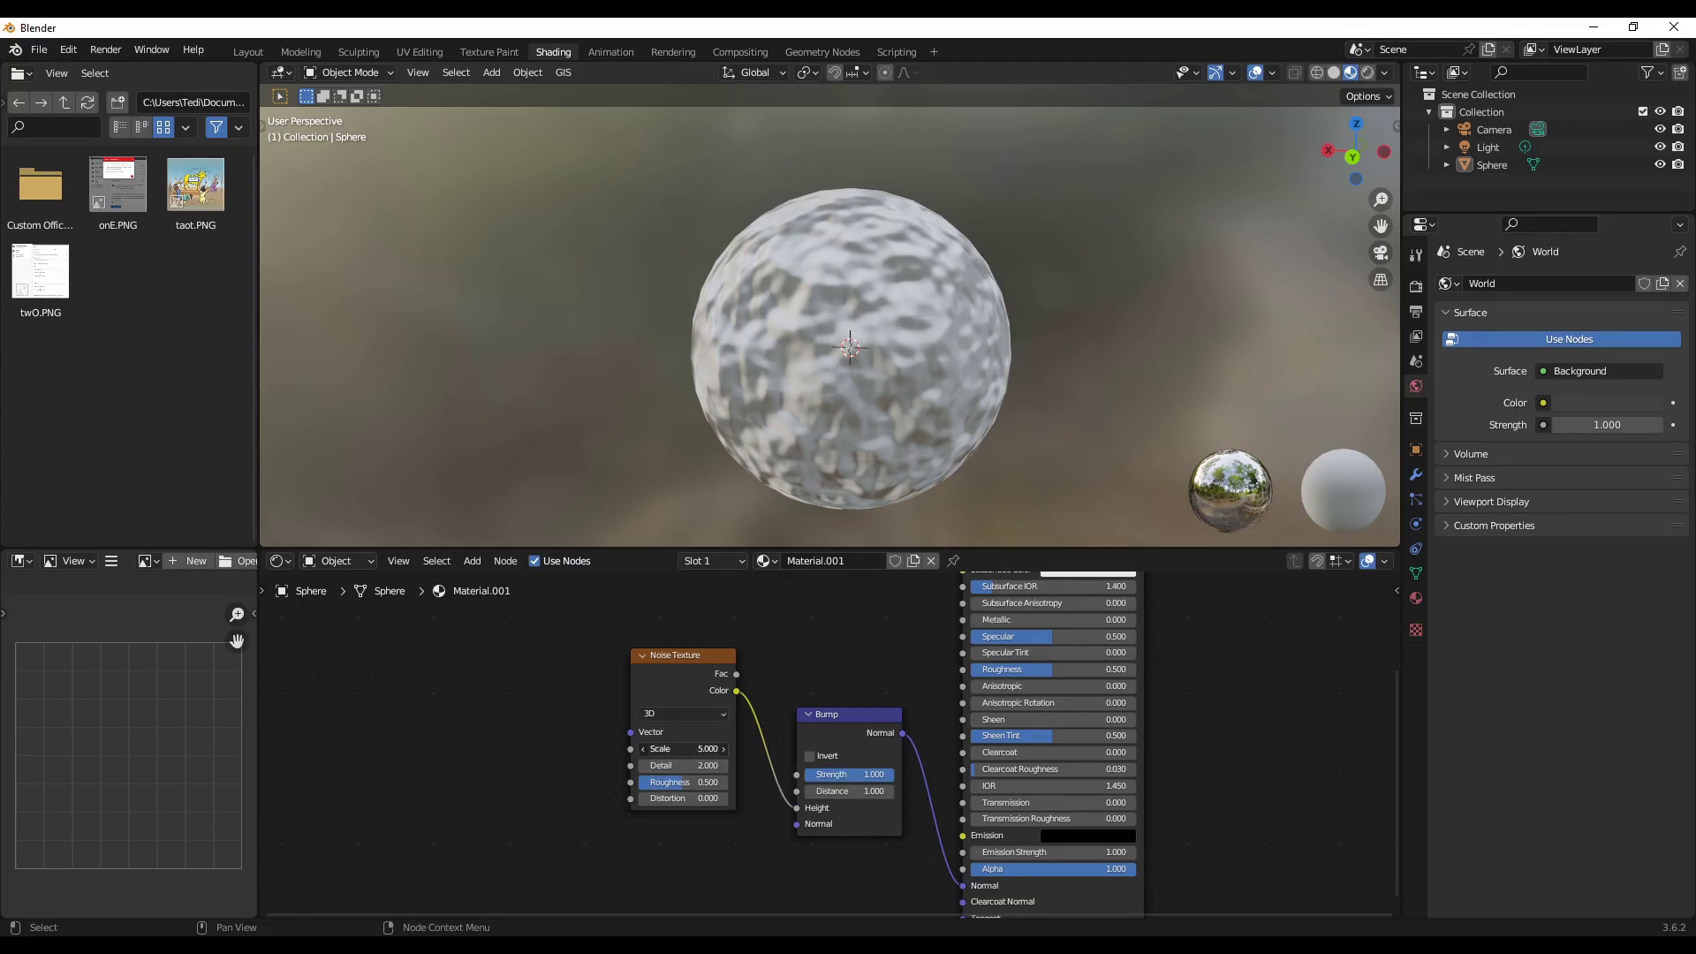
drag(685, 749, 1200, 748)
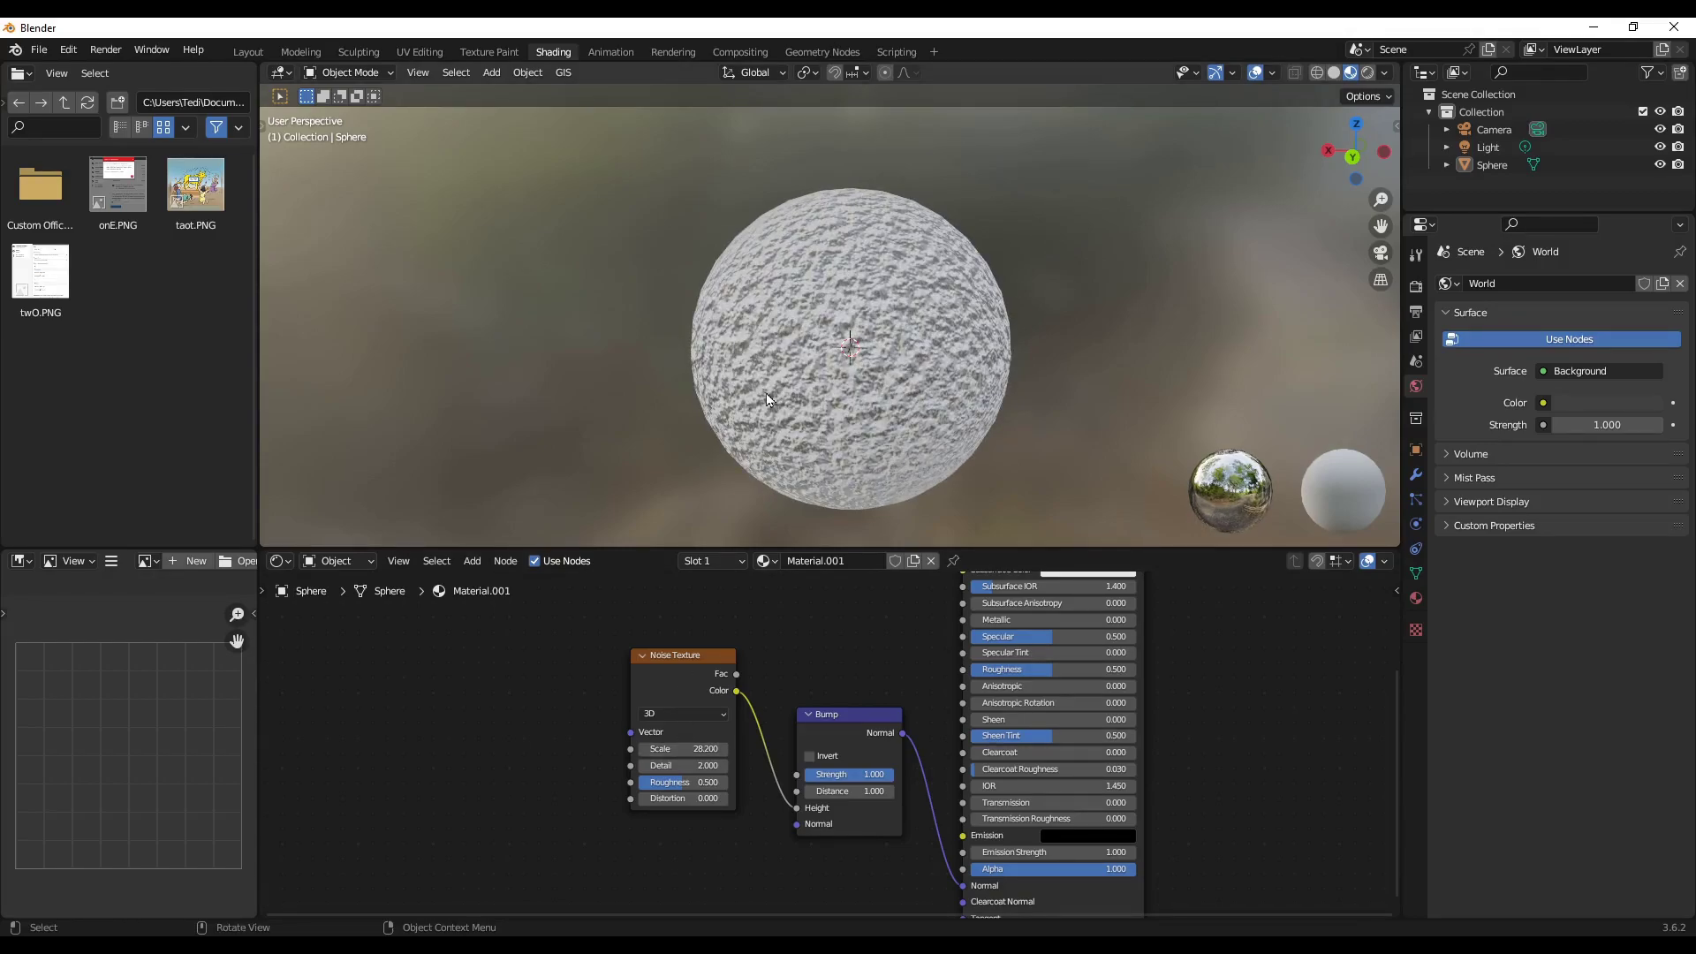
- Lower the Noise Texture's Scale to 9.4 and check the larger bumps on the sphere from different angles
scroll(812, 393, up, 5)
scroll(813, 393, down, 2)
middle_drag(812, 393, 914, 347)
middle_drag(925, 429, 1158, 433)
drag(728, 748, 599, 748)
scroll(894, 346, down, 3)
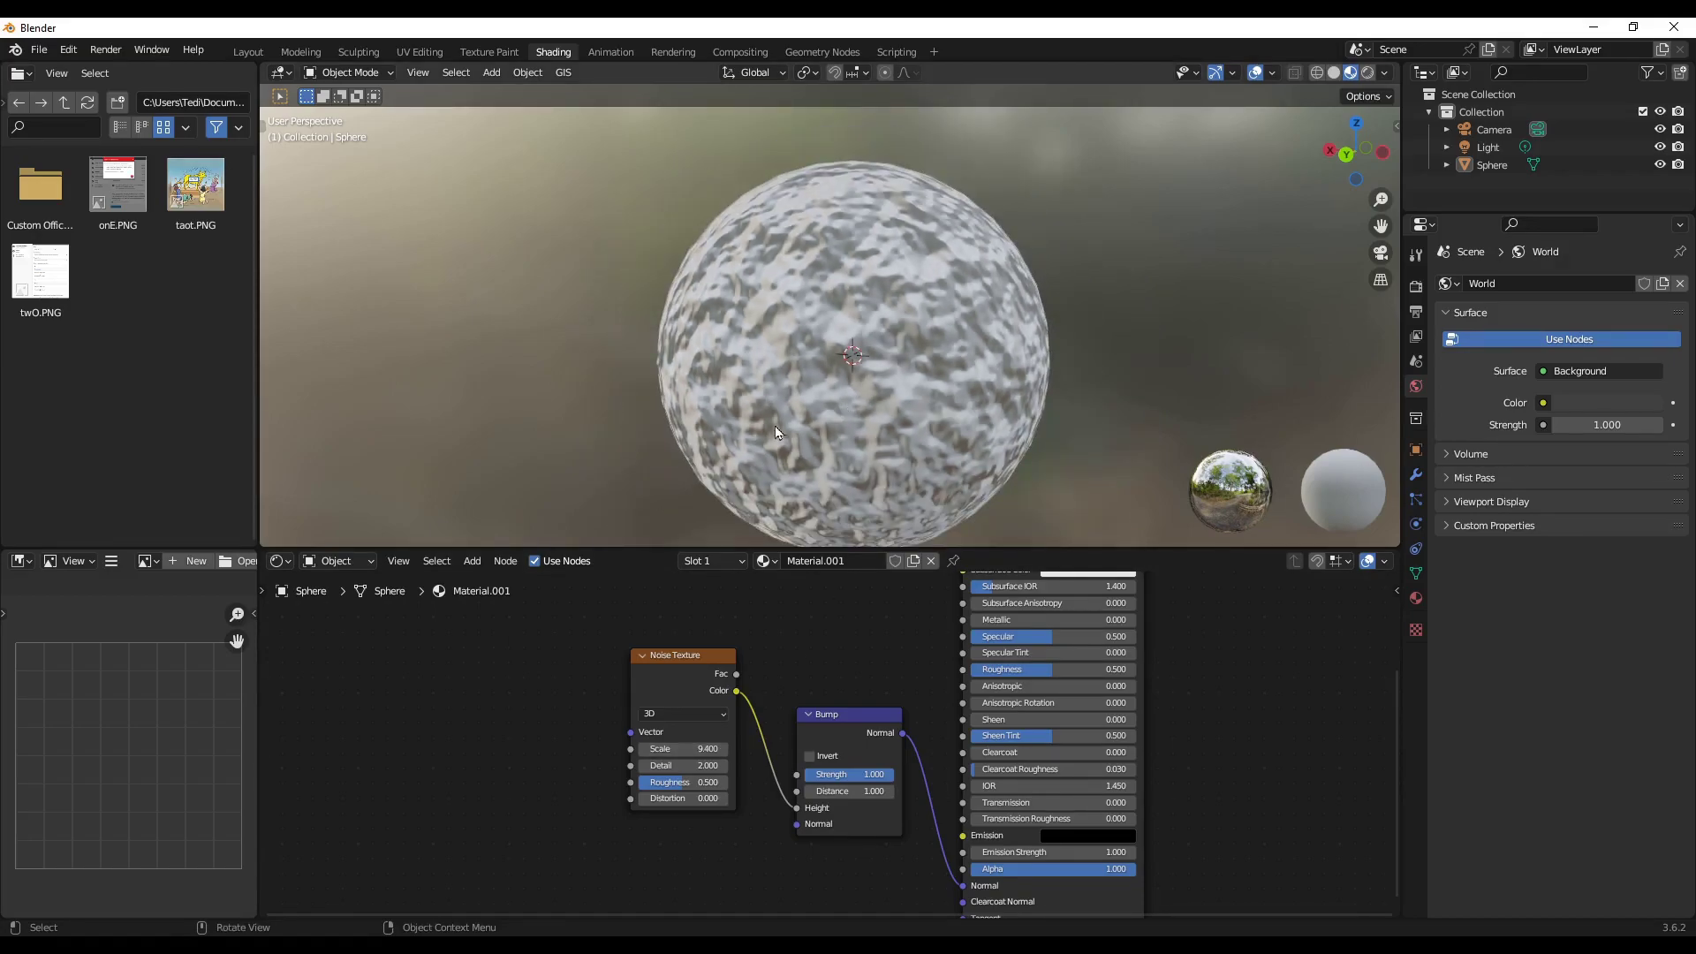
middle_drag(894, 347, 797, 440)
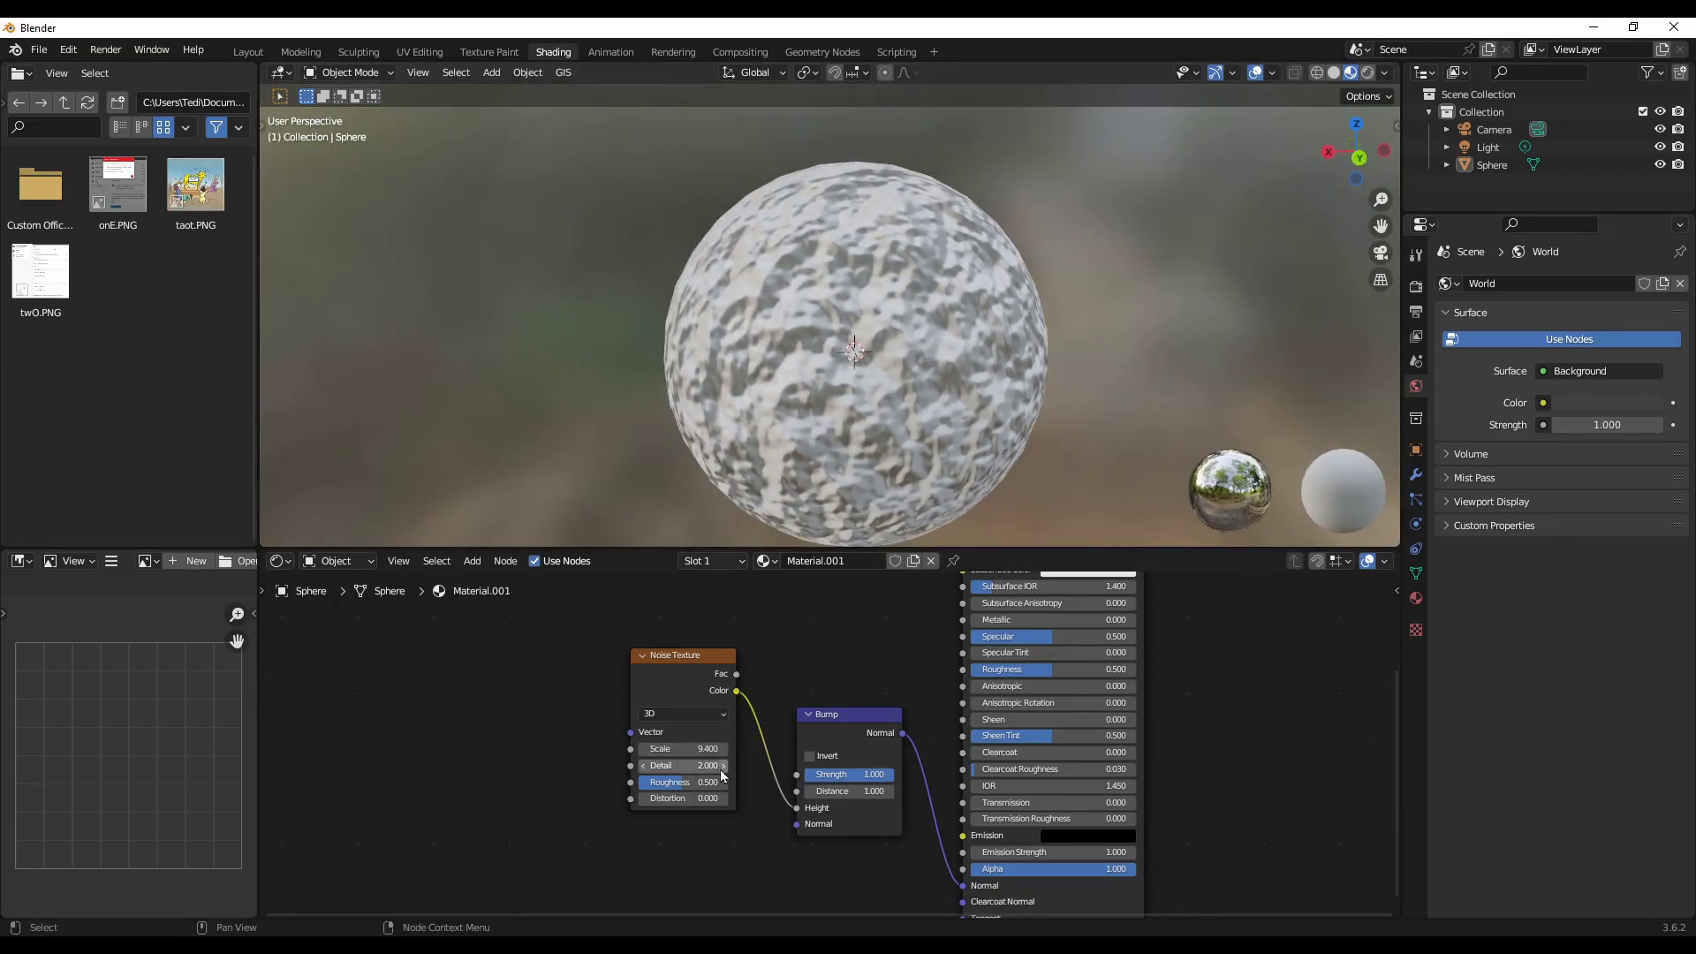
- Raise the Noise Texture's Detail to 14.4 and inspect the sphere's surface up close from several sides
scroll(782, 439, up, 2)
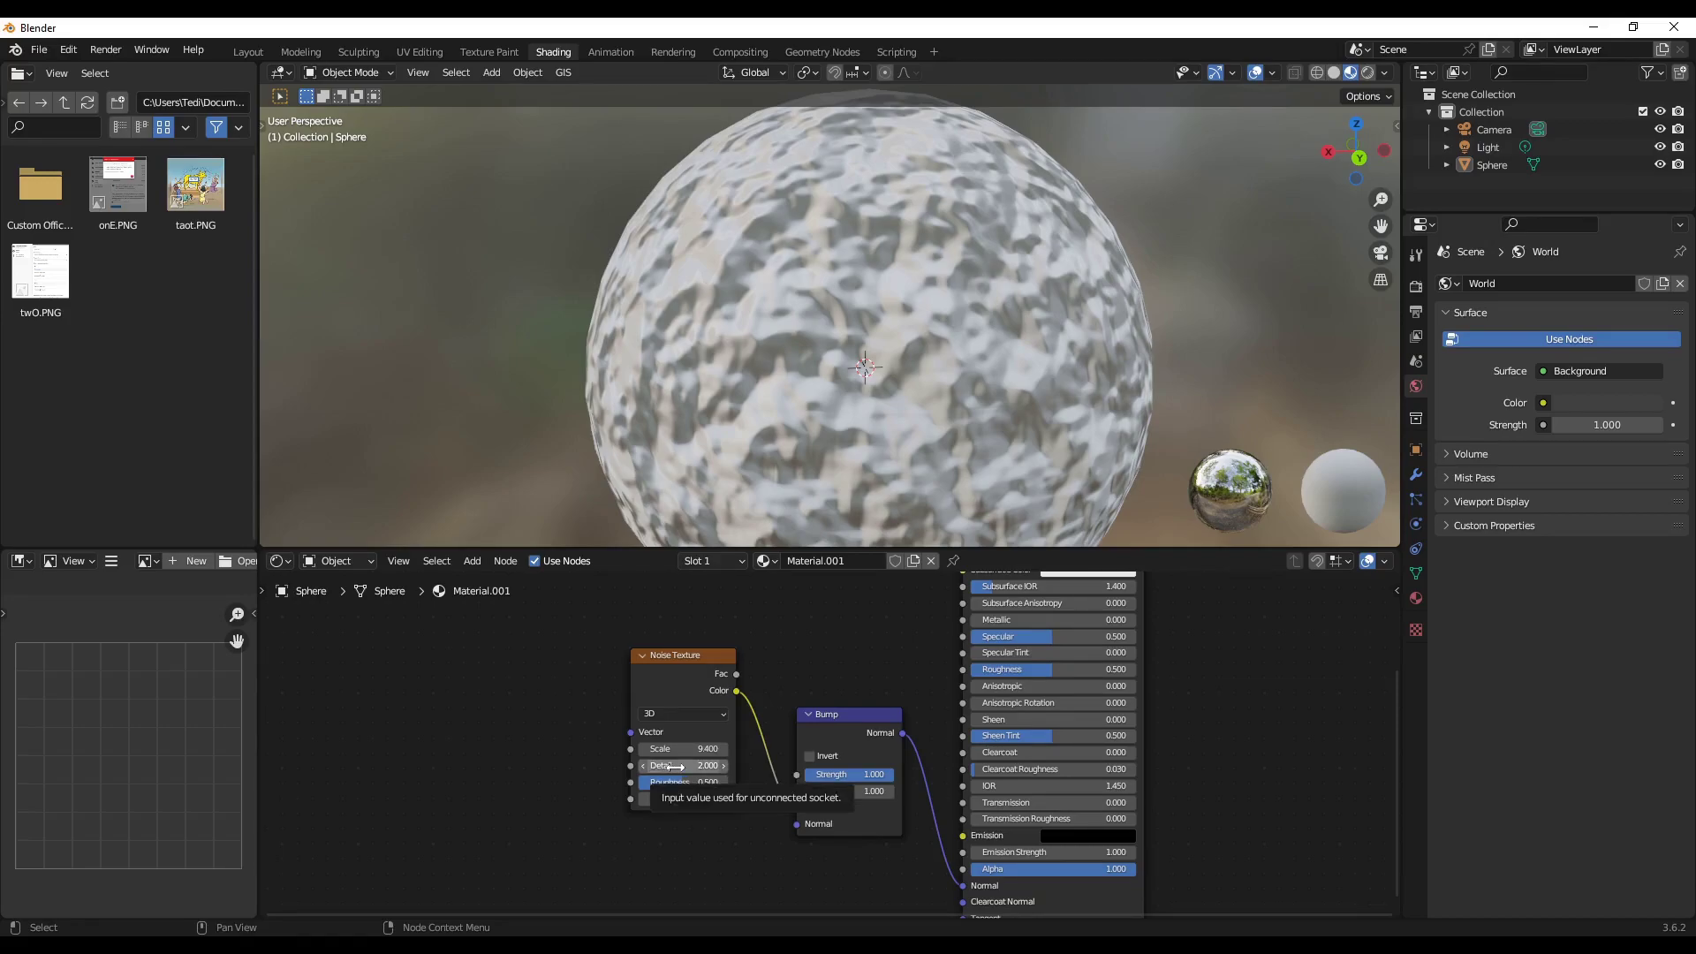
drag(680, 765, 751, 765)
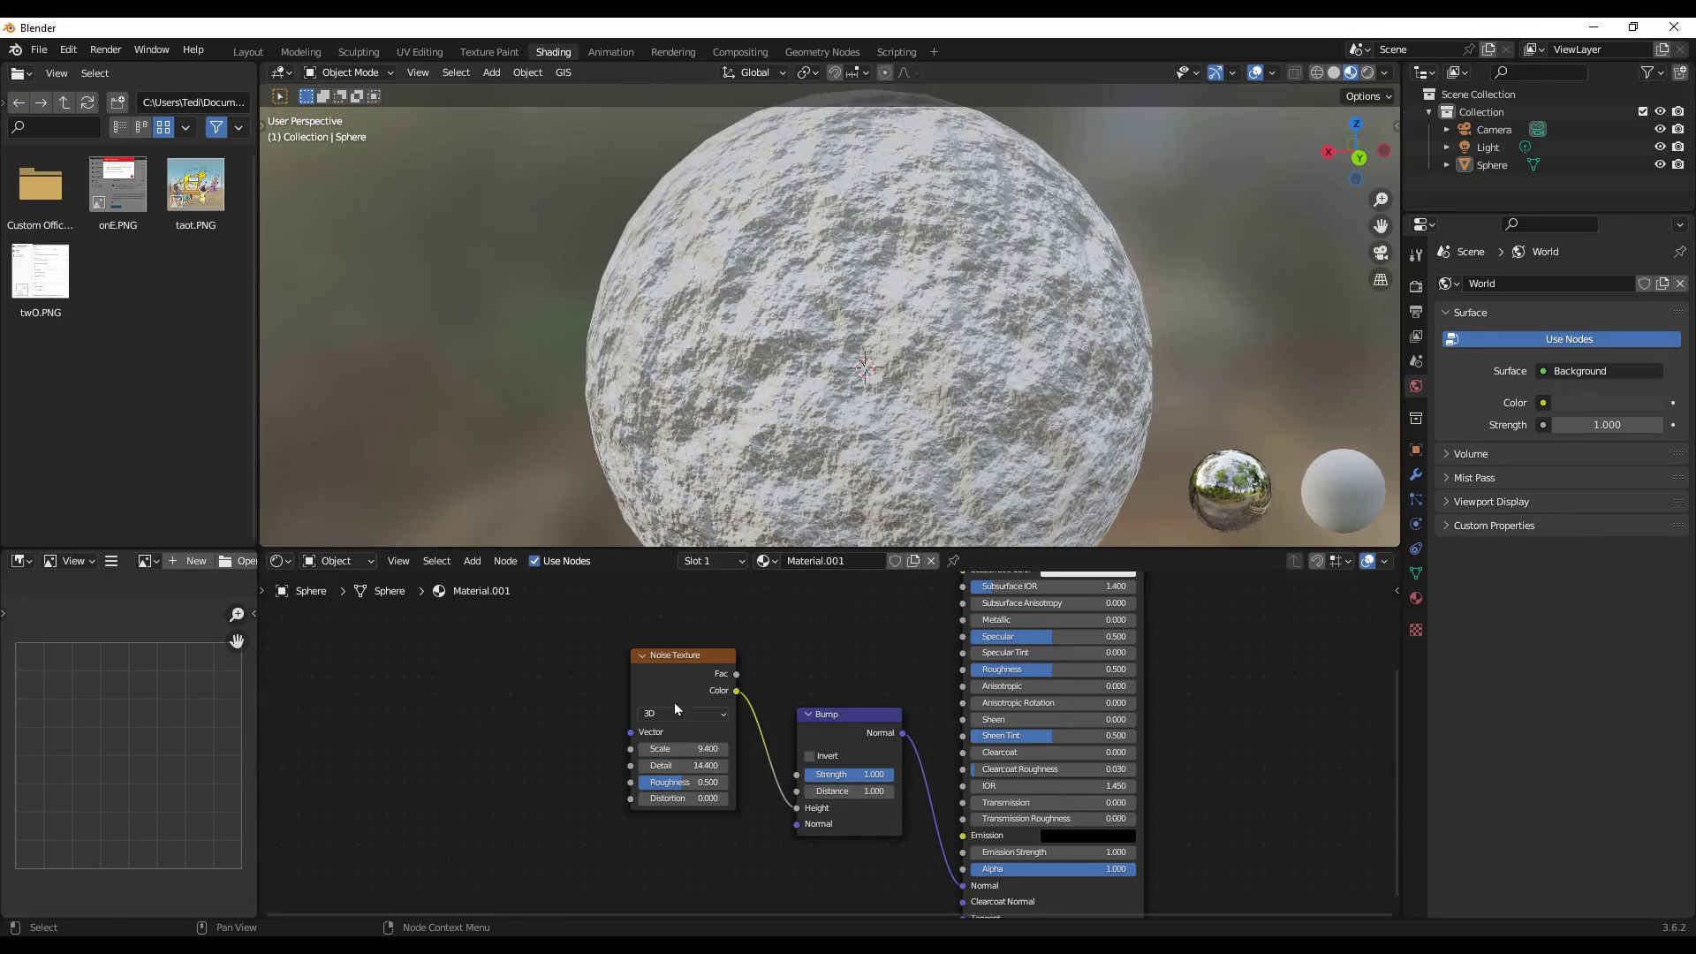
scroll(829, 311, up, 5)
scroll(829, 323, up, 2)
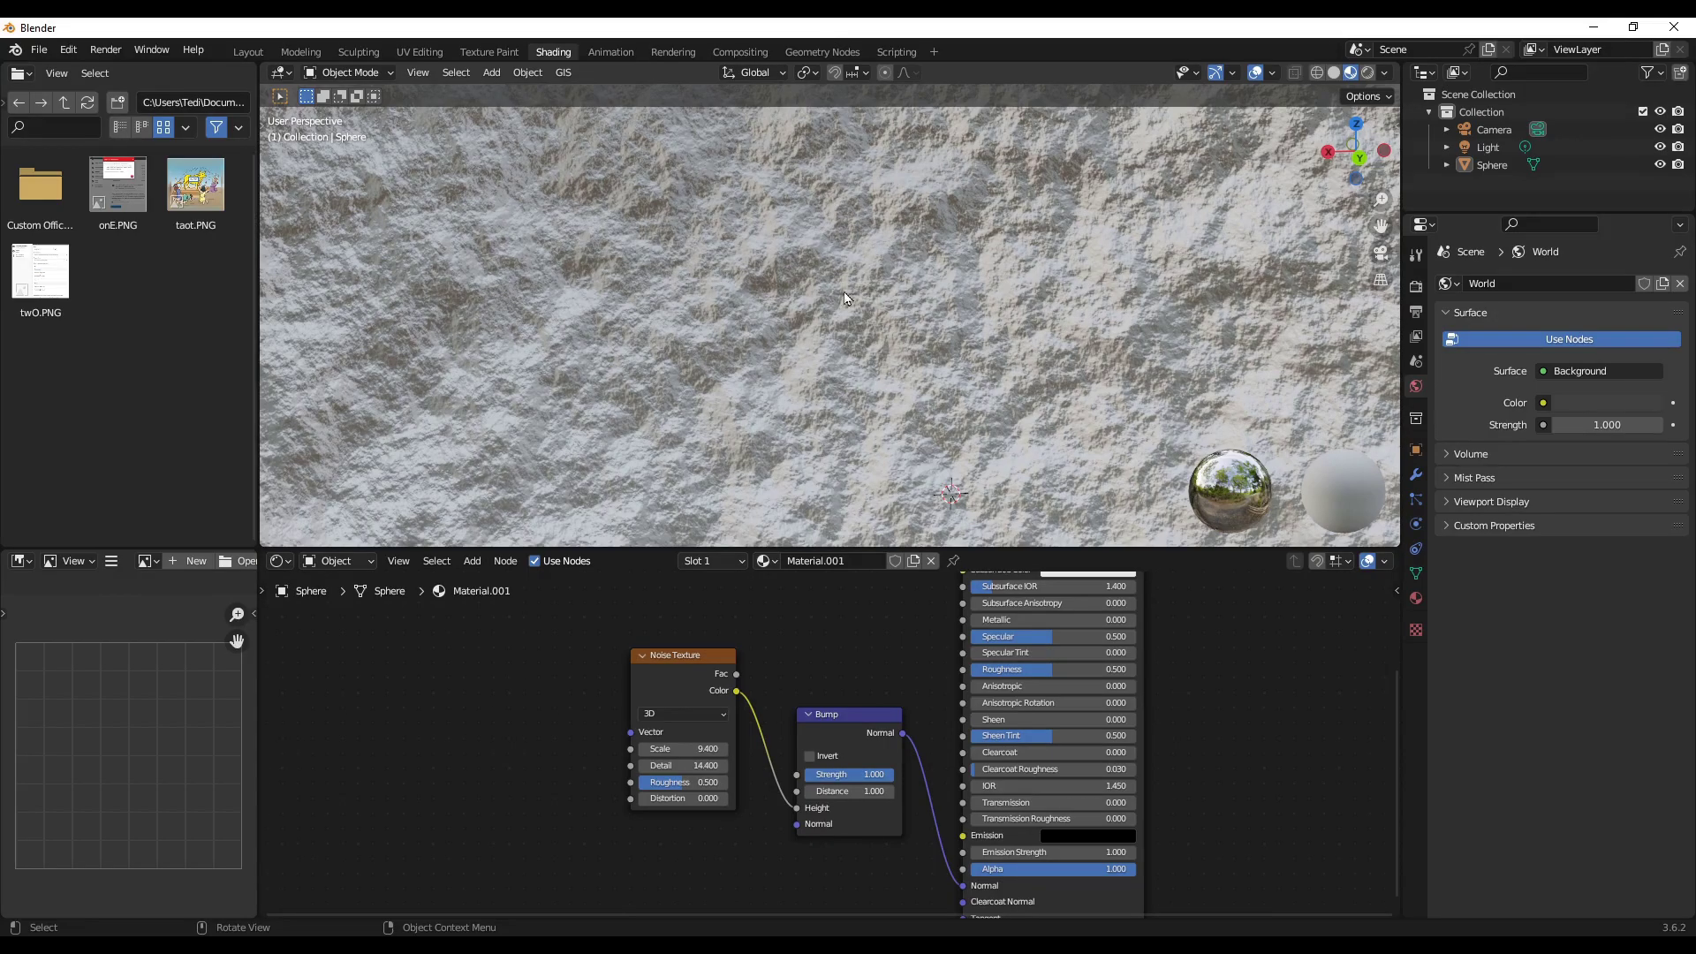
scroll(1016, 345, down, 3)
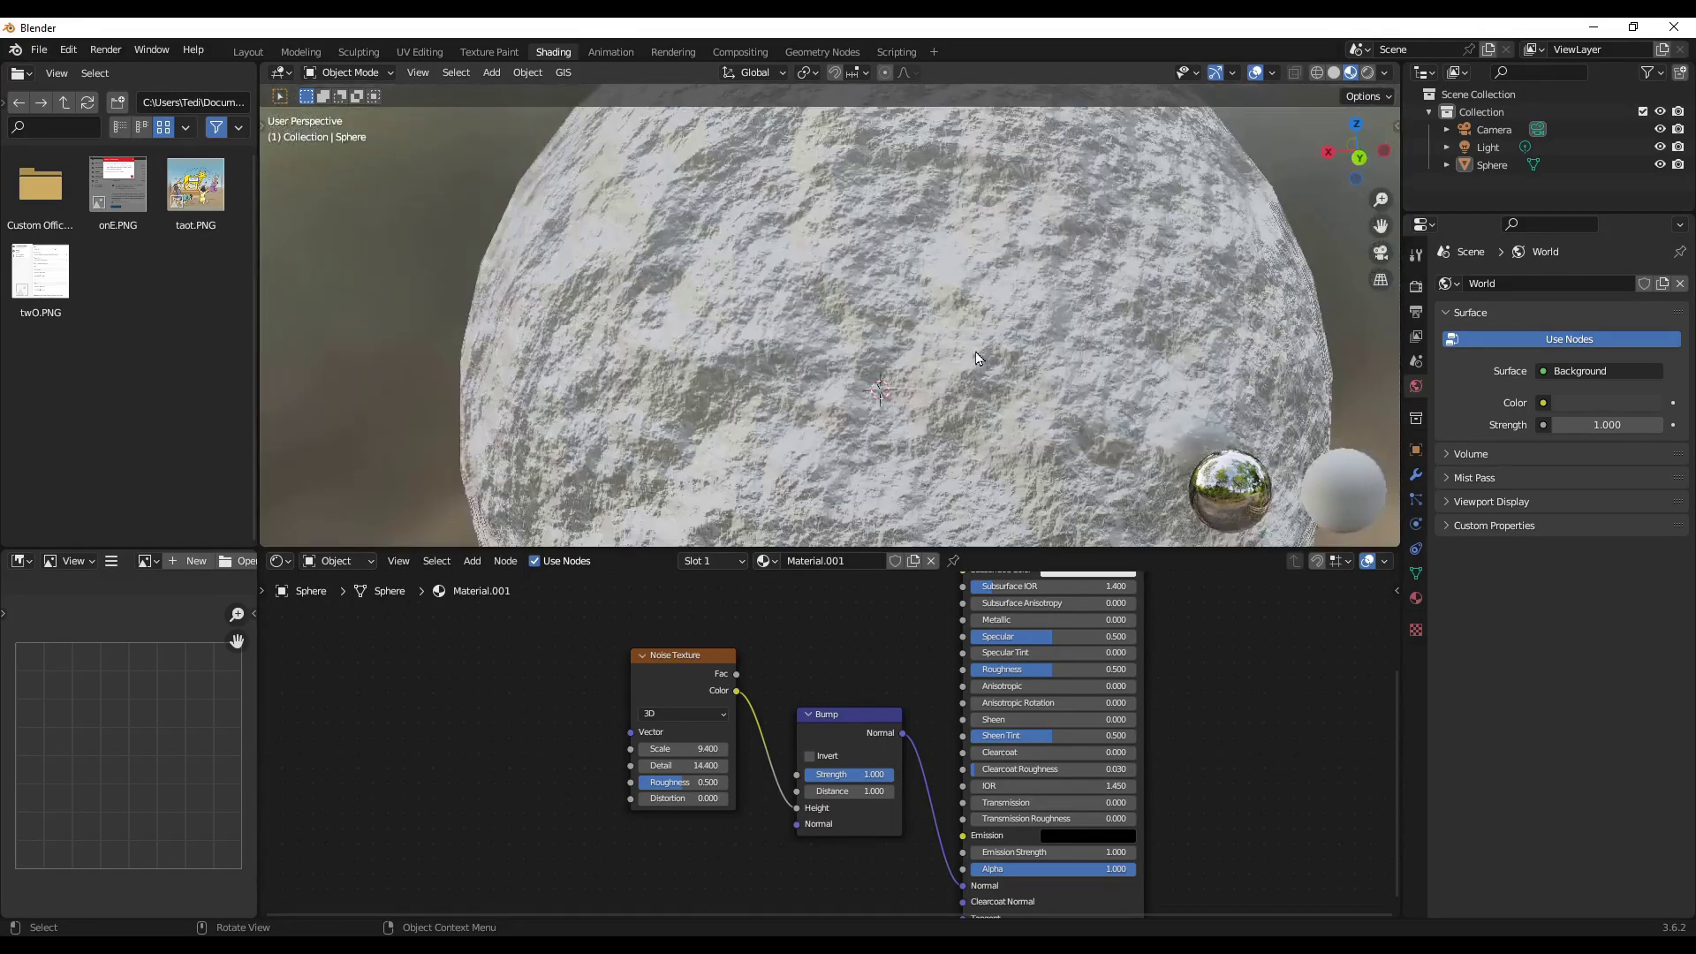
middle_drag(1004, 377, 795, 395)
scroll(783, 373, up, 2)
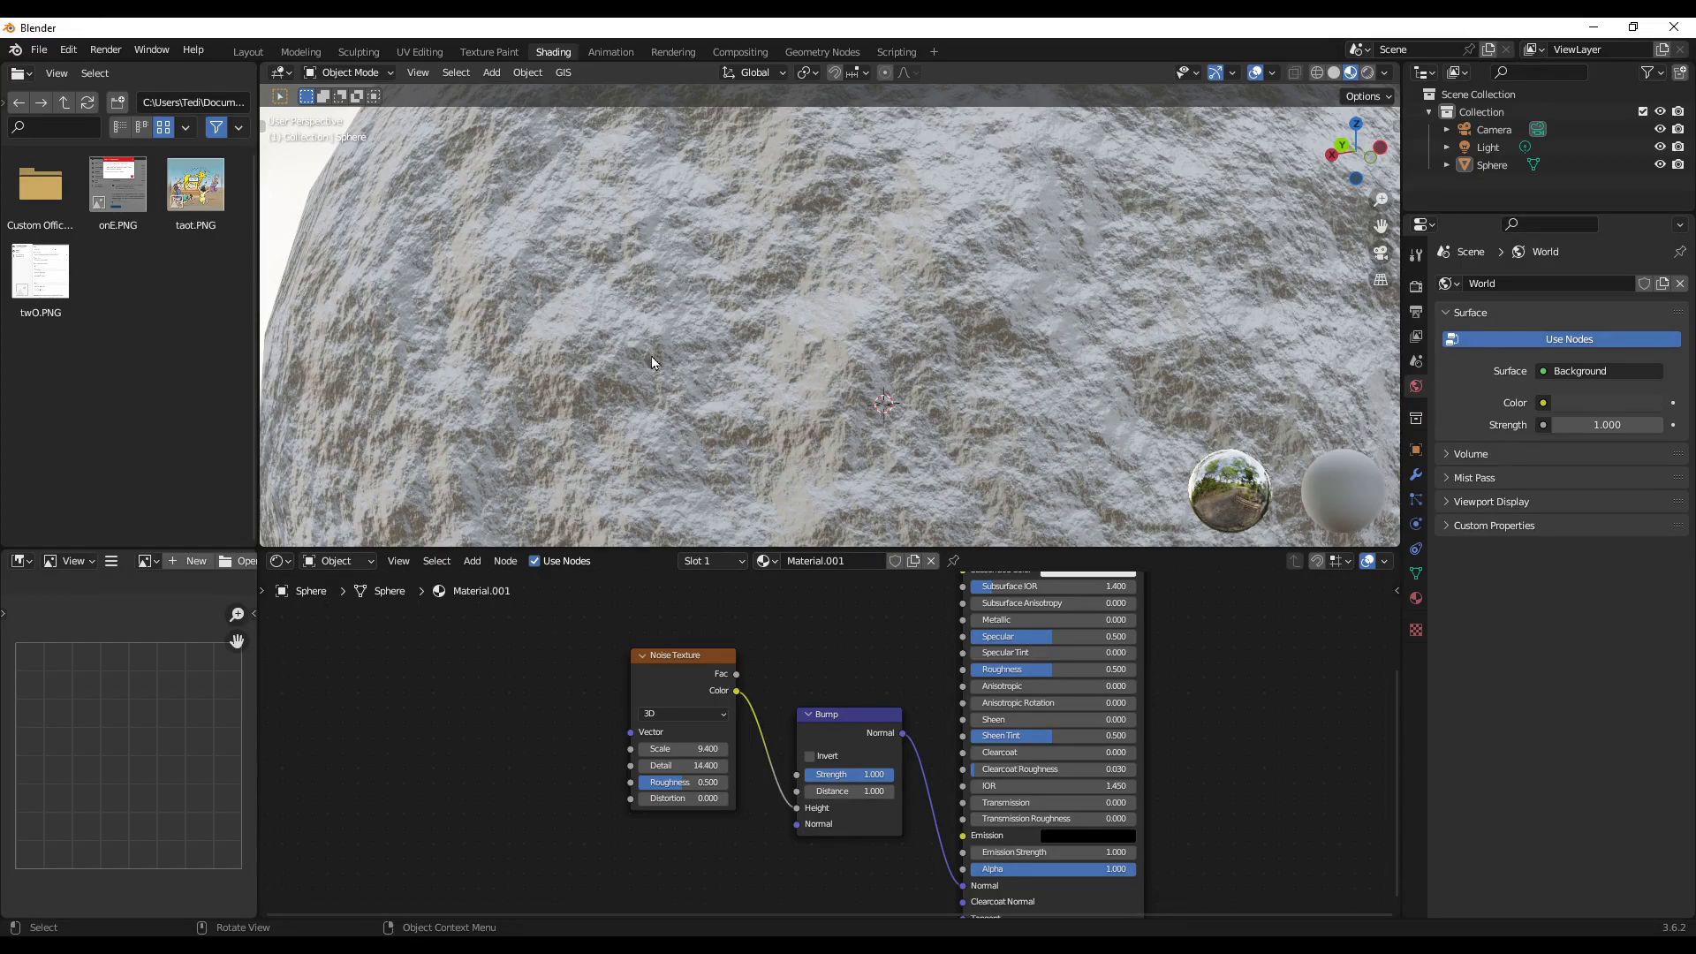
middle_drag(651, 362, 717, 332)
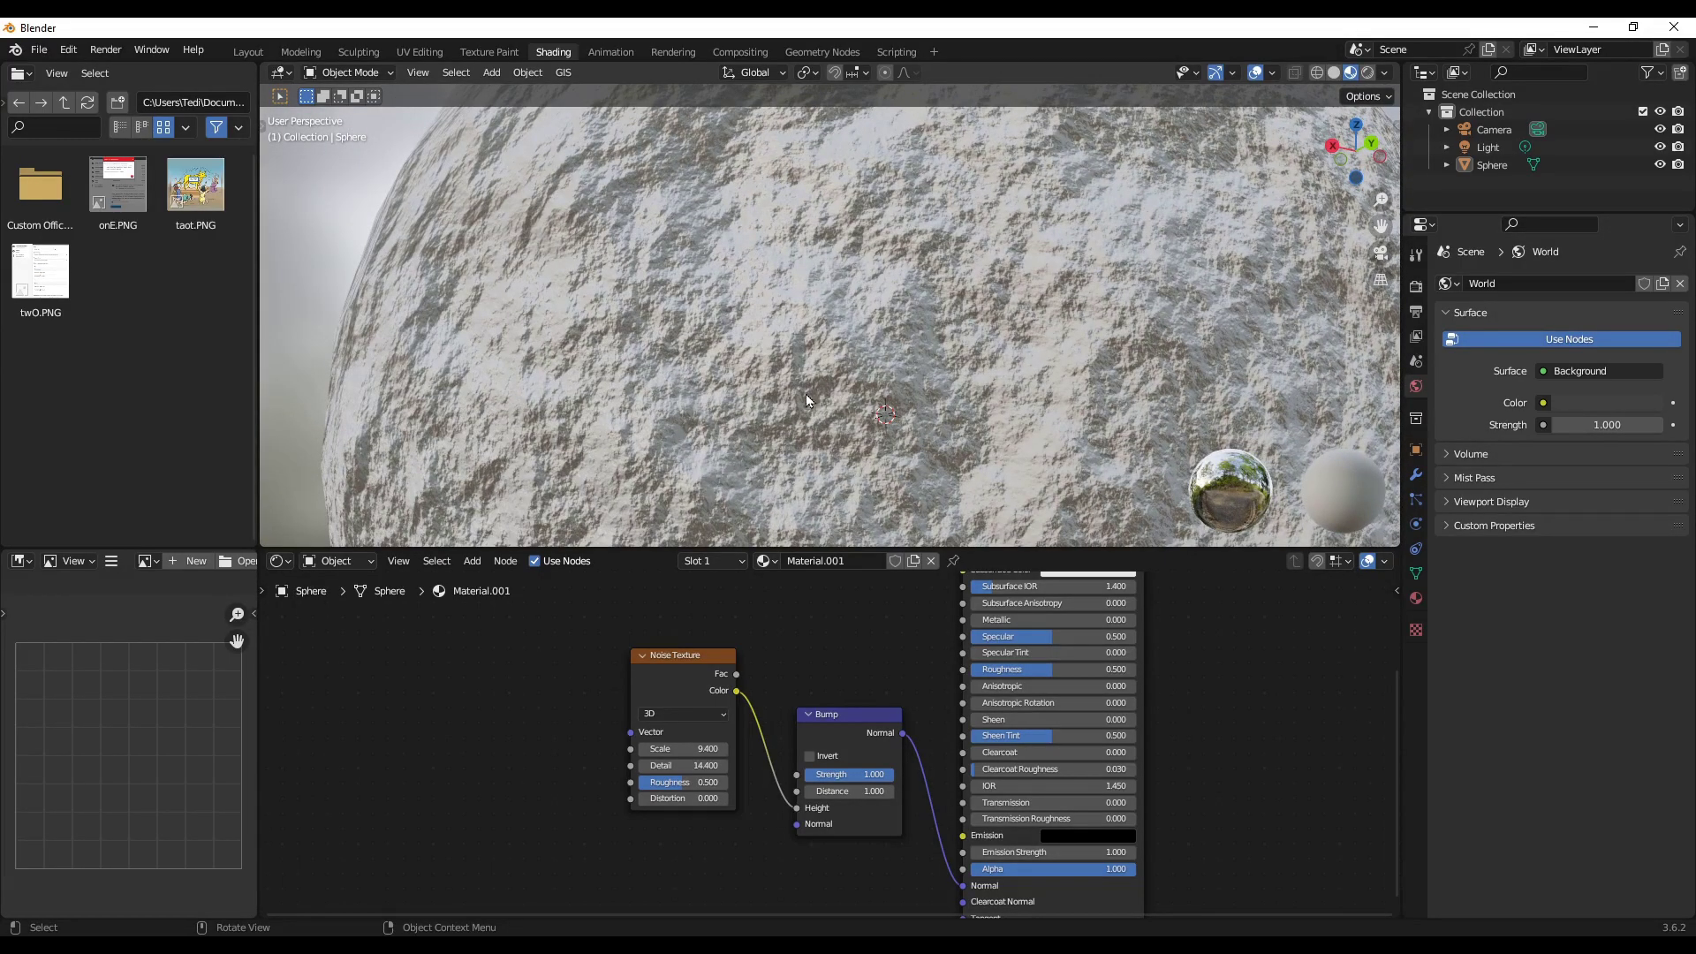
middle_drag(786, 414, 824, 420)
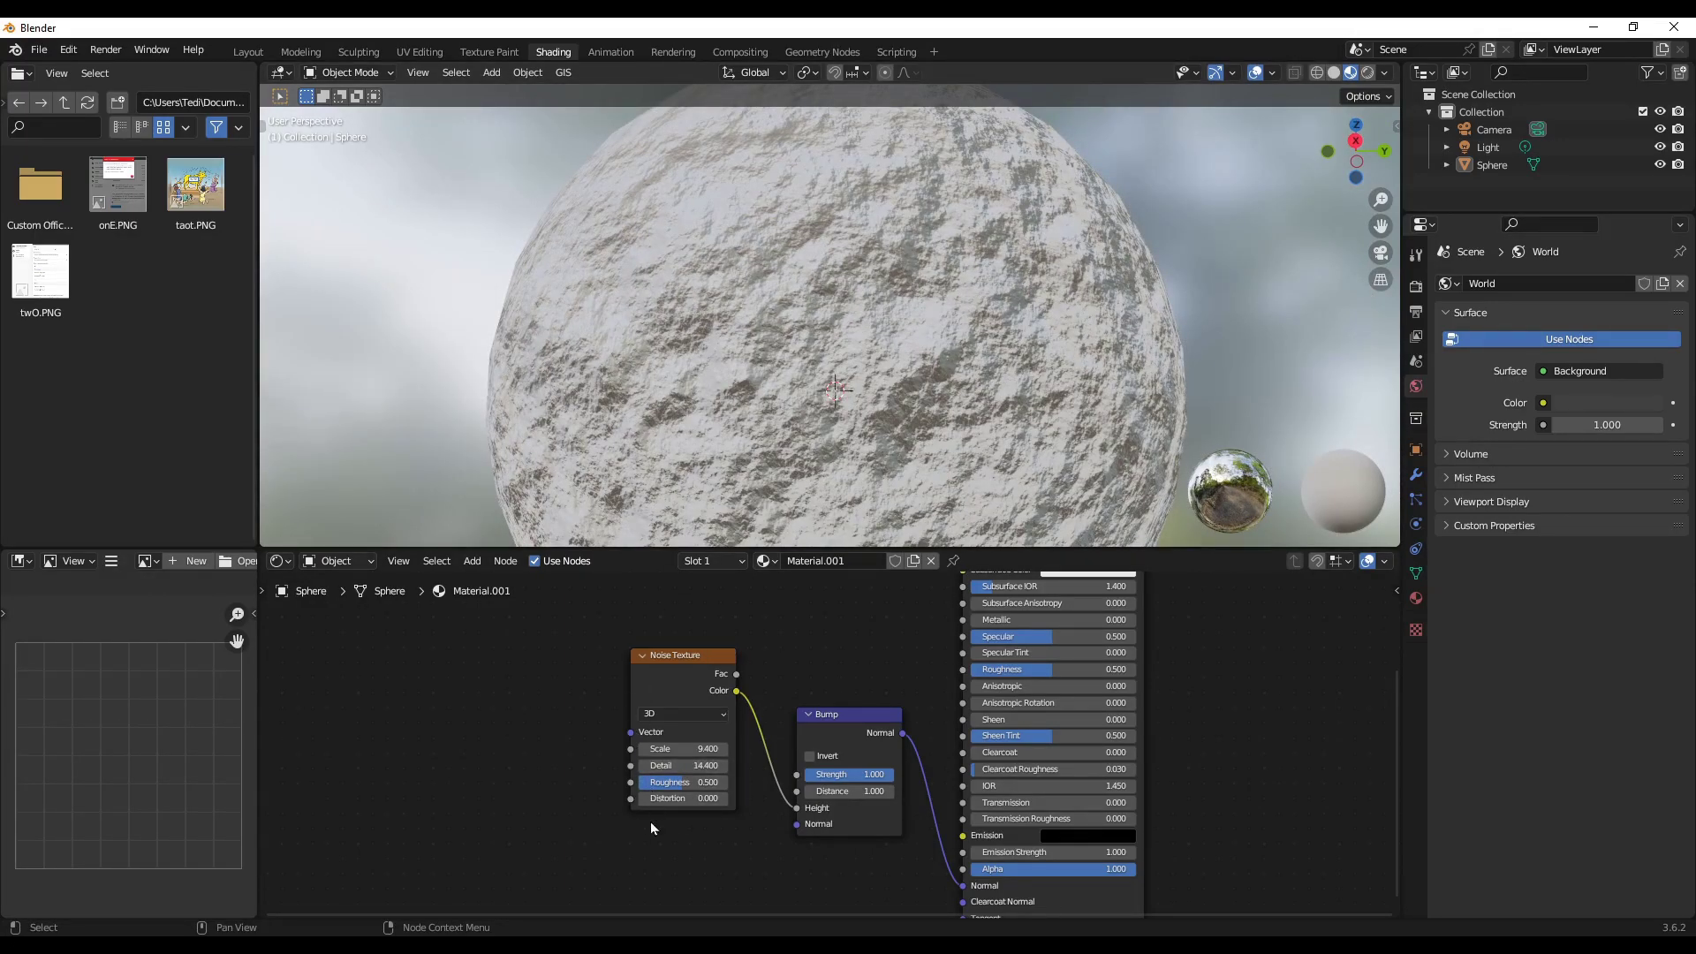
- Try the Noise Texture's Roughness at 1.0 and at 0, and return it to 0.5
drag(676, 783, 777, 783)
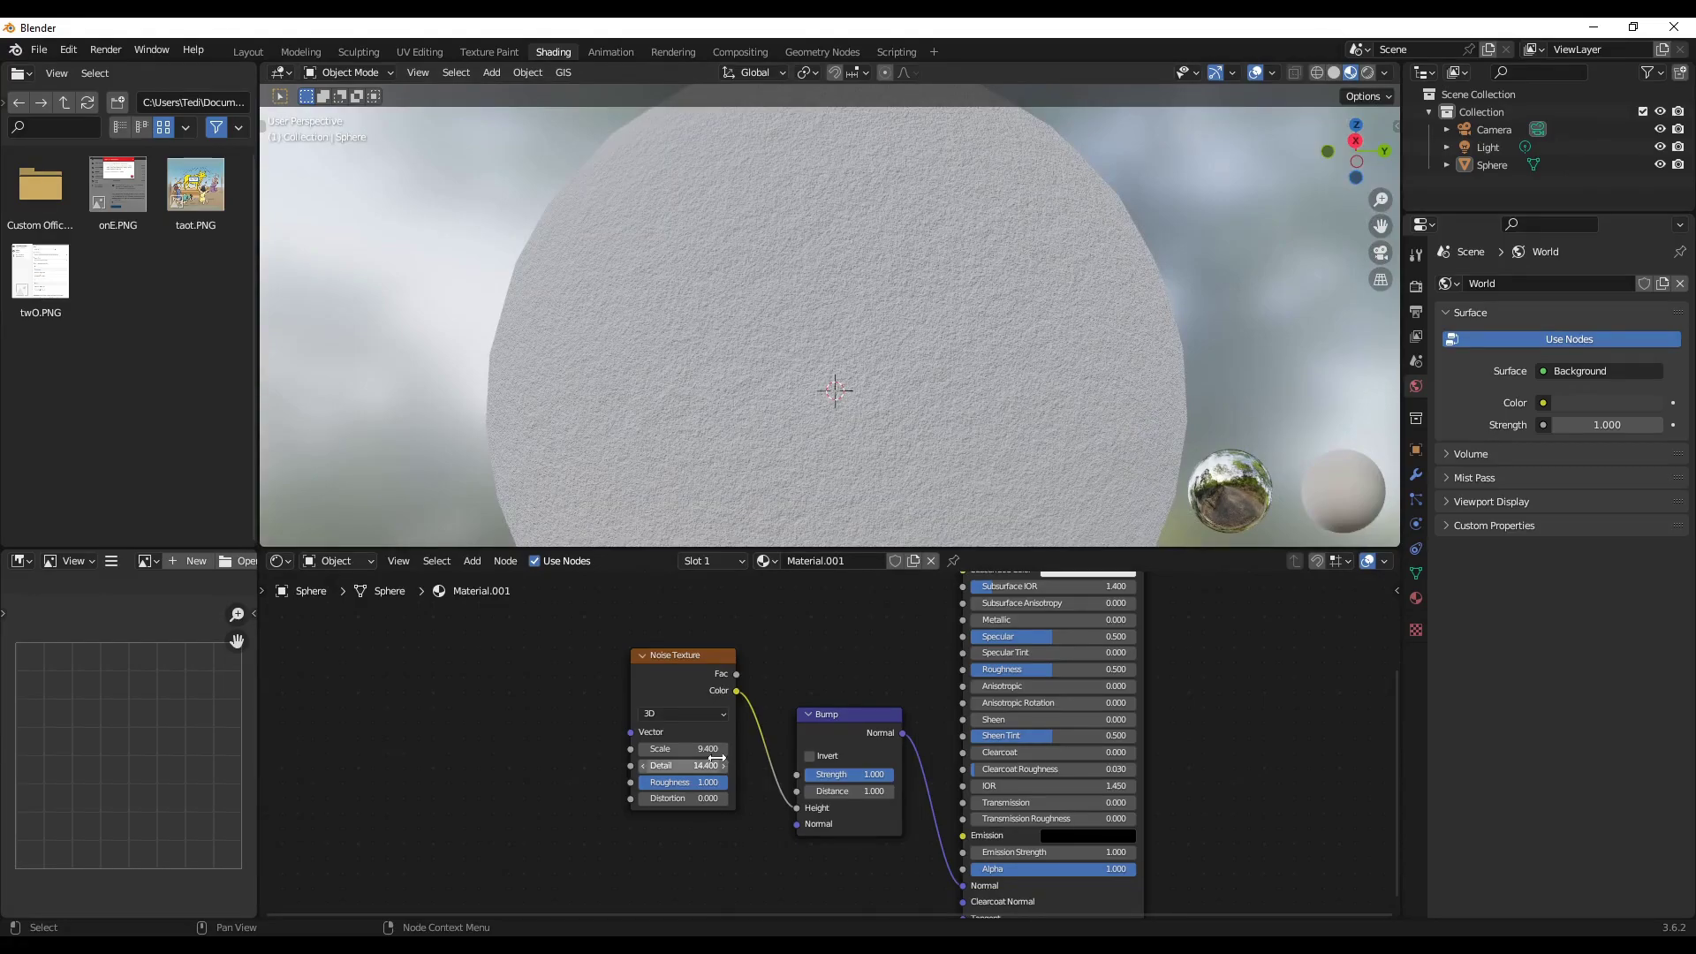
drag(707, 783, 653, 783)
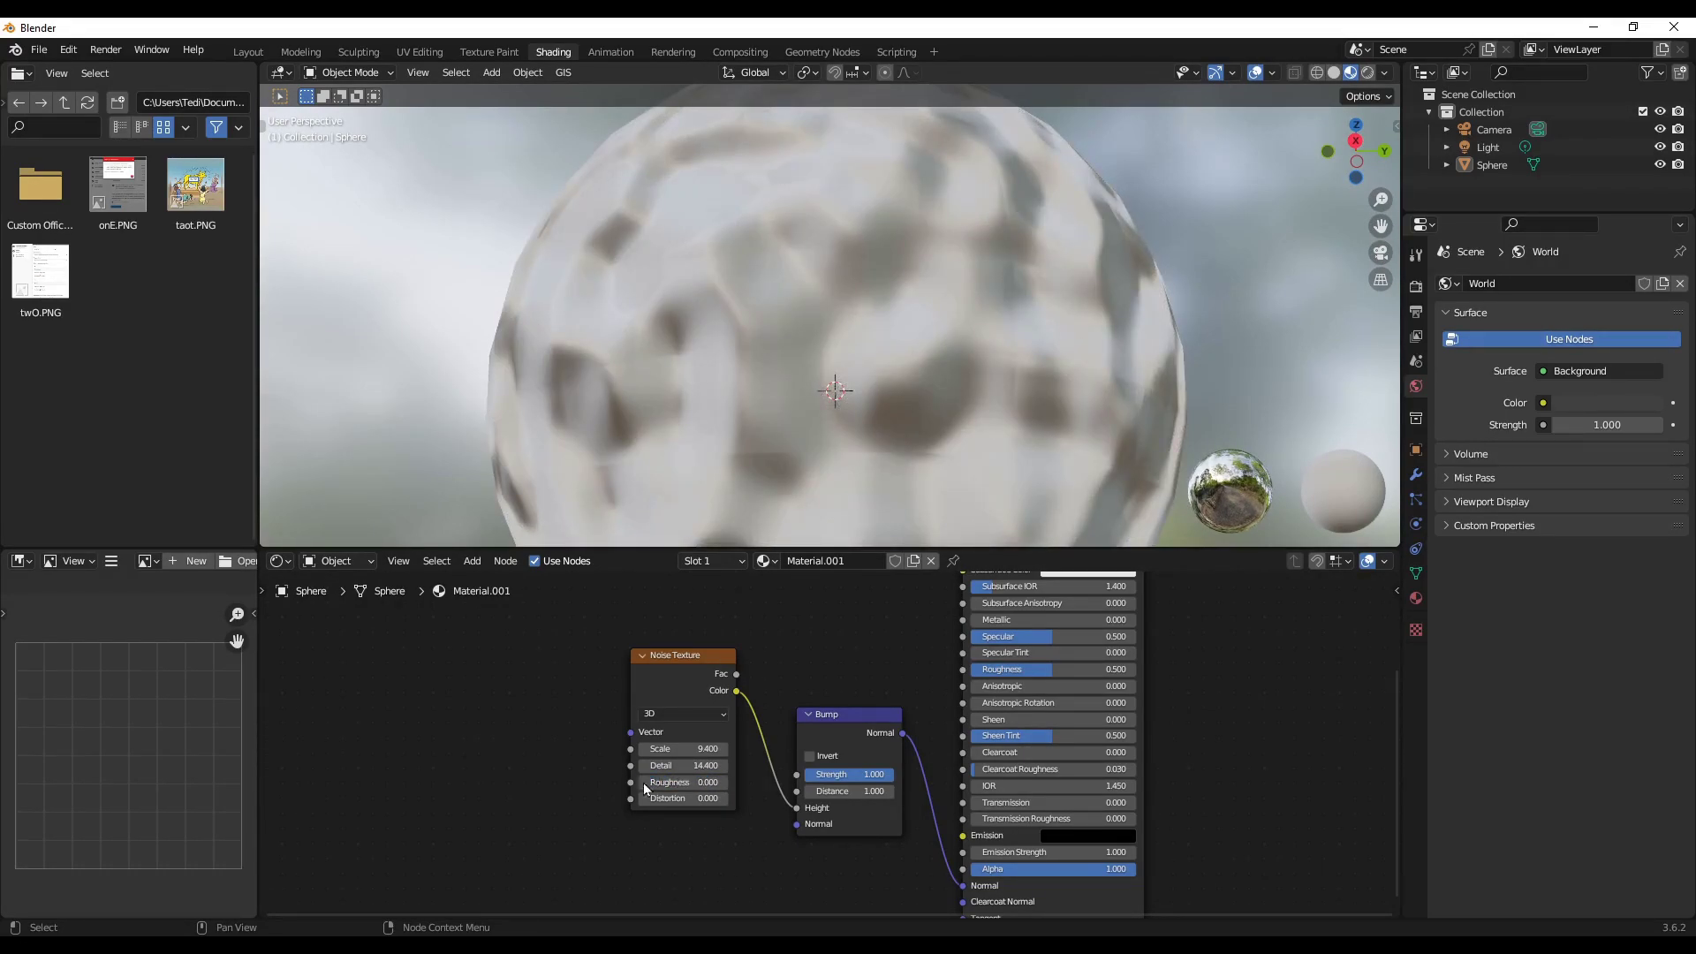
click(689, 779)
text(0.5)
key(Return)
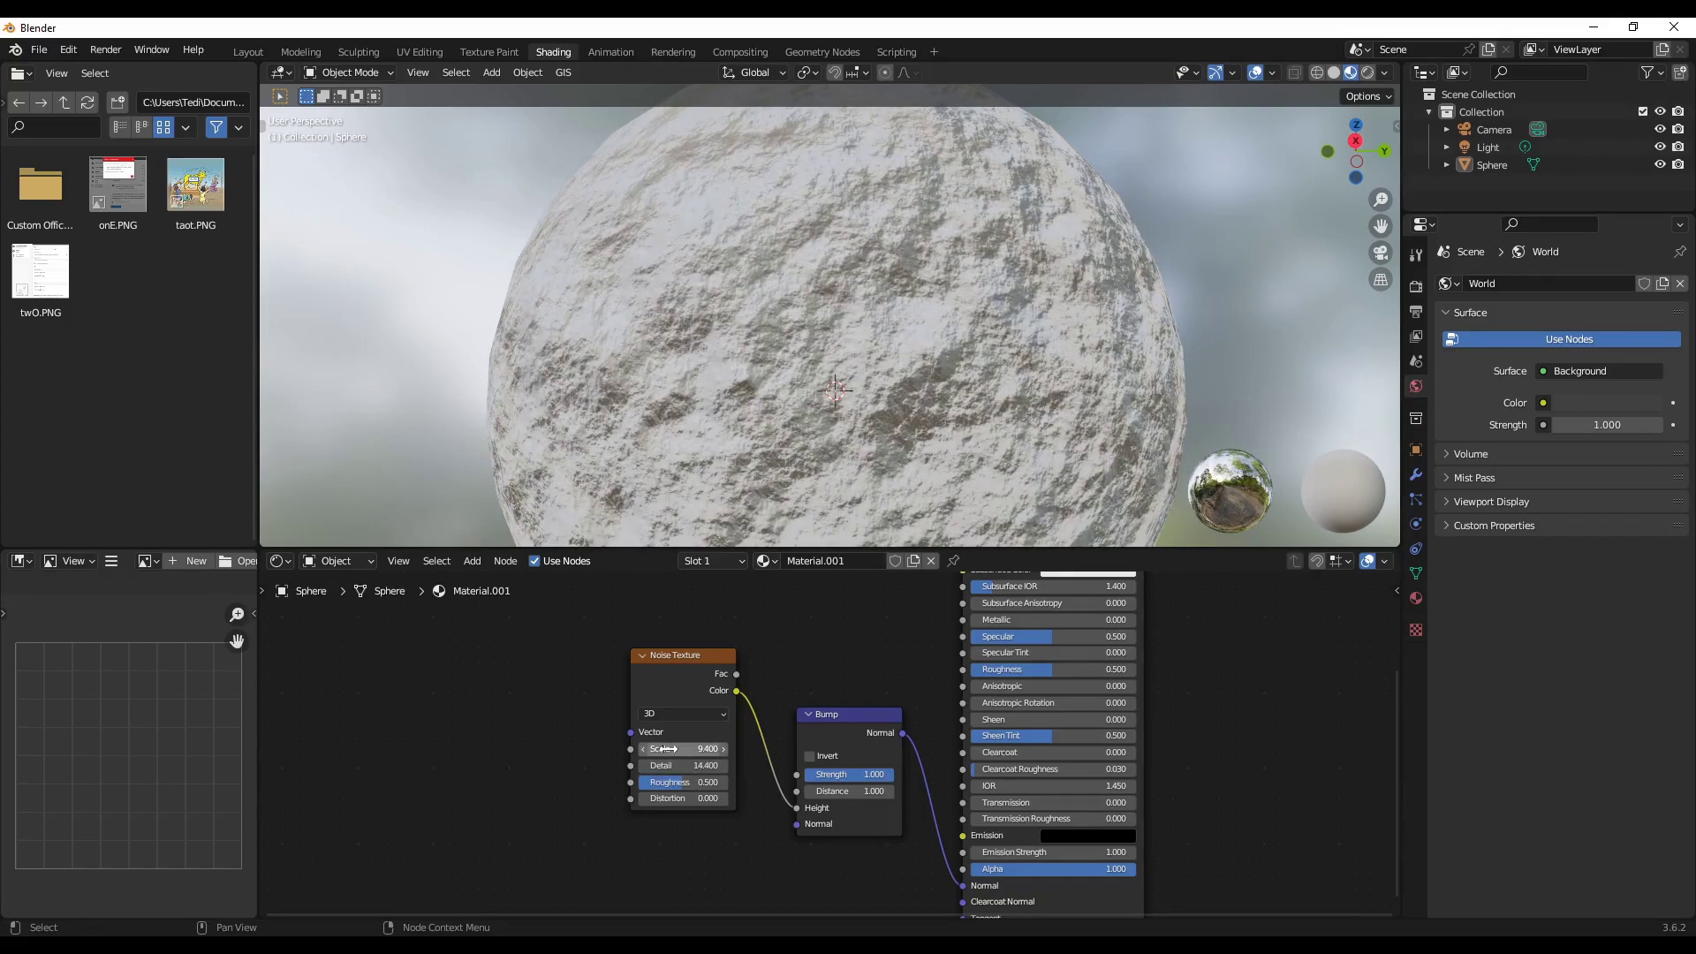
- Try the Noise Texture's Distortion at 2.6 and at a higher value, and return it to 0
click(667, 801)
text(2.6)
key(Return)
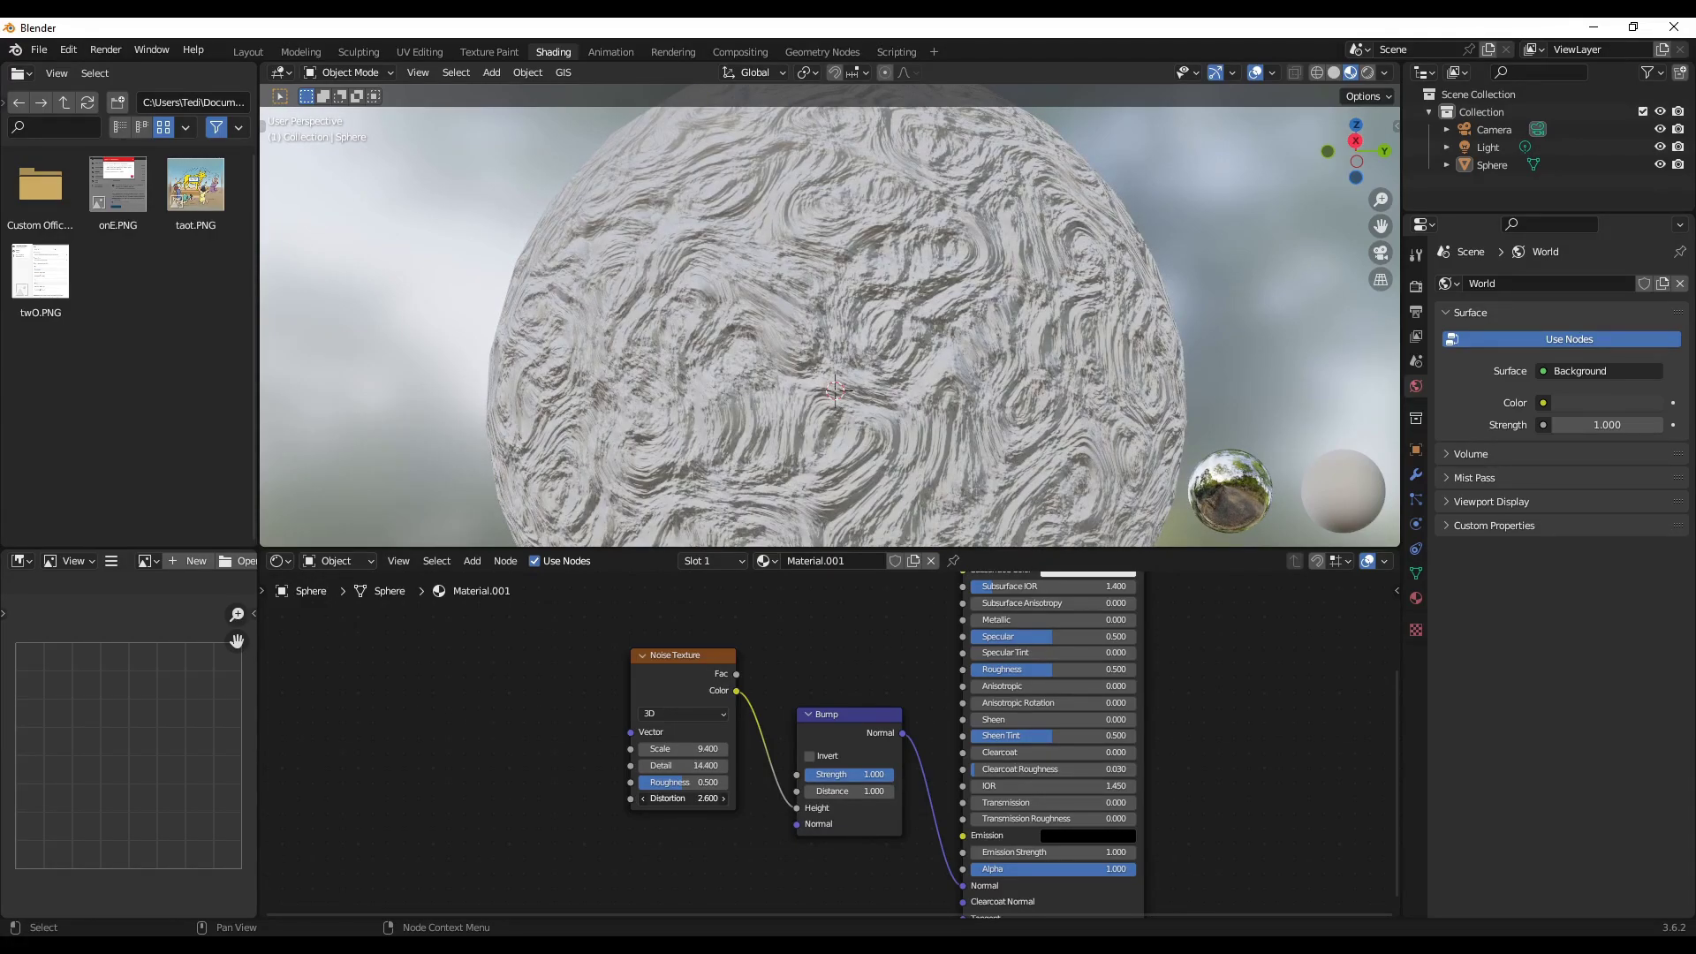
drag(698, 799, 985, 798)
middle_drag(924, 395, 806, 519)
click(683, 798)
text(0)
key(Return)
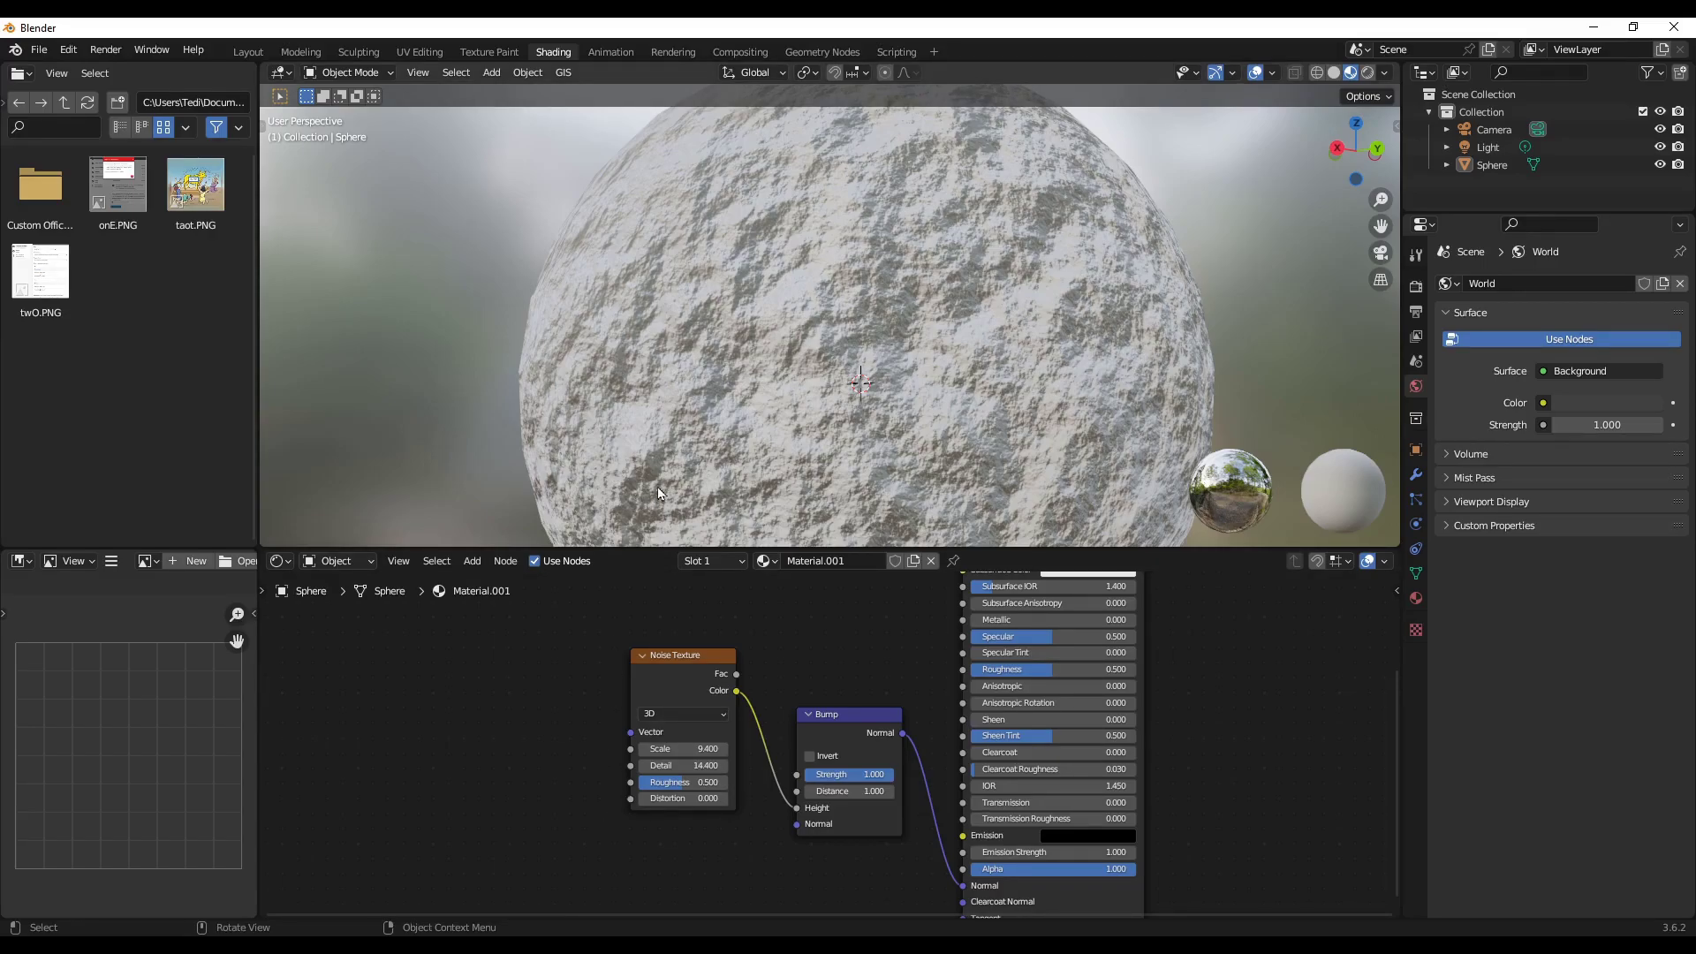
- Add Texture Coordinate and Mapping nodes ahead of the Noise Texture, feeding the Generated coordinates into its Vector input
middle_drag(795, 327, 855, 319)
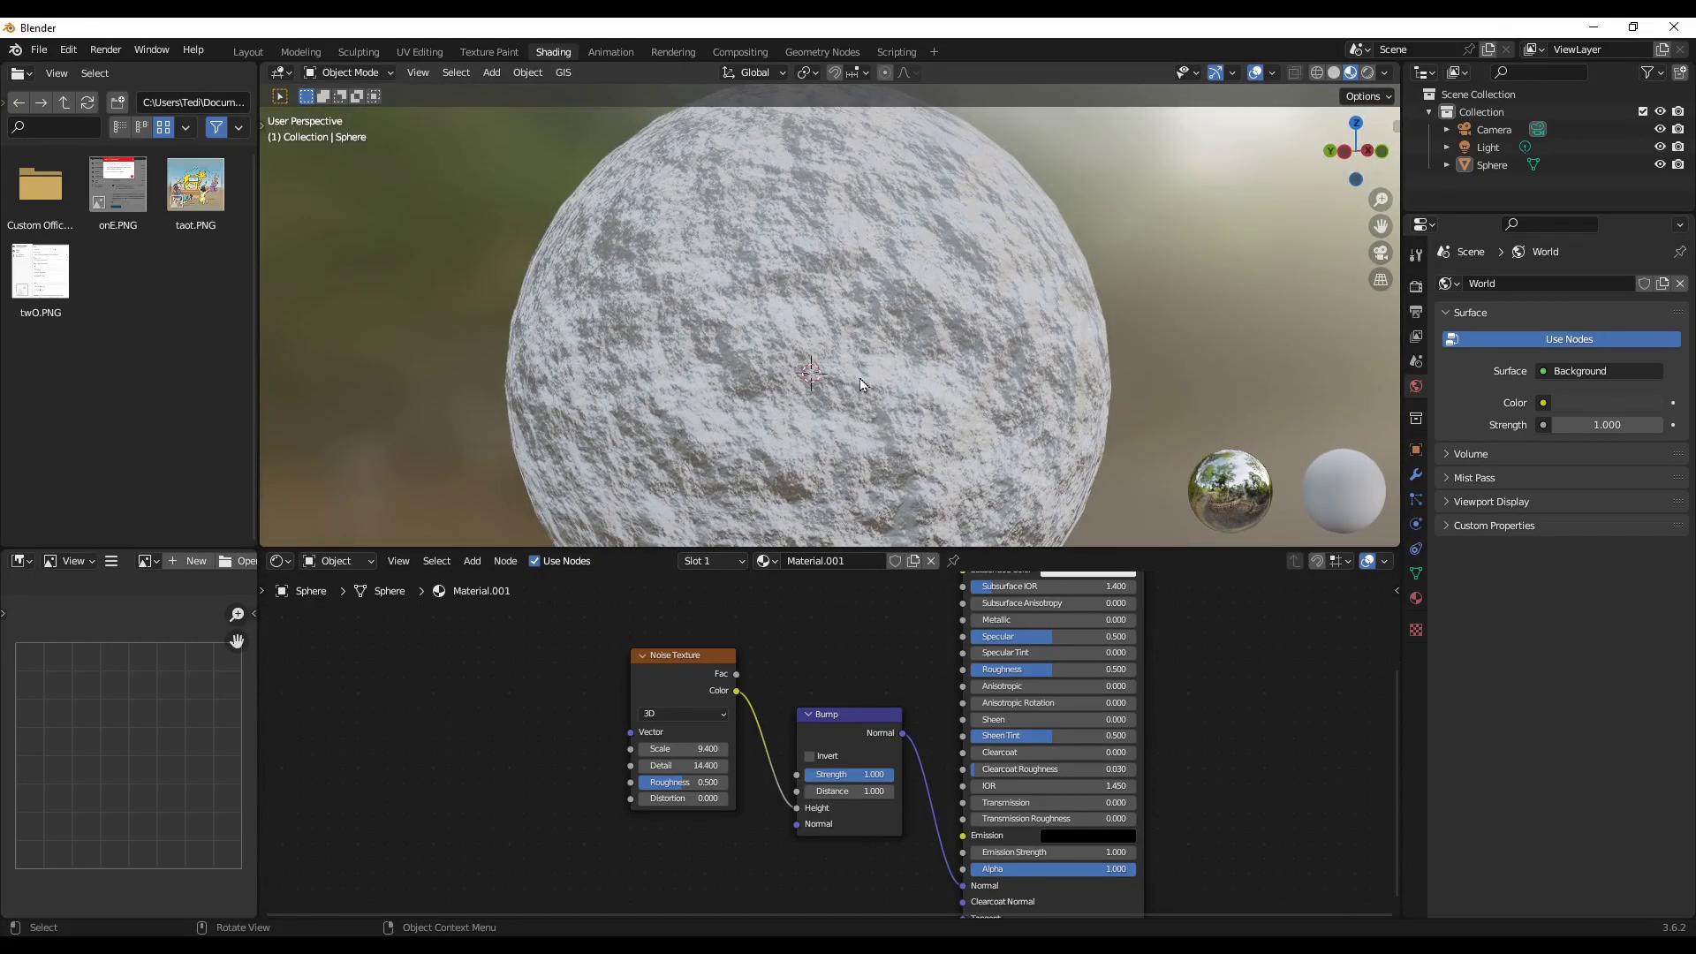
middle_drag(664, 381, 760, 404)
click(666, 677)
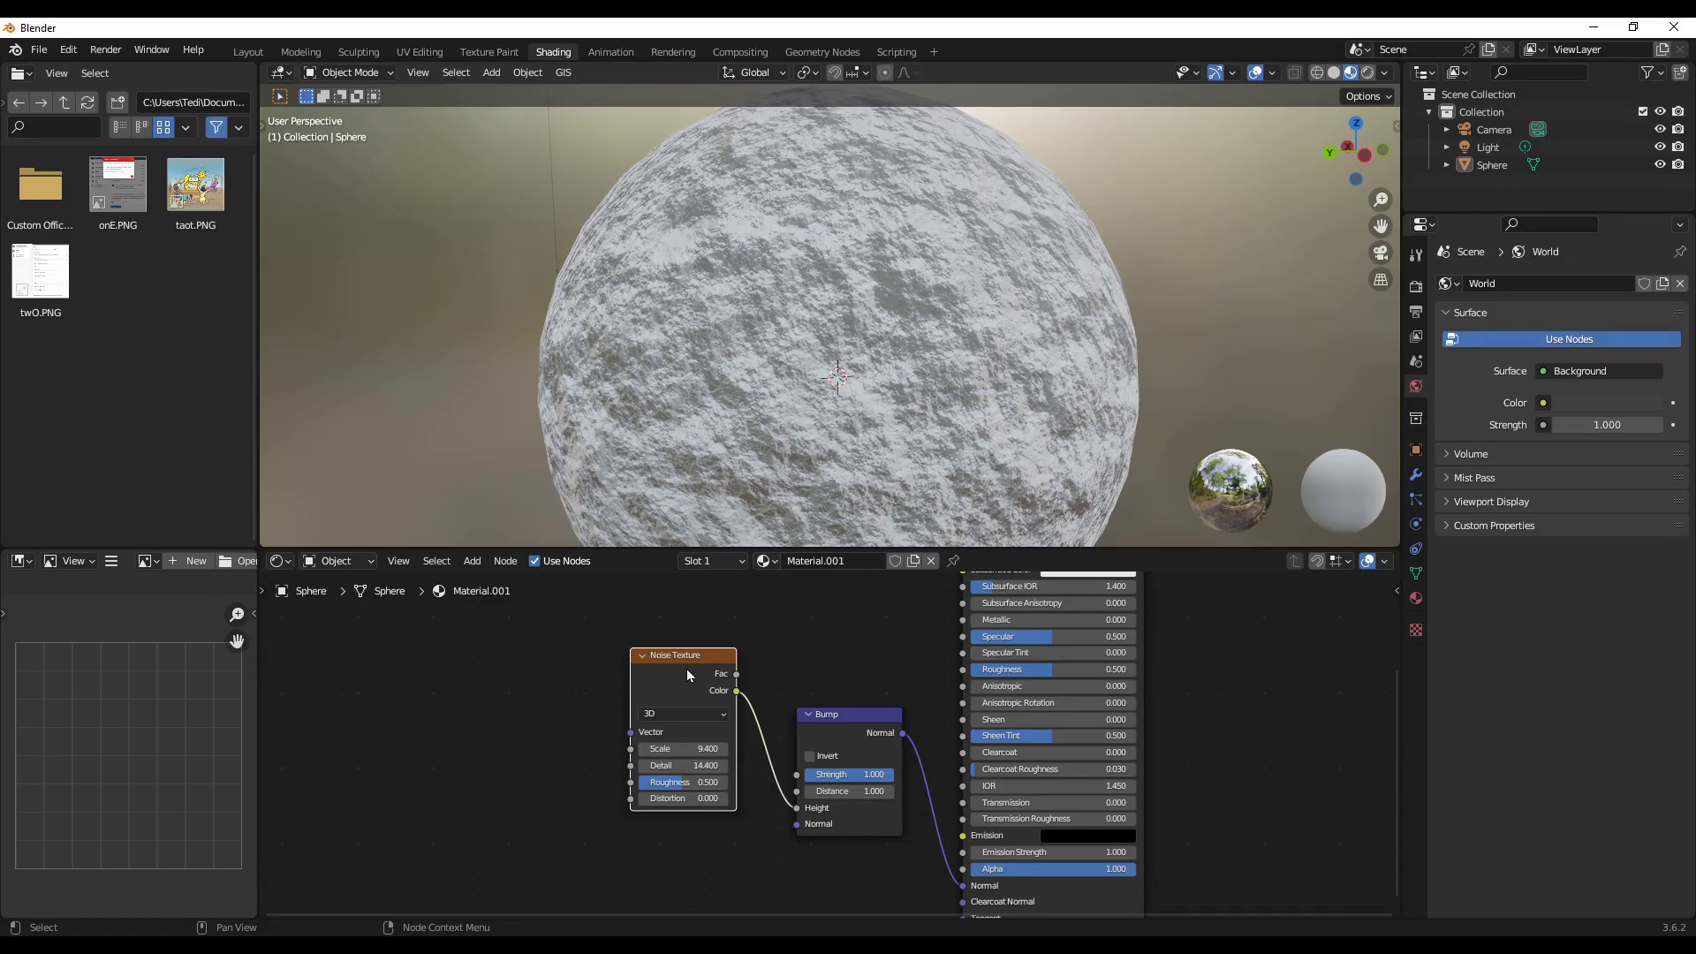
key(ctrl+t)
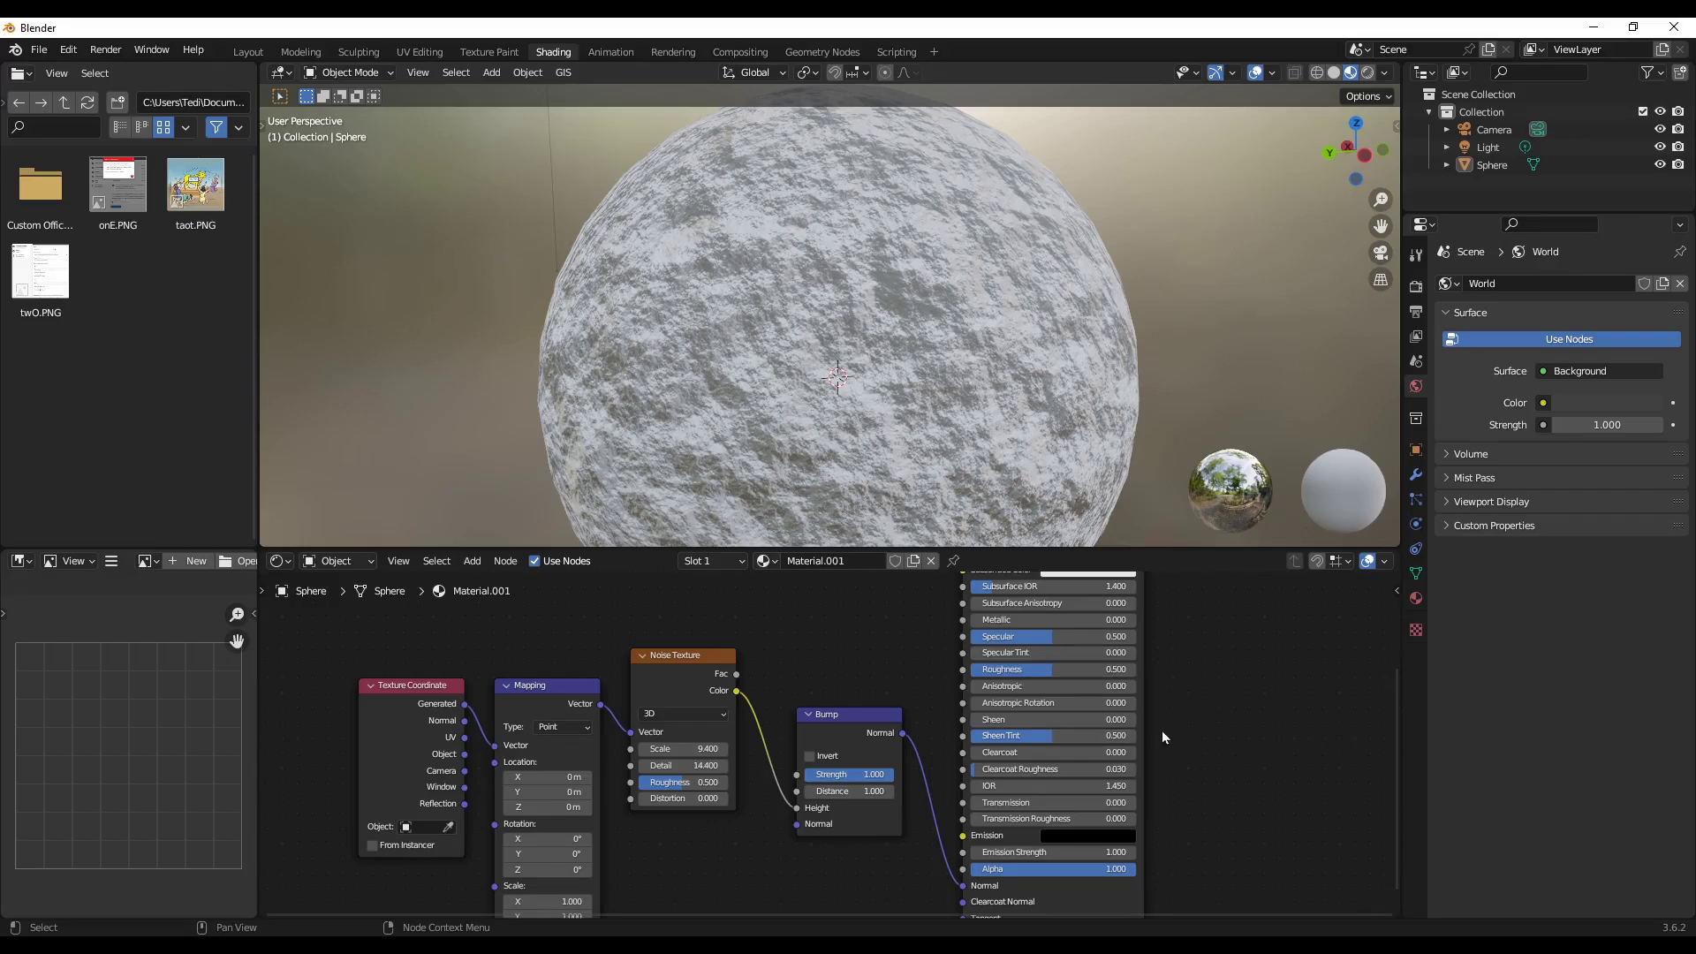
- Move the Principled BSDF node down in the node editor until its Base Color input is in view
click(1065, 889)
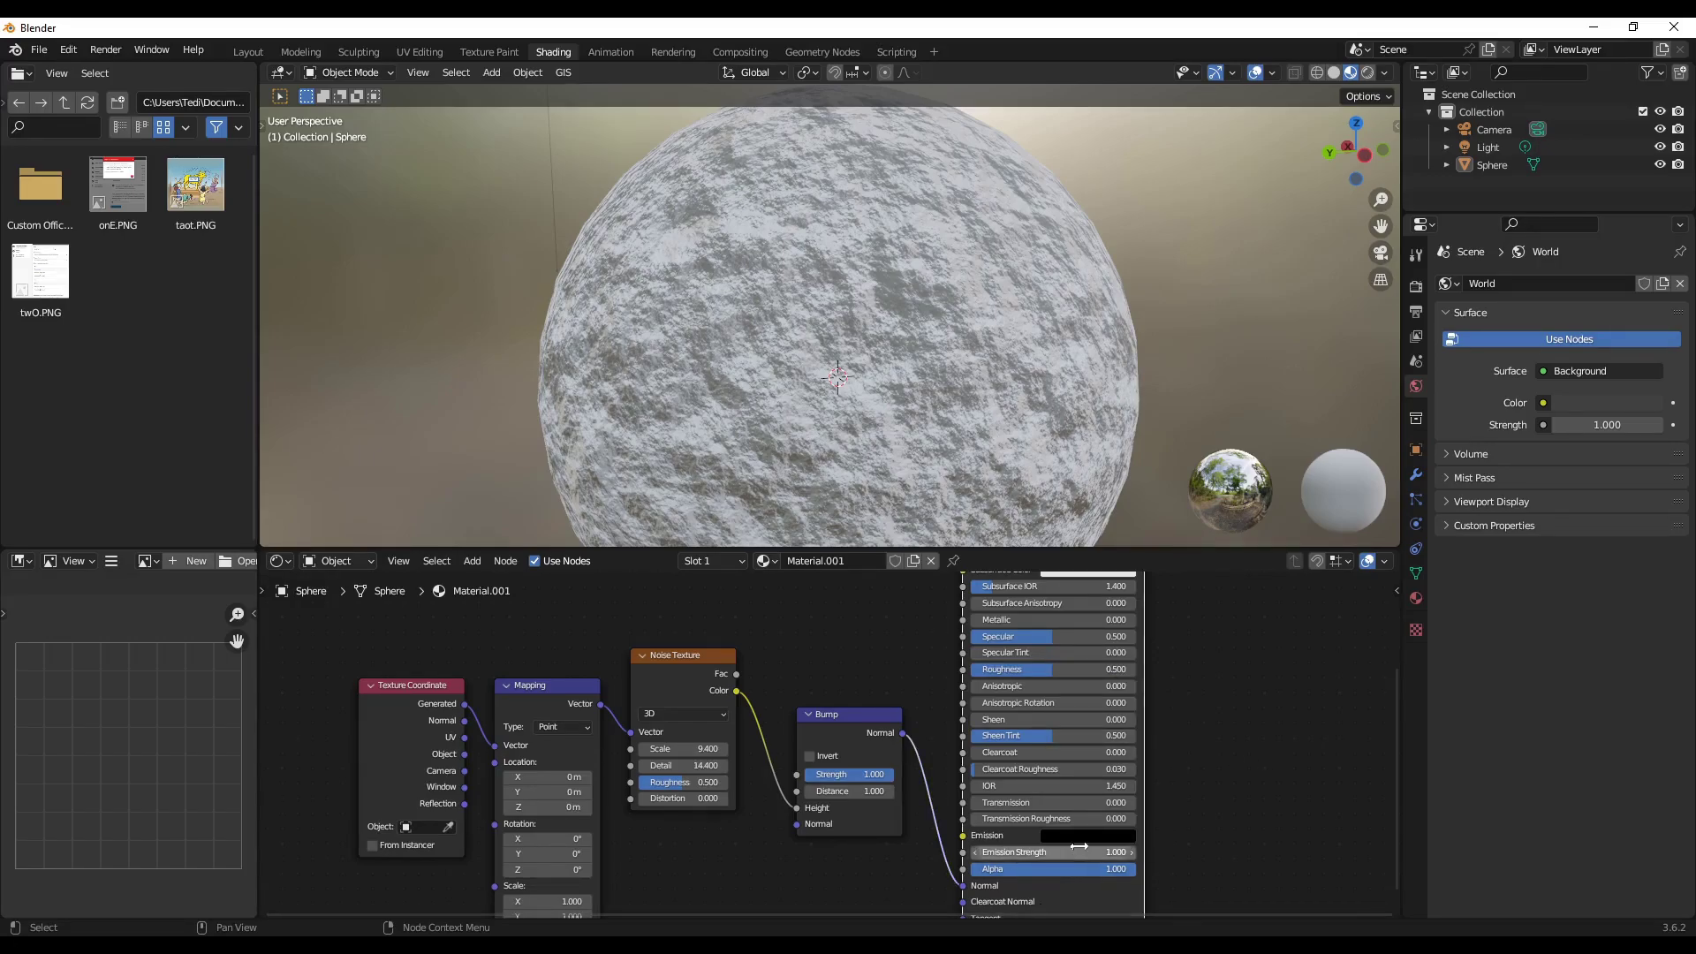
key(g)
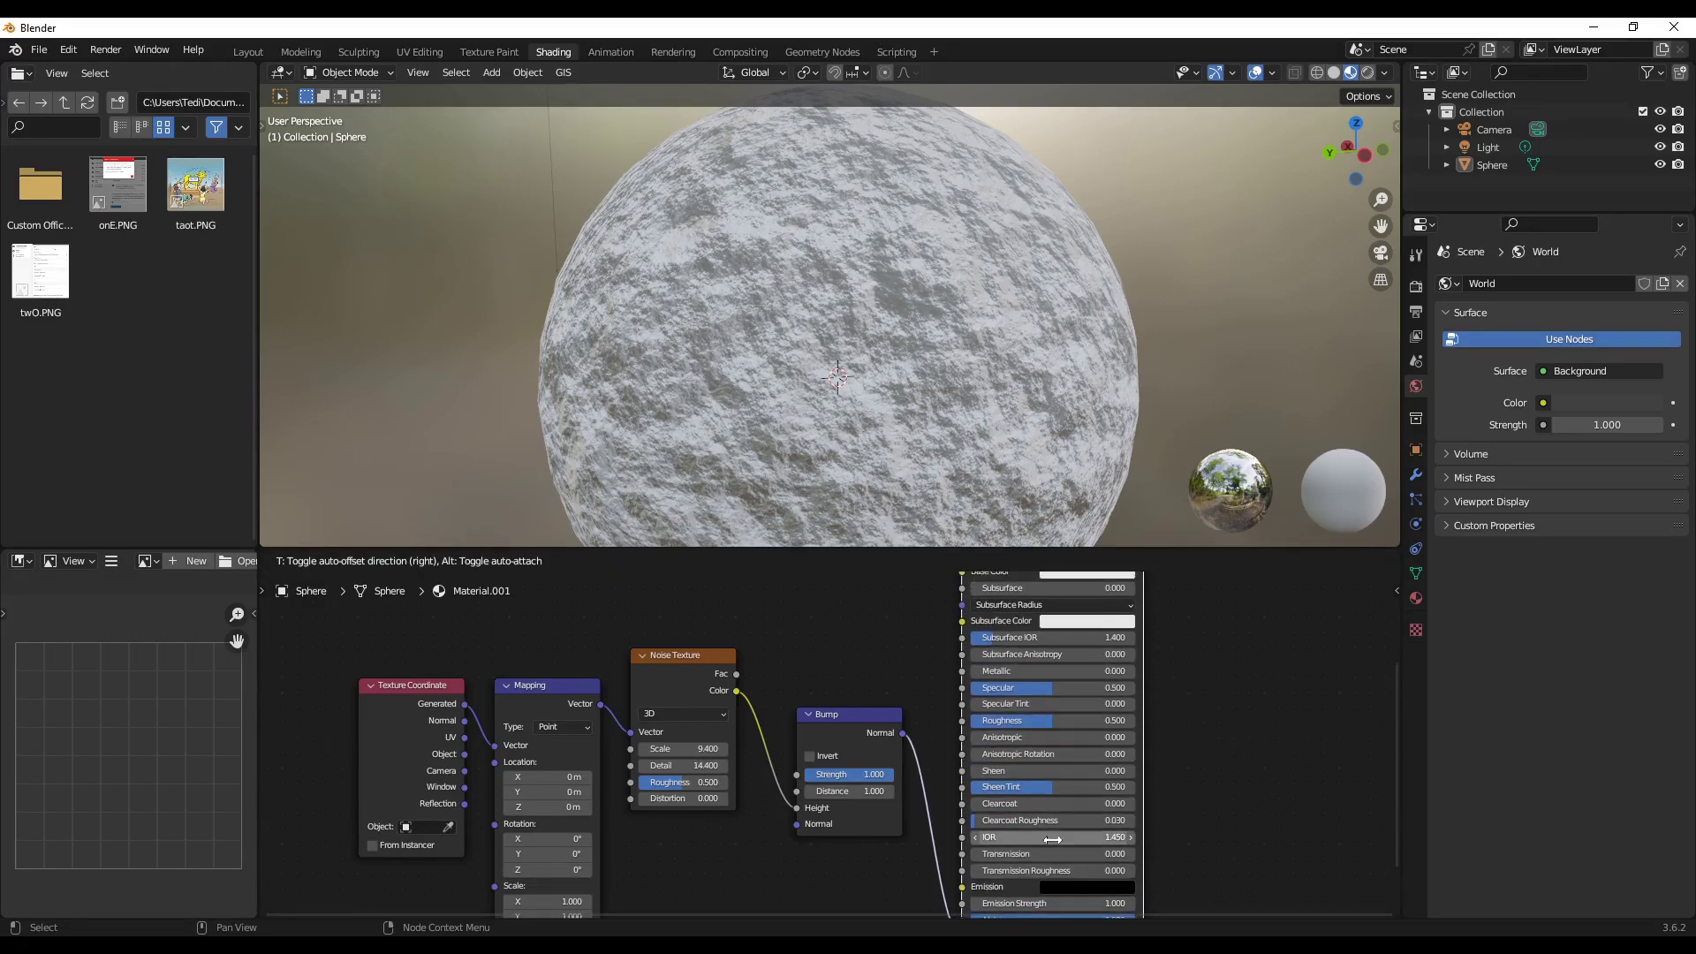
click(1052, 867)
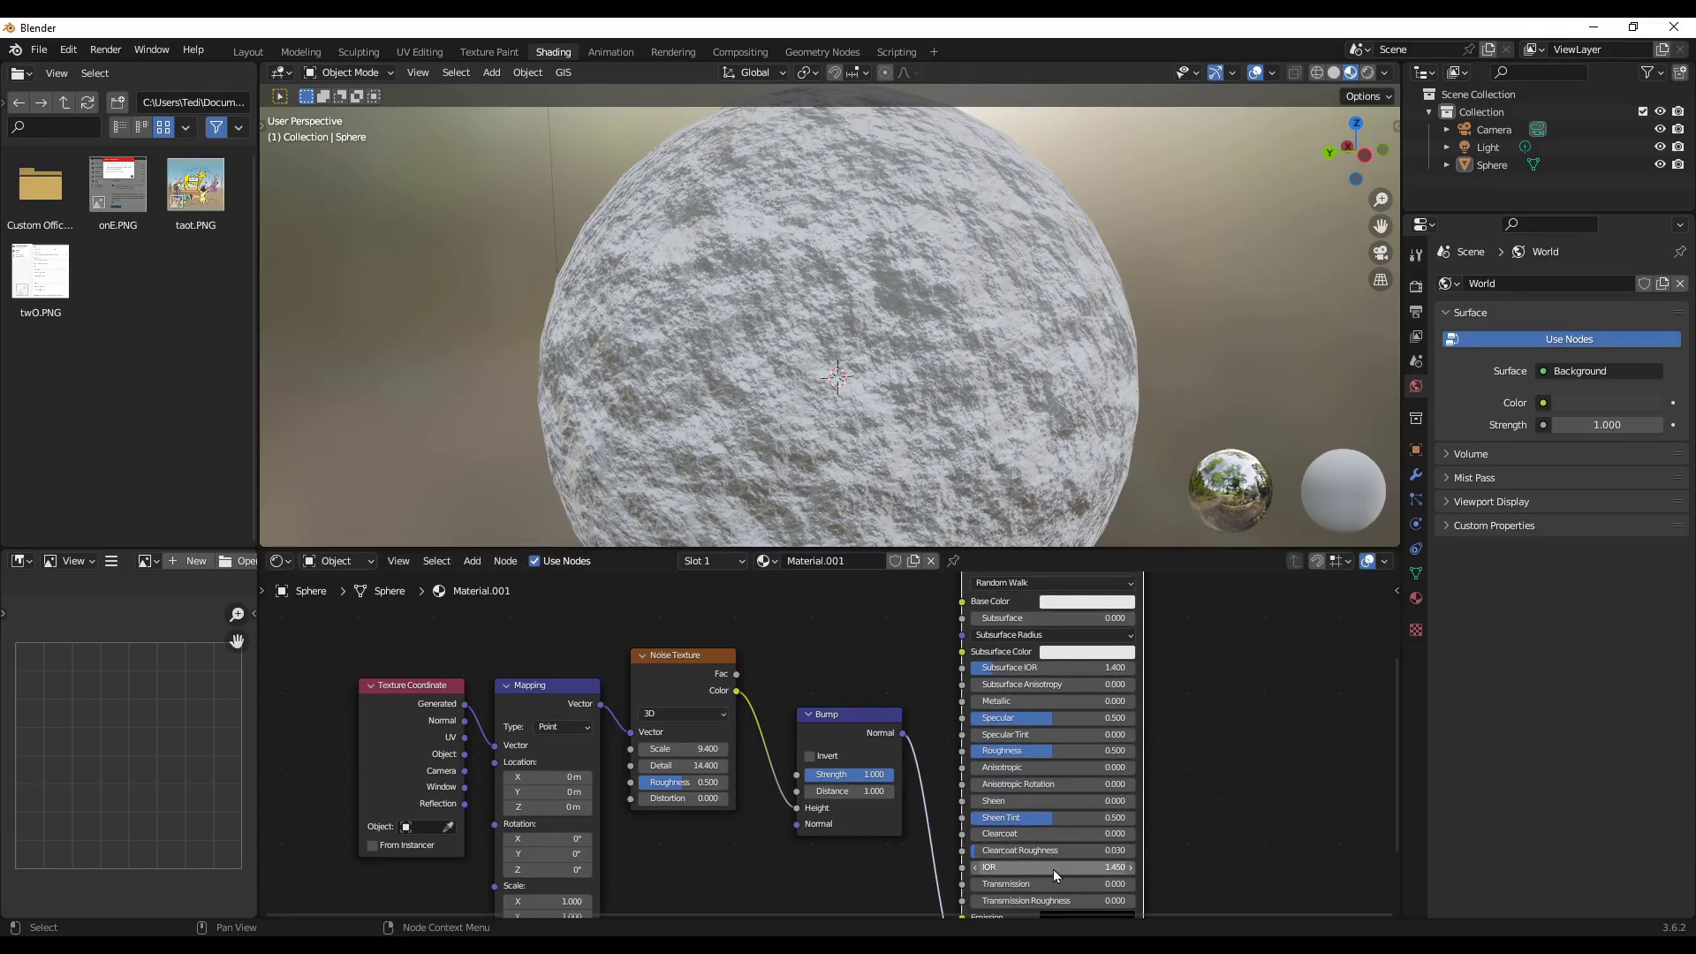
- Set the Principled BSDF's Base Color to a light orange and inspect the colored sphere from several sides
click(1057, 602)
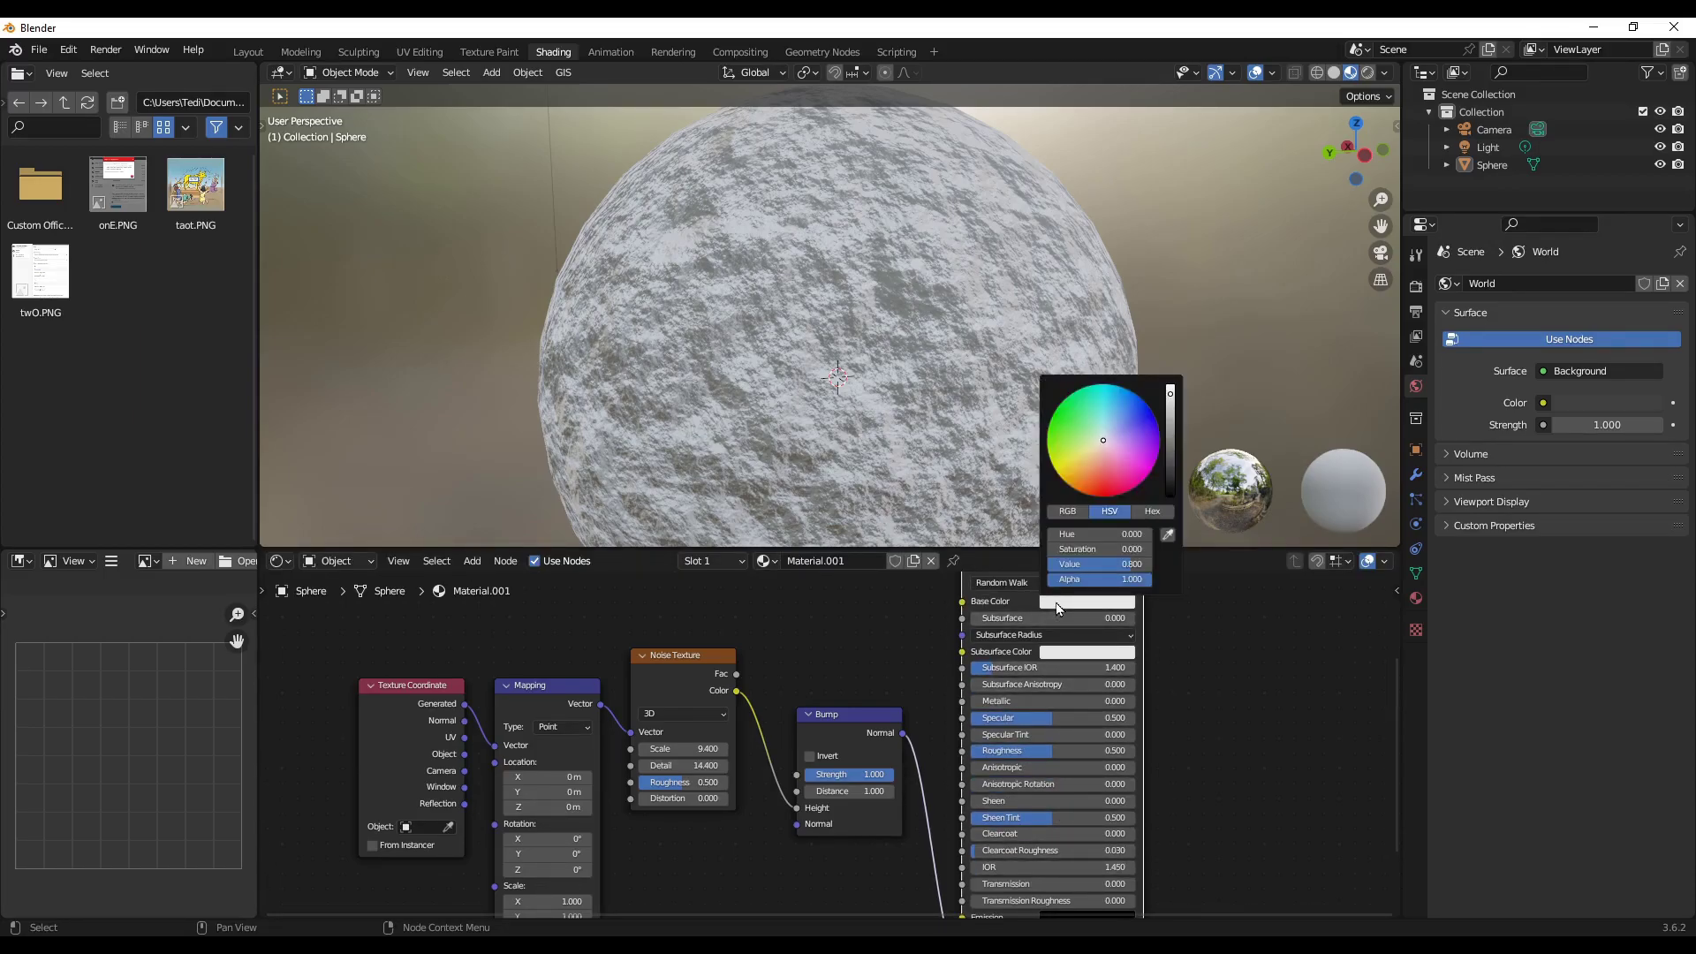
mouse_move(1105, 452)
mouse_down()
mouse_move(1083, 450)
mouse_move(1084, 421)
mouse_move(1125, 430)
mouse_move(1098, 459)
mouse_up()
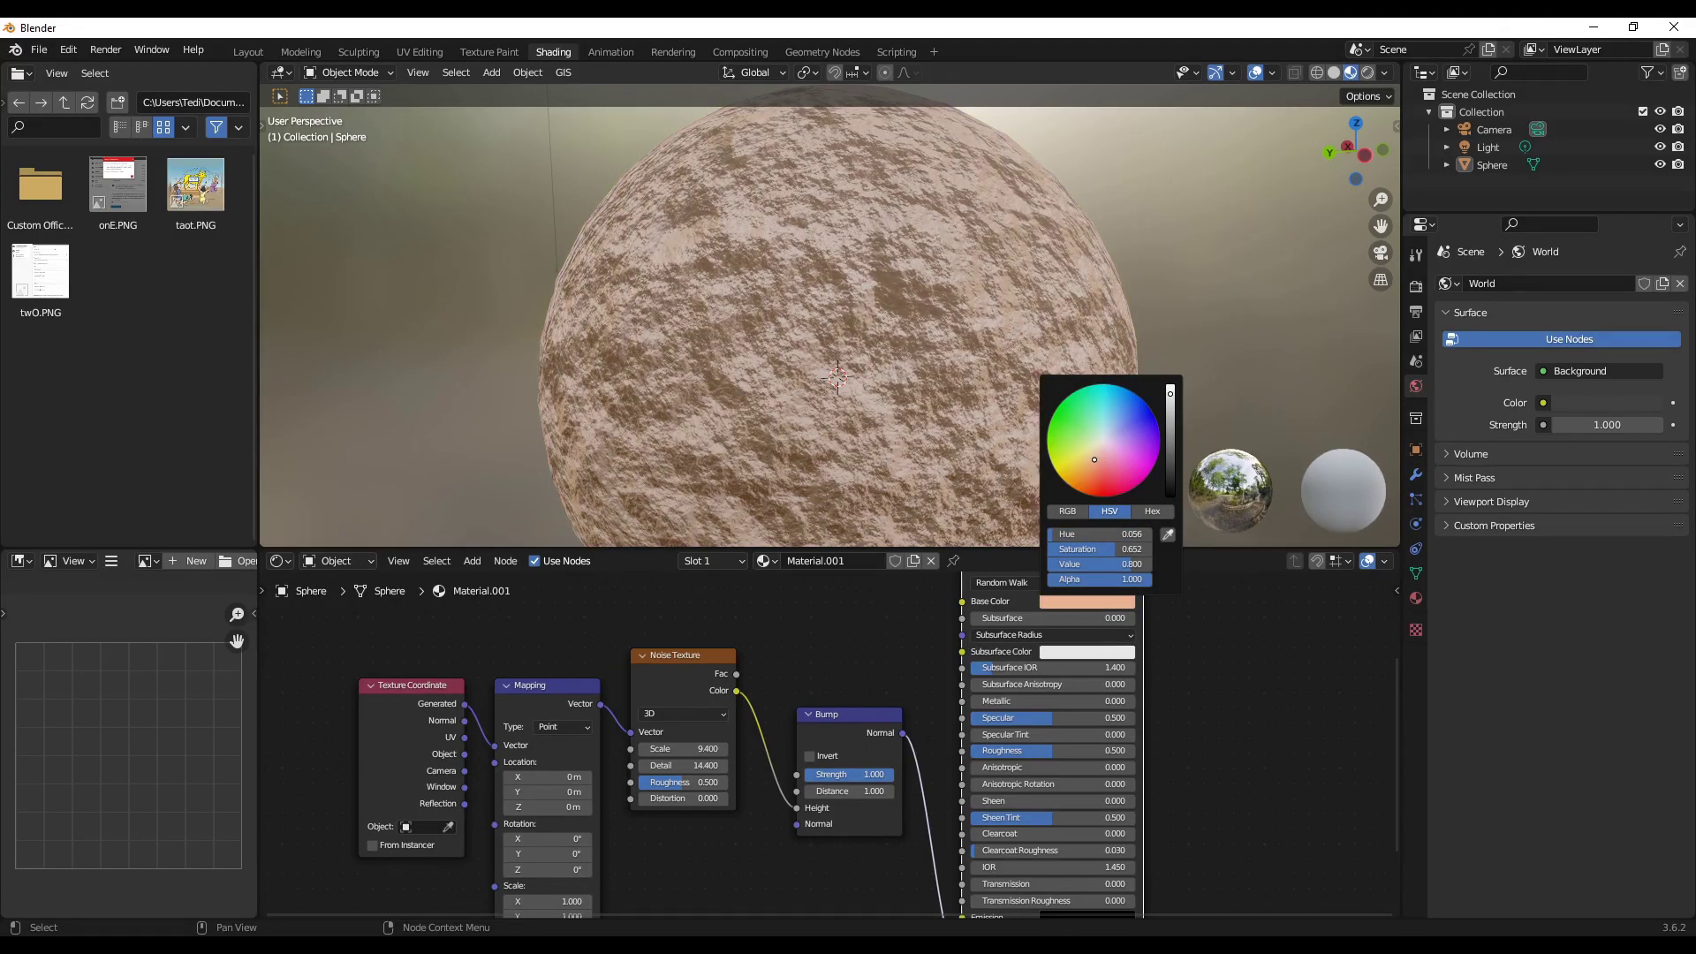
drag(1093, 457, 1091, 464)
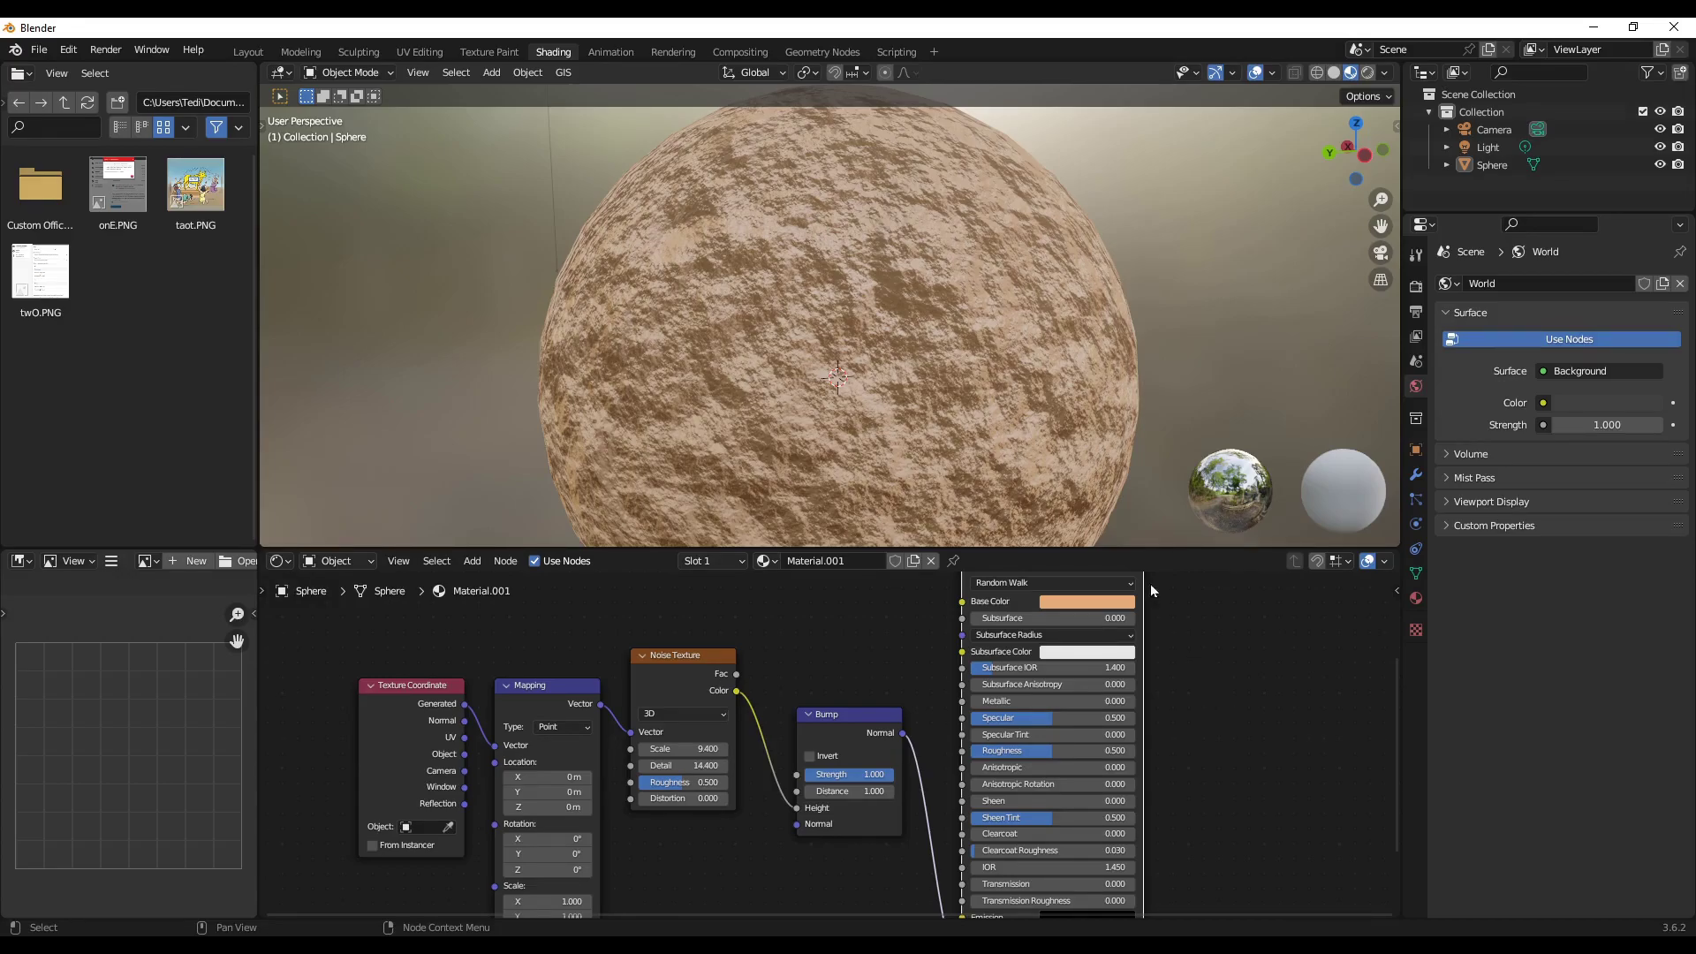
middle_drag(676, 394, 857, 342)
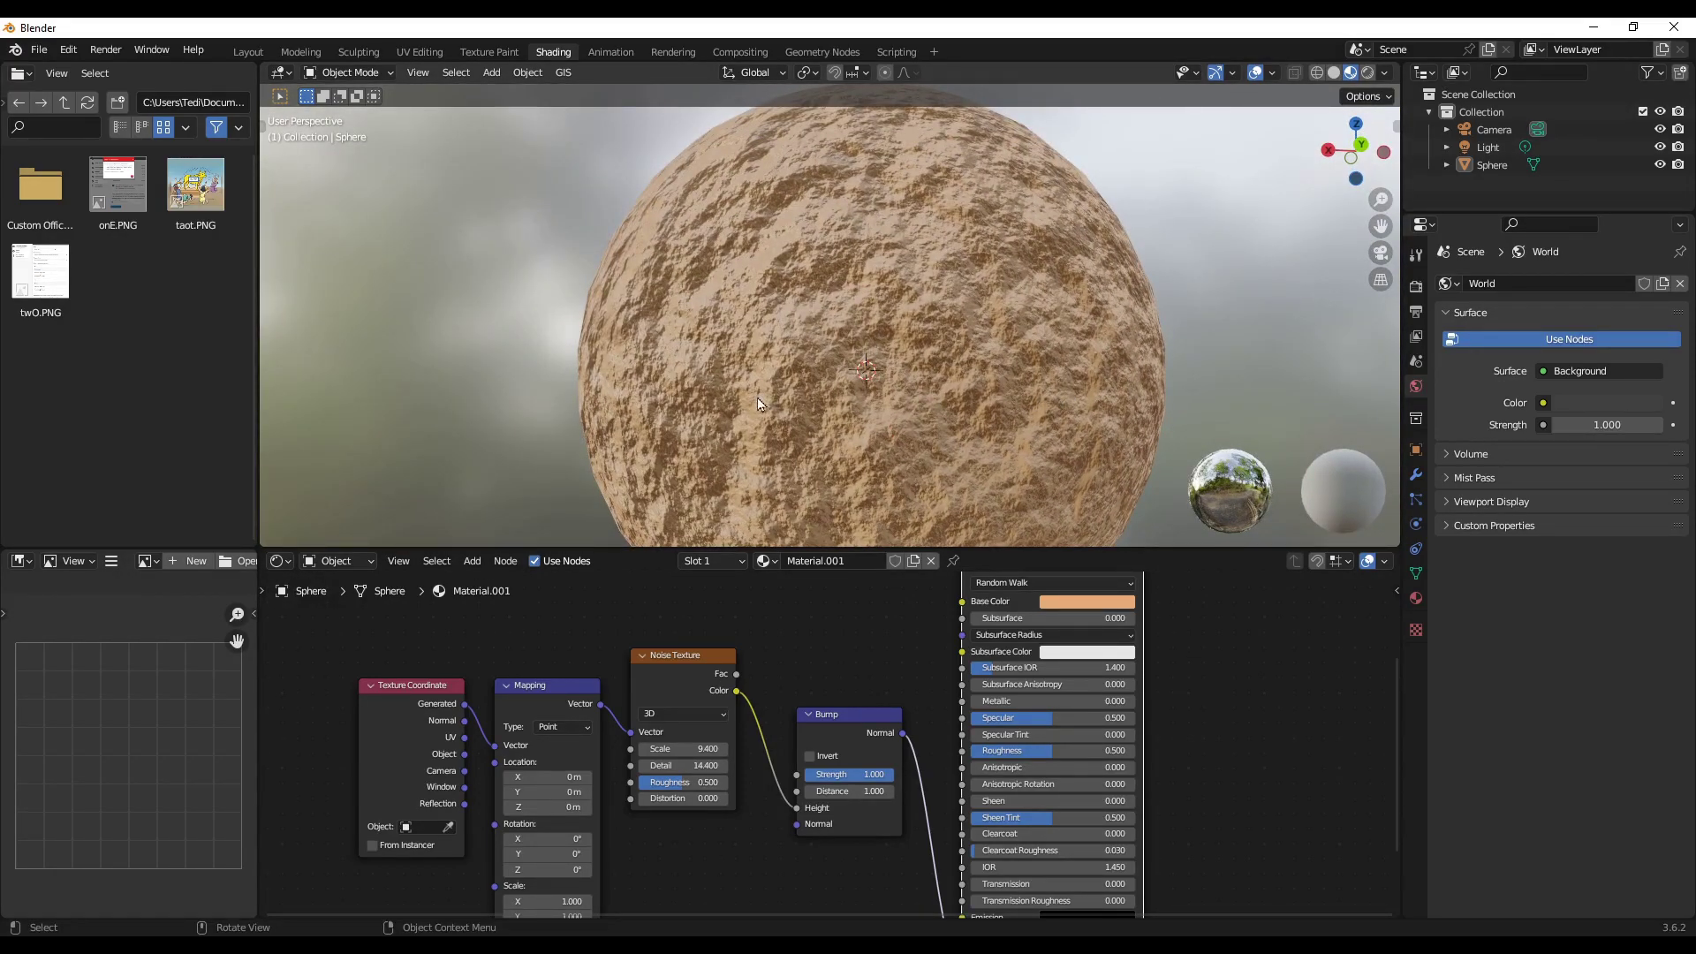
middle_drag(1052, 400, 814, 352)
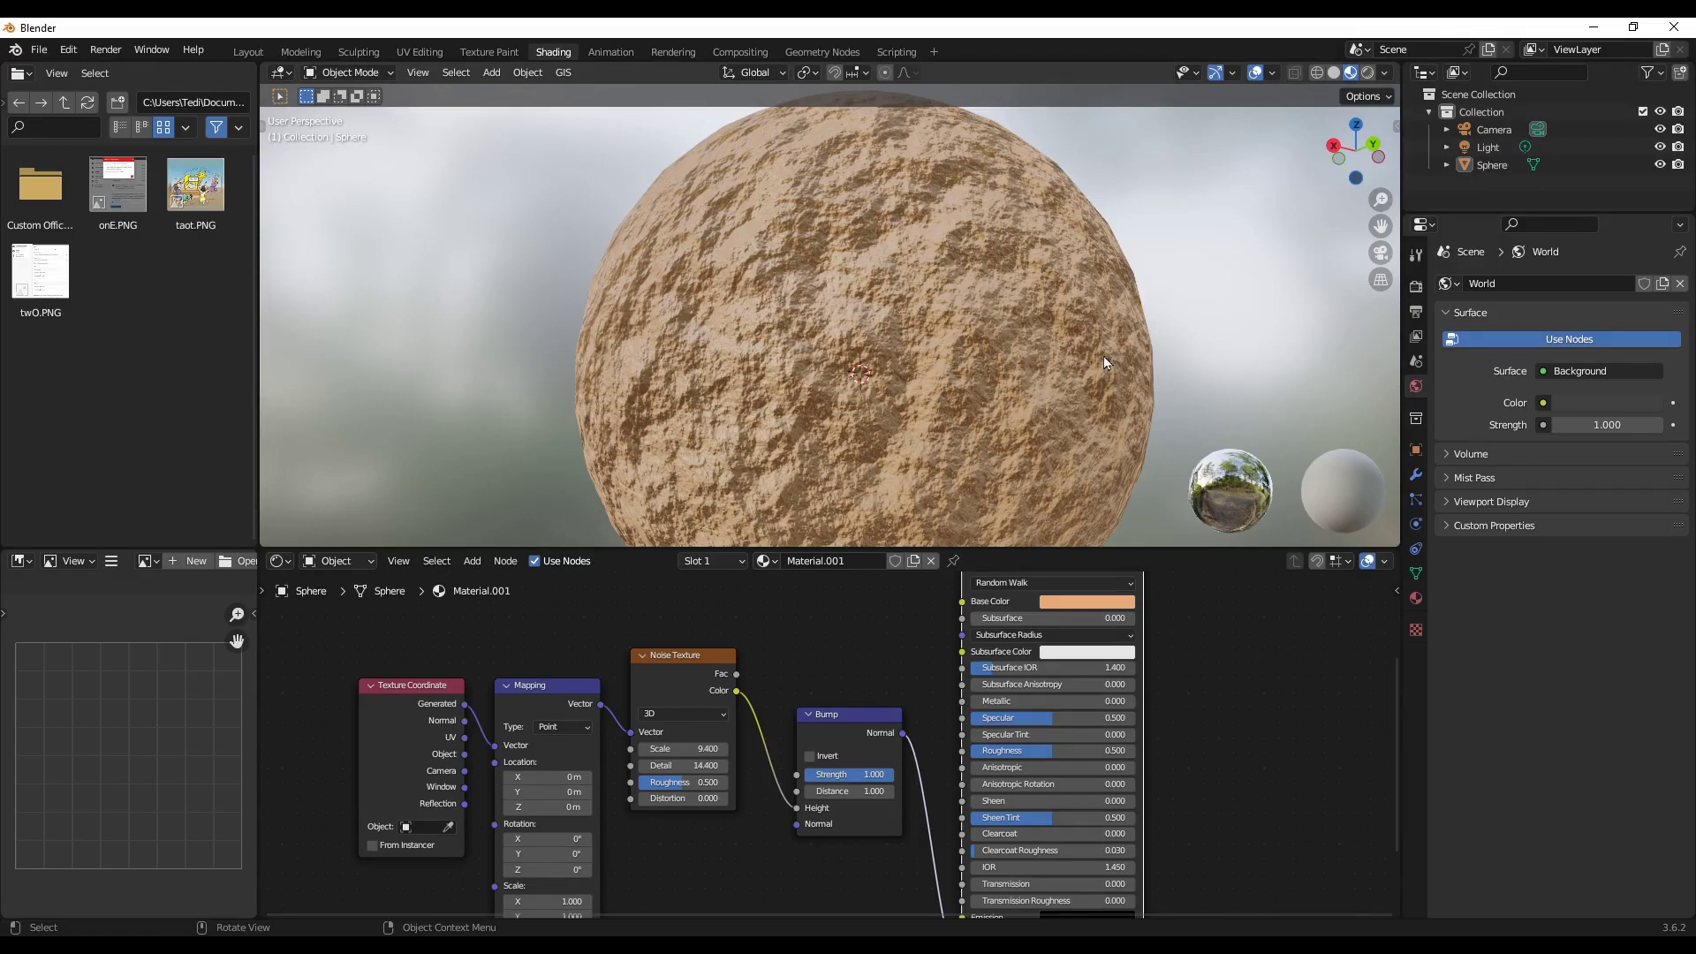
middle_drag(1105, 357, 830, 423)
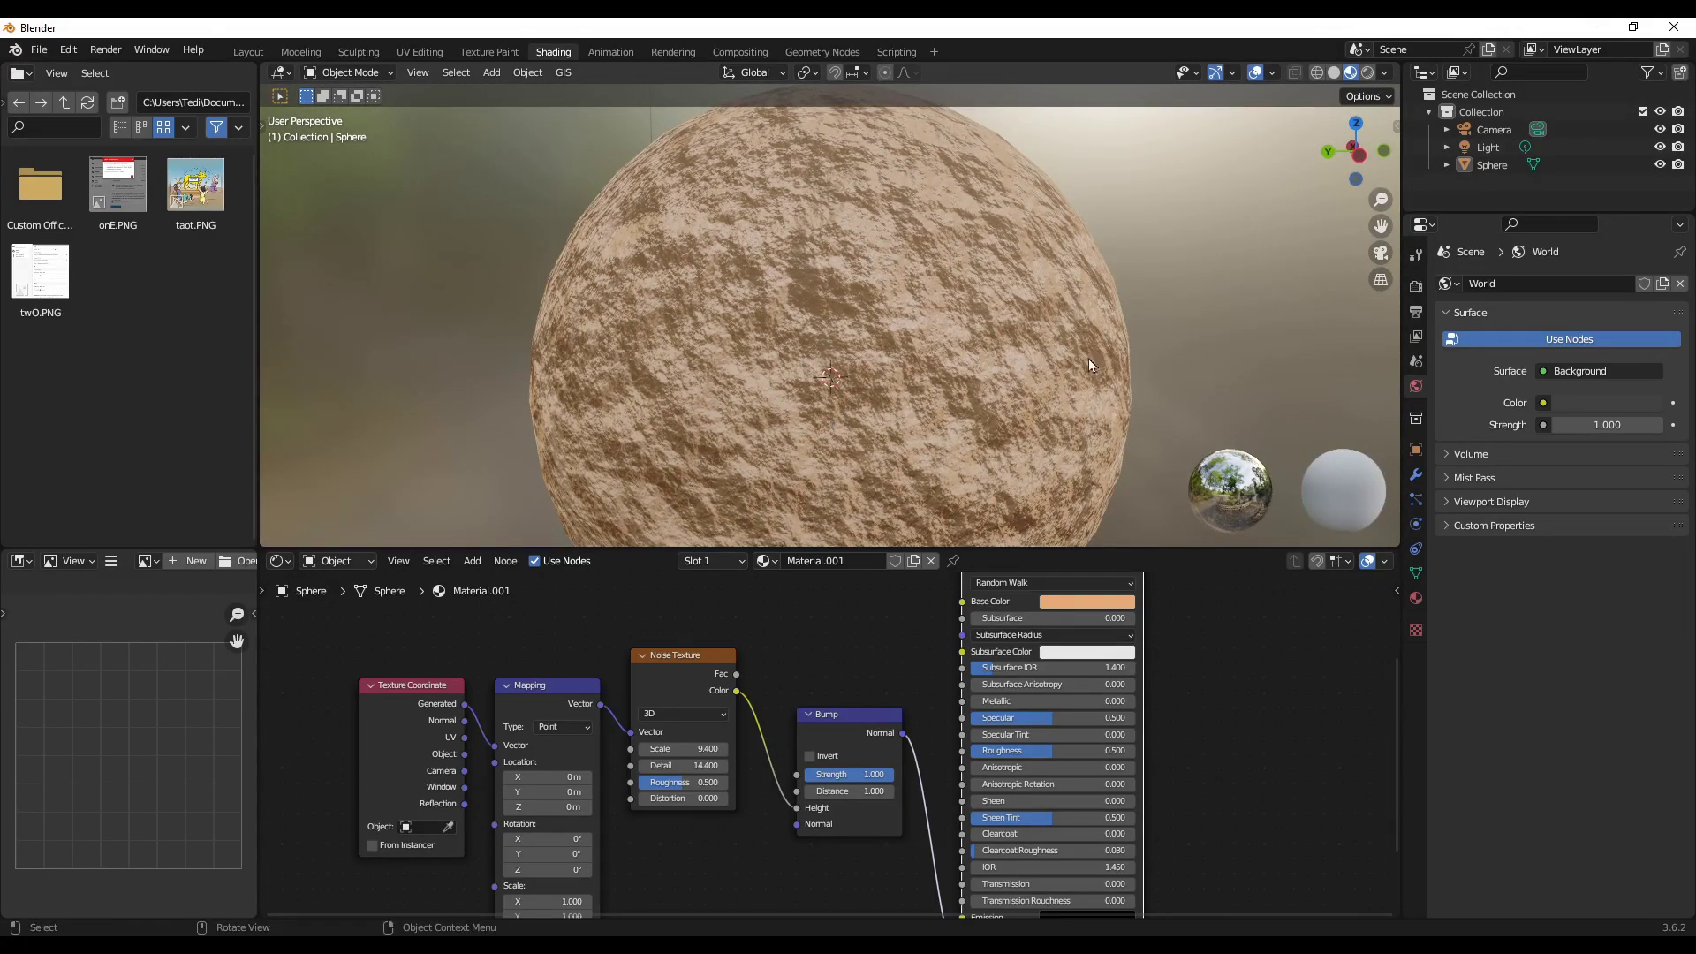